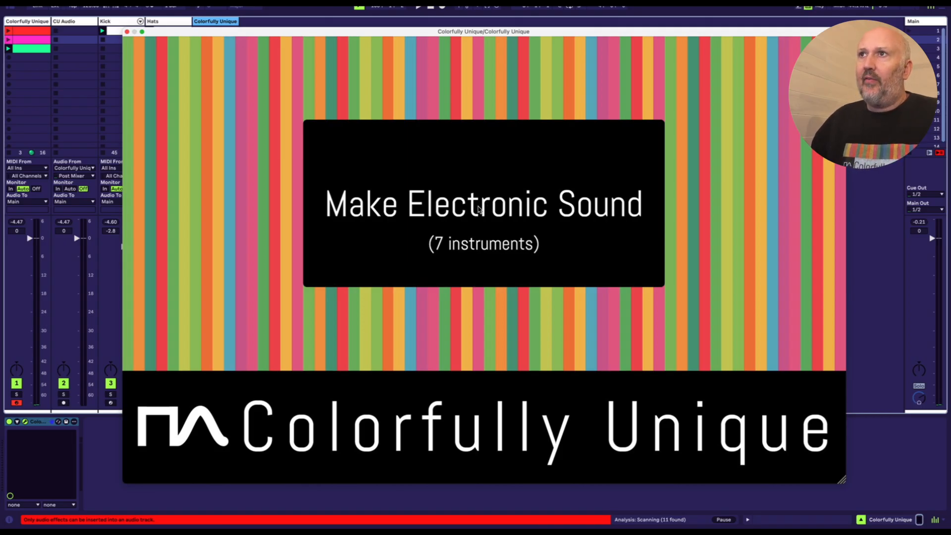
Step: Open the Make Electronic Sound manufacturer, browse its VST3 and AU instruments such as MES Arp and MES Mini 7, and return to the manufacturers
left_click(479, 208)
key("Right")
key("Right")
key("Right")
key("Right")
key("Right")
key("Right")
key("Right")
key("Right")
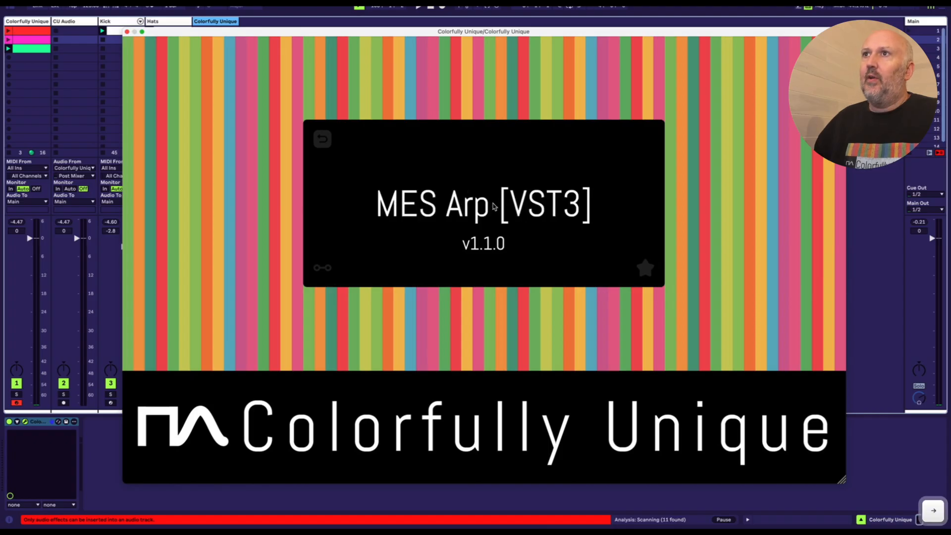
key("Right")
key("Right")
key("Right")
key("Right")
key("Right")
key("Right")
key("Right")
key("Right")
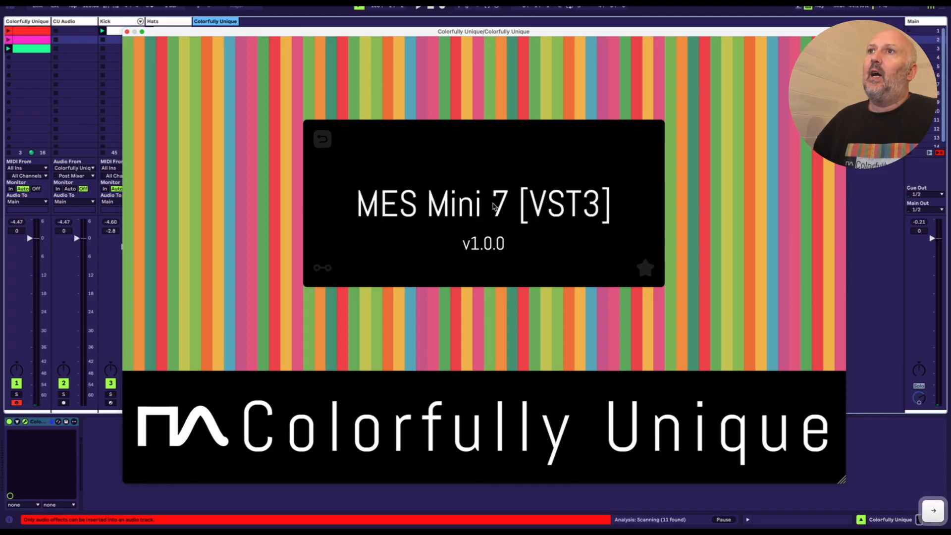
key("Right")
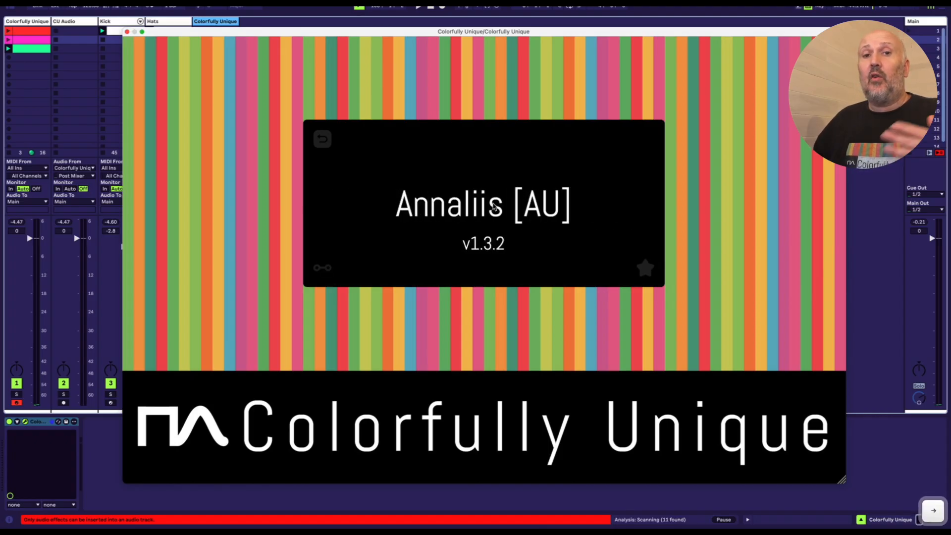
key("Right")
key("Right")
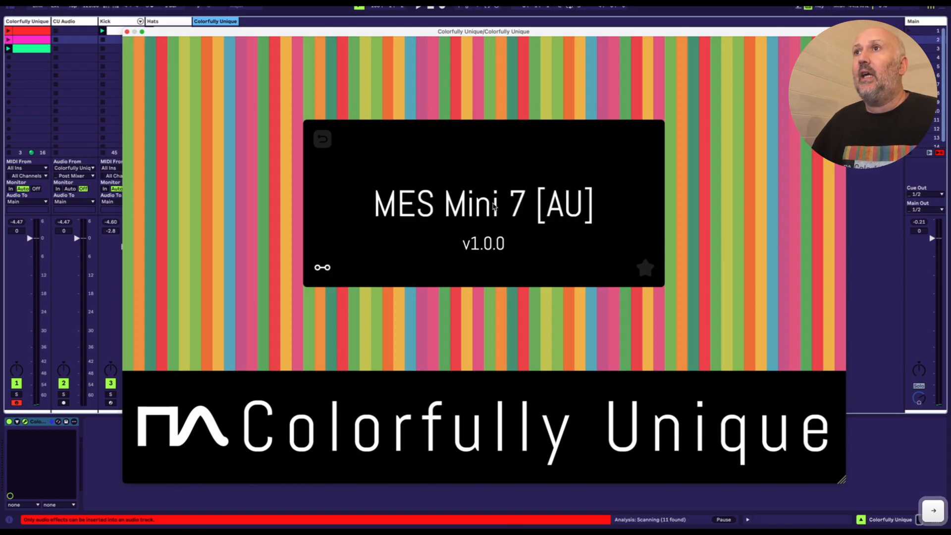
key("Right")
key("Right")
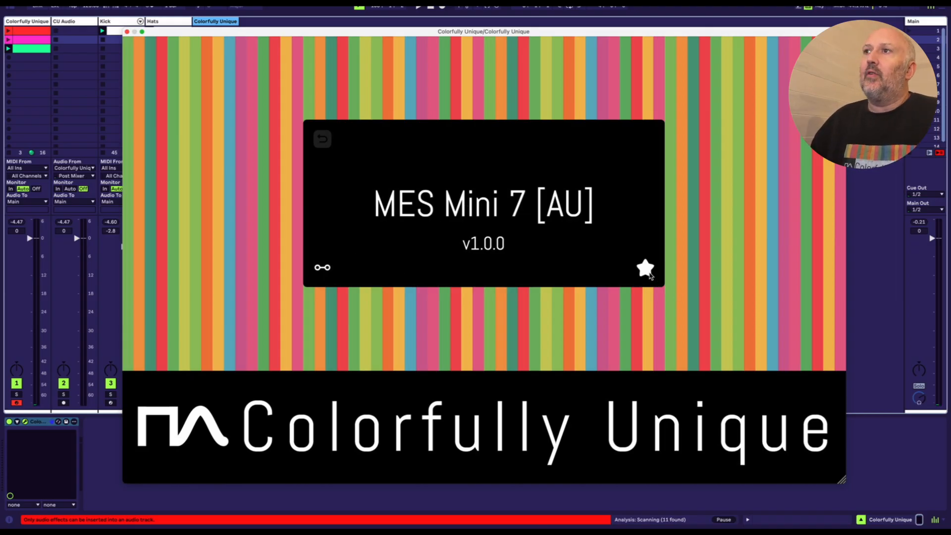
key("Escape")
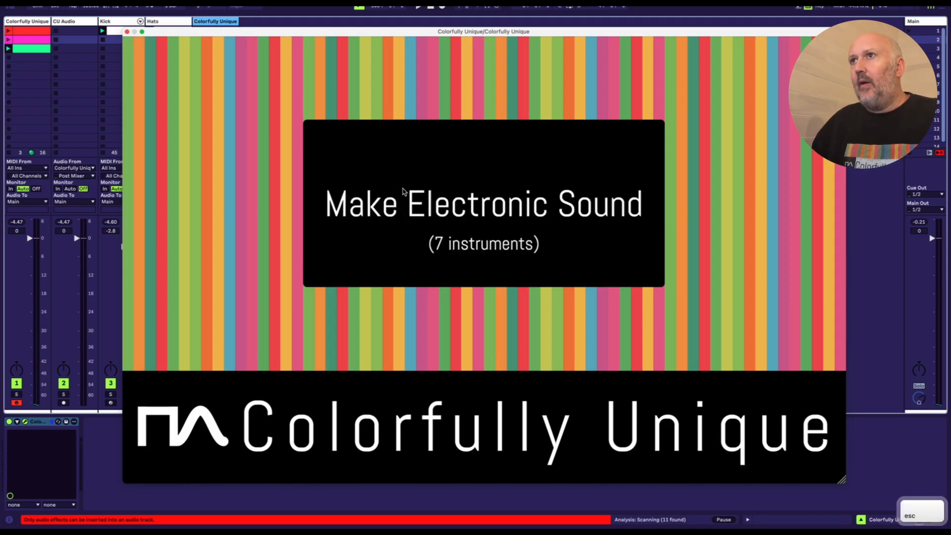
Step: Browse the instrument manufacturers from Make Electronic Sound through Reveal Sound, Synapse Audio and Arturia to E-Phonic
key("Right")
key("Right")
key("Right")
key("Right")
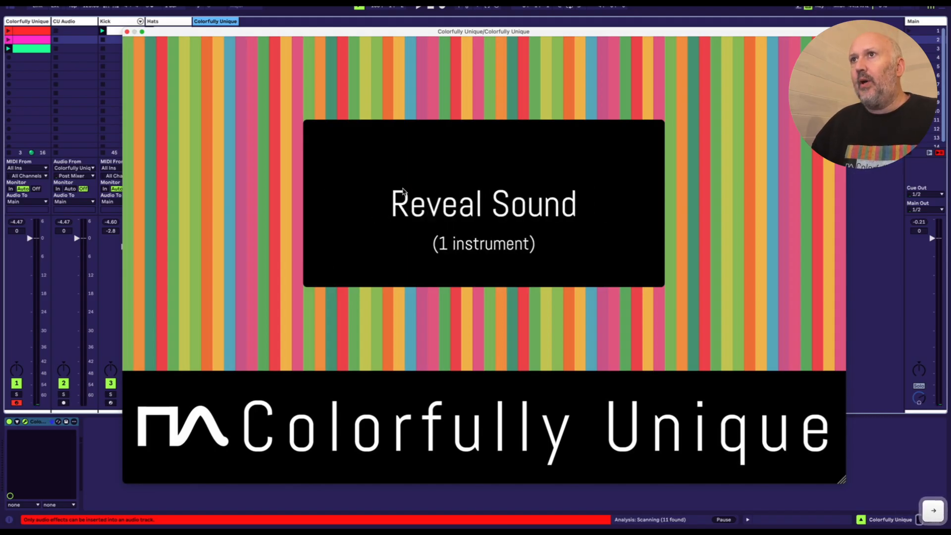
key("Right")
key("Right")
key("Right")
key("Right")
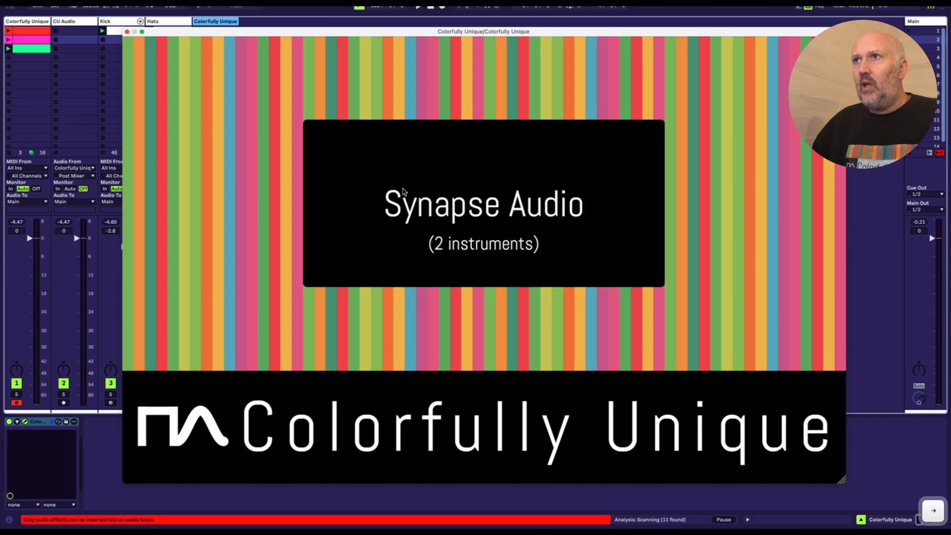
key("Right")
key("Right")
key("Right")
key("Right")
key("Right")
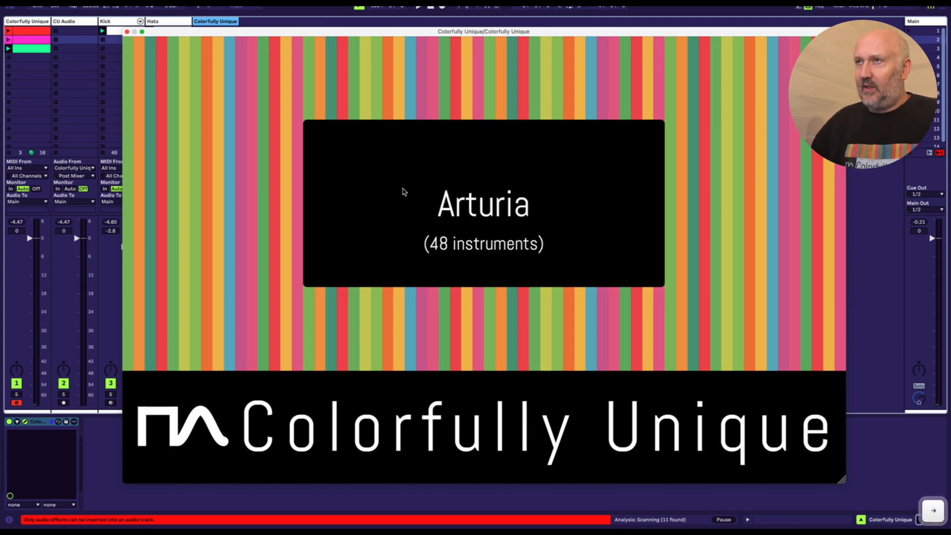
key("Right")
key("Right")
key("Right")
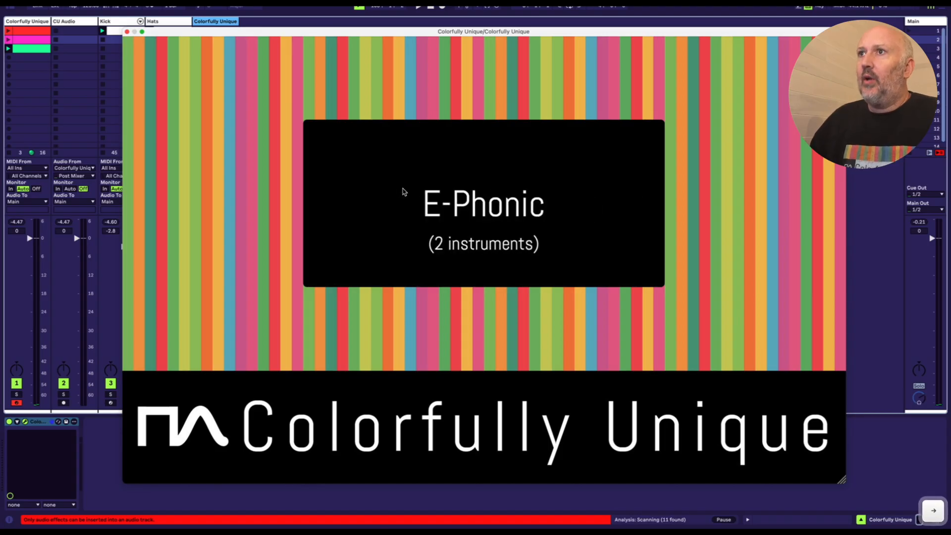
Step: Close the current plugin window, switch to the first Colorfully Unique track, and show its hosted Jun-6 V instrument
left_click(126, 31)
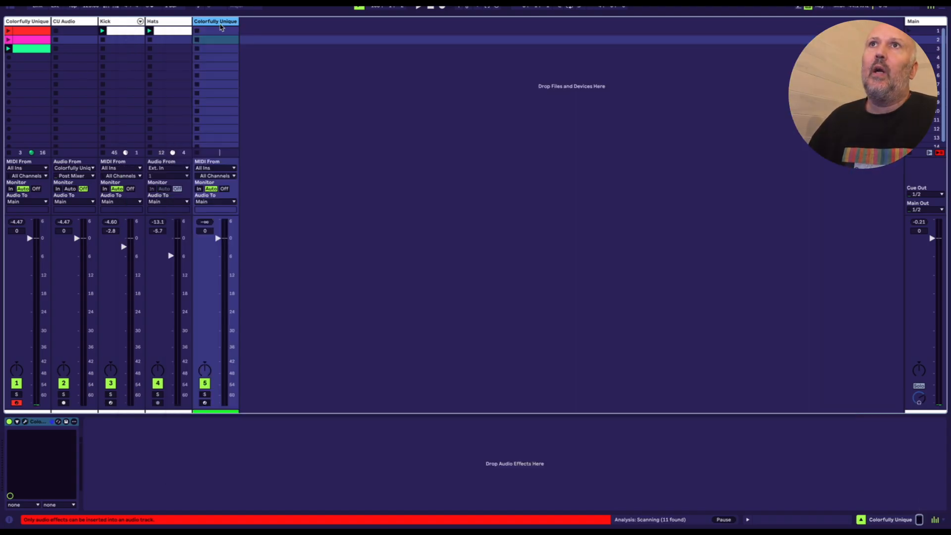
left_click(36, 23)
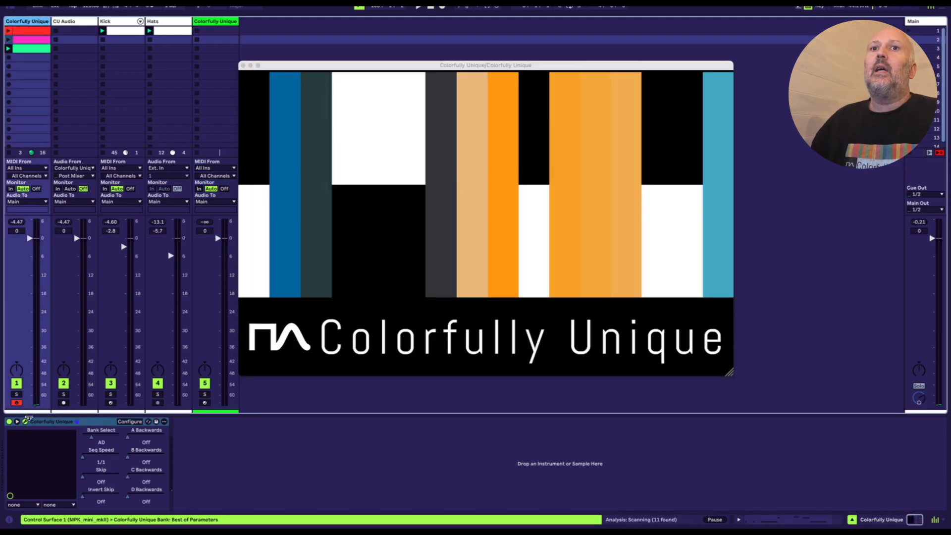
left_click(282, 363)
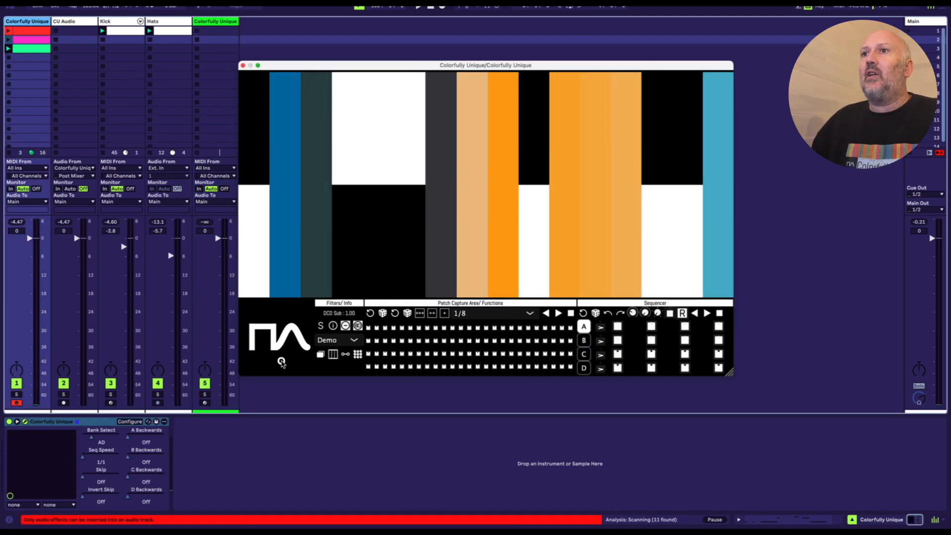
left_click(357, 355)
Step: Arrange the two plugin windows so the Colorfully Unique window sits over the Jun-6 V keyboard, leaving the synth's front-panel controls visible
left_click_drag(442, 125, 453, 311)
left_click_drag(507, 102, 542, 22)
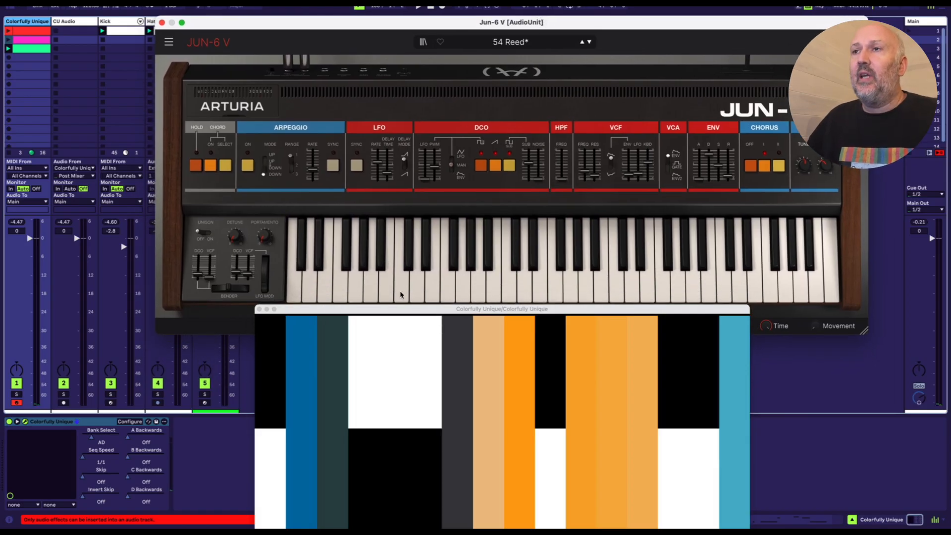
left_click_drag(418, 311, 479, 203)
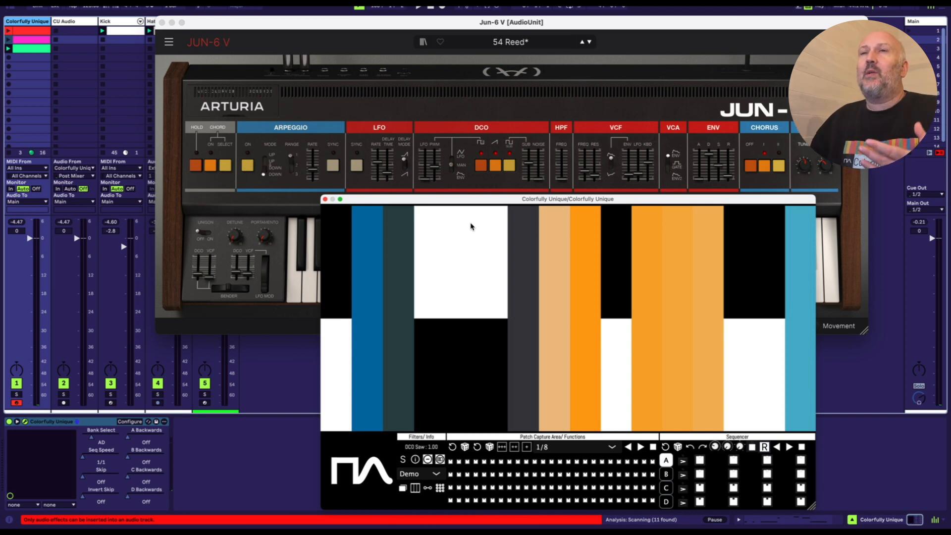
left_click_drag(391, 200, 383, 237)
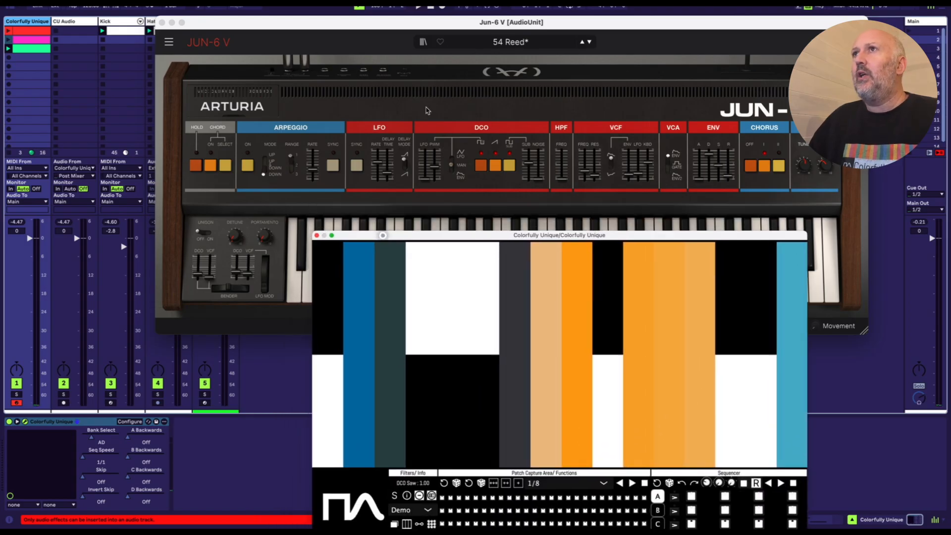
left_click(541, 22)
left_click_drag(541, 239, 545, 200)
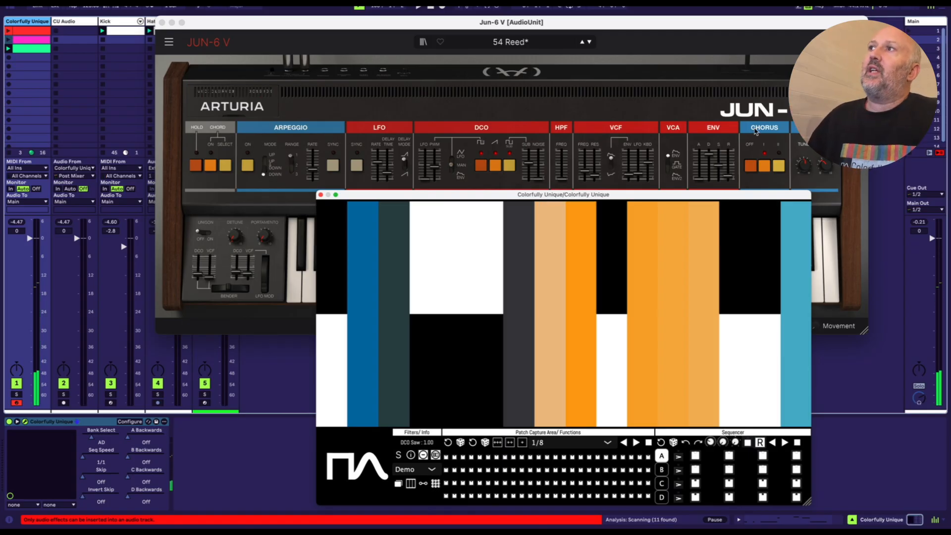
left_click_drag(584, 194, 561, 193)
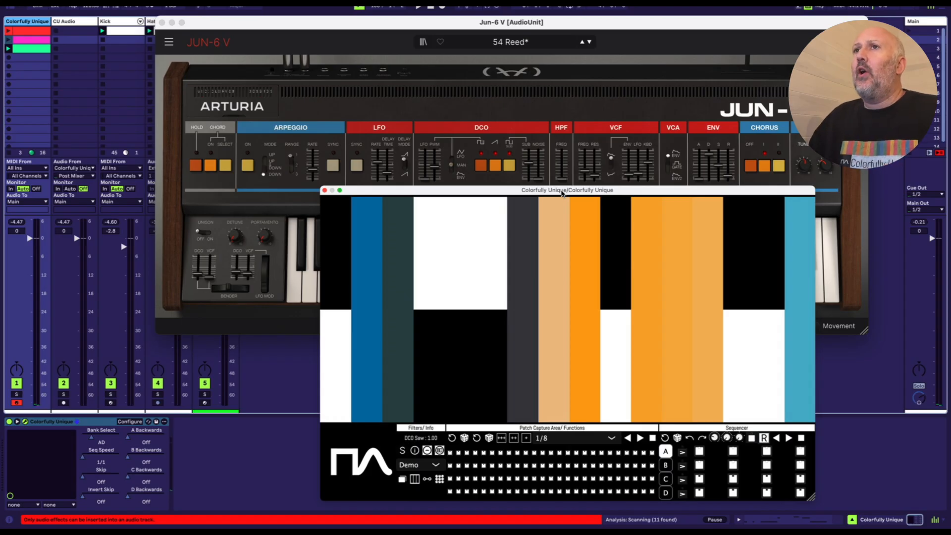
left_click_drag(562, 192, 558, 200)
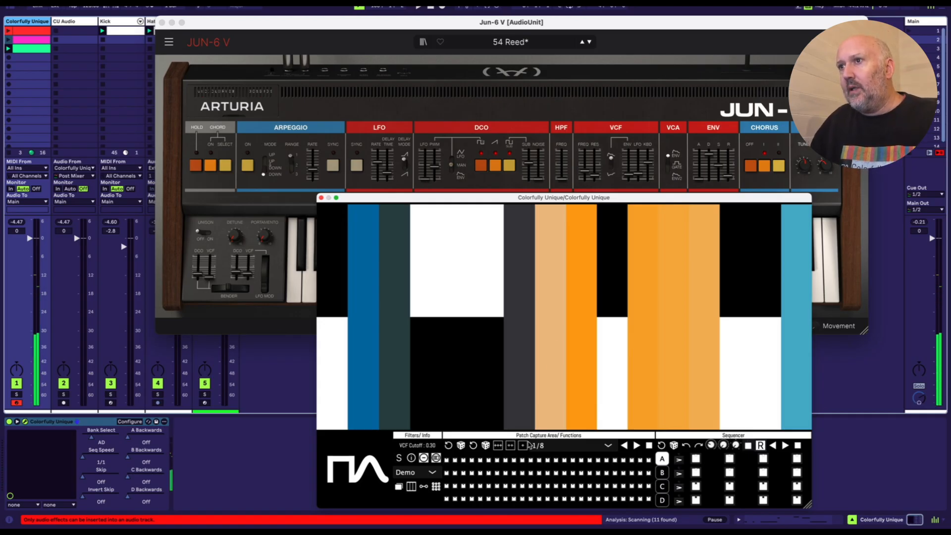
Step: Sweep the VCF Cutoff colour bar down to 0.04
left_click(555, 410)
mouse_move(555, 410)
left_mouse_down()
mouse_move(551, 215)
mouse_move(550, 392)
mouse_move(562, 354)
mouse_move(559, 233)
mouse_move(546, 304)
mouse_move(548, 386)
mouse_move(549, 207)
mouse_move(550, 417)
left_mouse_up()
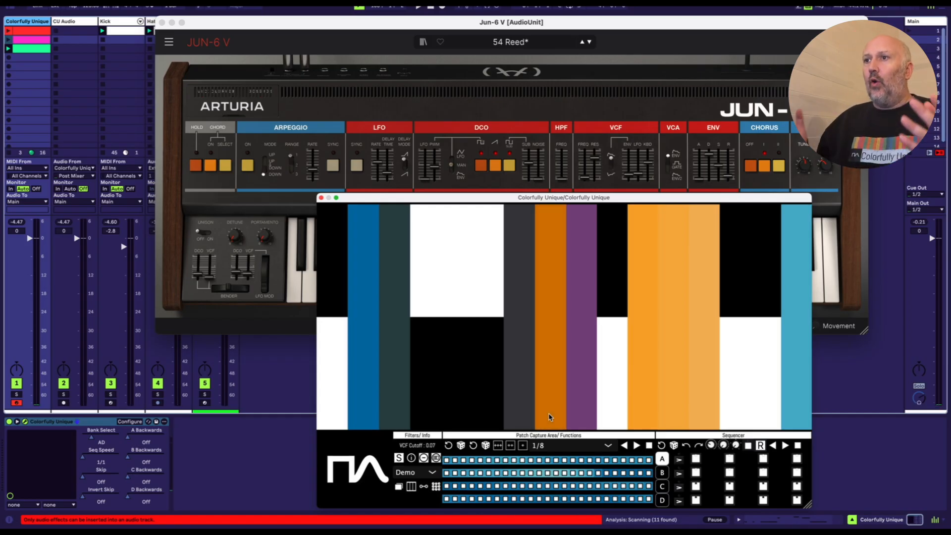
left_click_drag(549, 417, 549, 428)
left_click(553, 423)
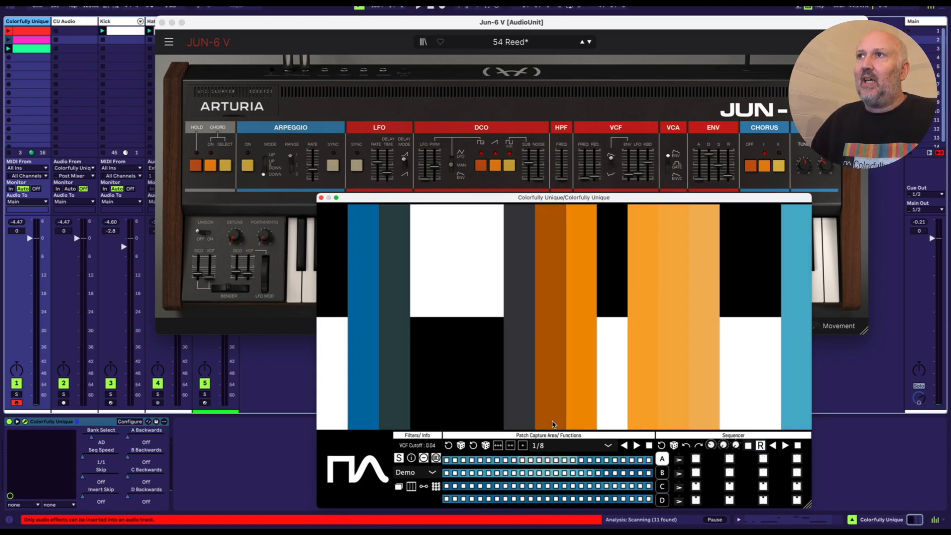
Step: Recall several captured patches across the capture rows, starting with Patch 6, and toggle the Buttons, Sliders Or Both filter
left_click(489, 460)
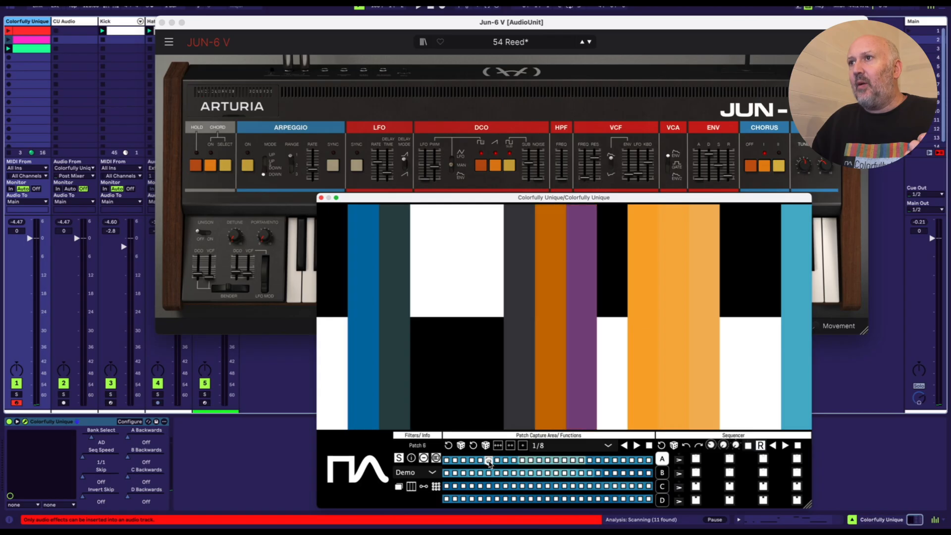
left_click(569, 474)
left_click(609, 498)
left_click(628, 496)
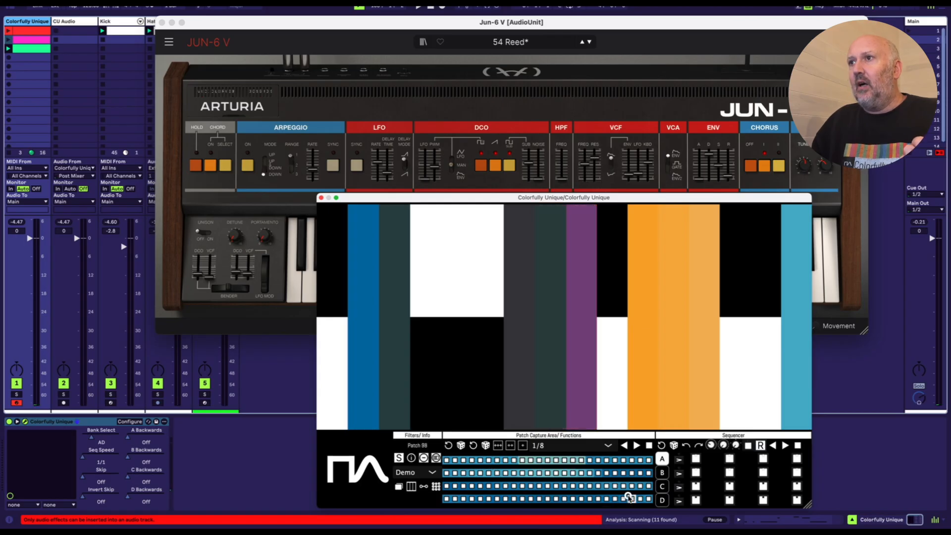
left_click(556, 486)
left_click(529, 486)
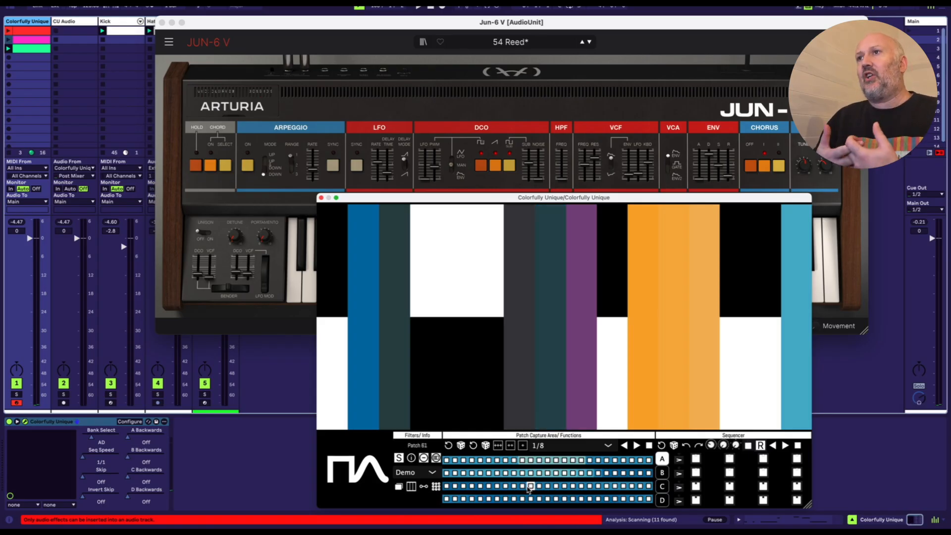
left_click(436, 459)
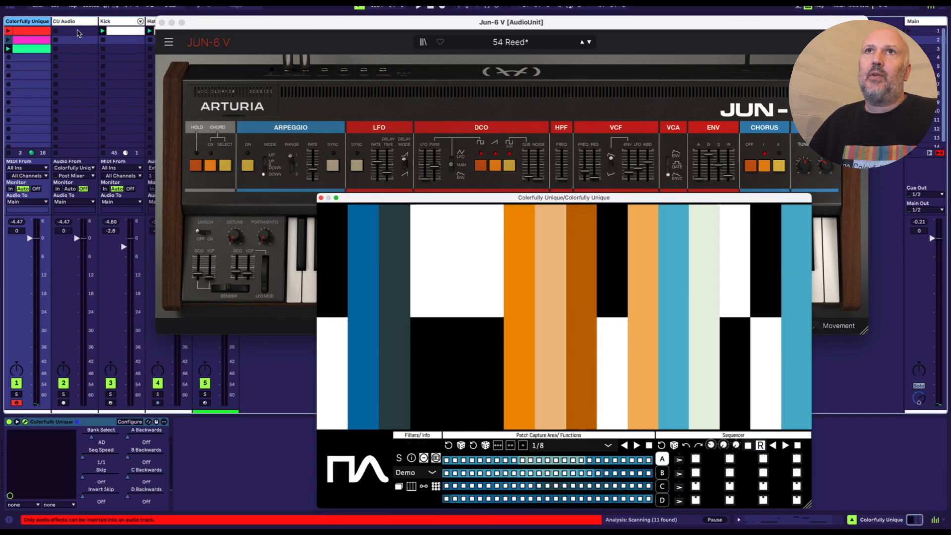
Step: Delete the extra Colorfully Unique track after Hats and reselect the first Colorfully Unique track
mouse_move(211, 24)
left_mouse_down()
mouse_move(225, 36)
mouse_move(219, 27)
left_mouse_up()
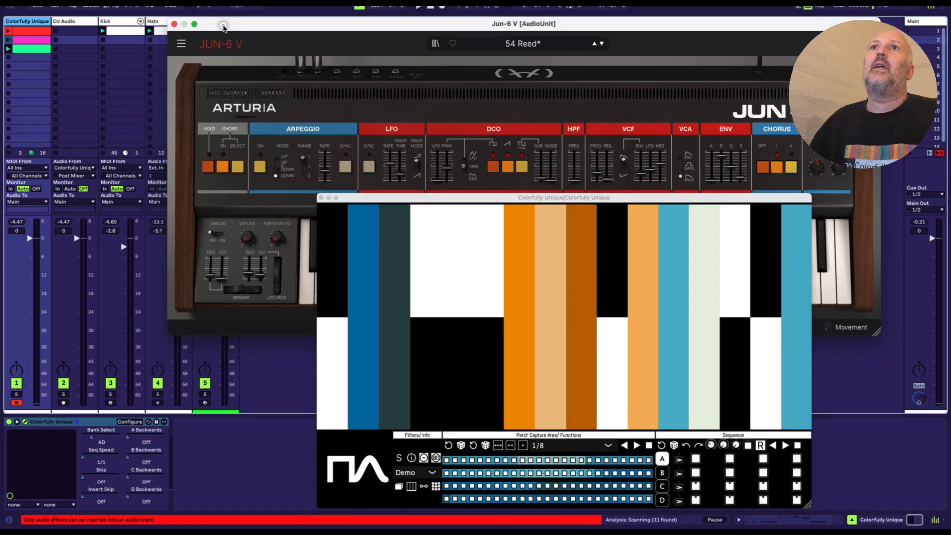
key("Delete")
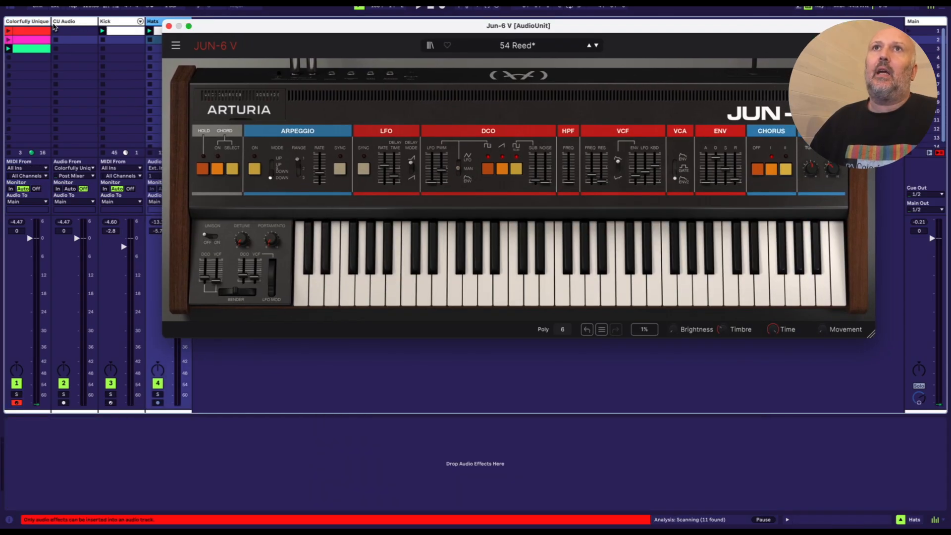
left_click(27, 22)
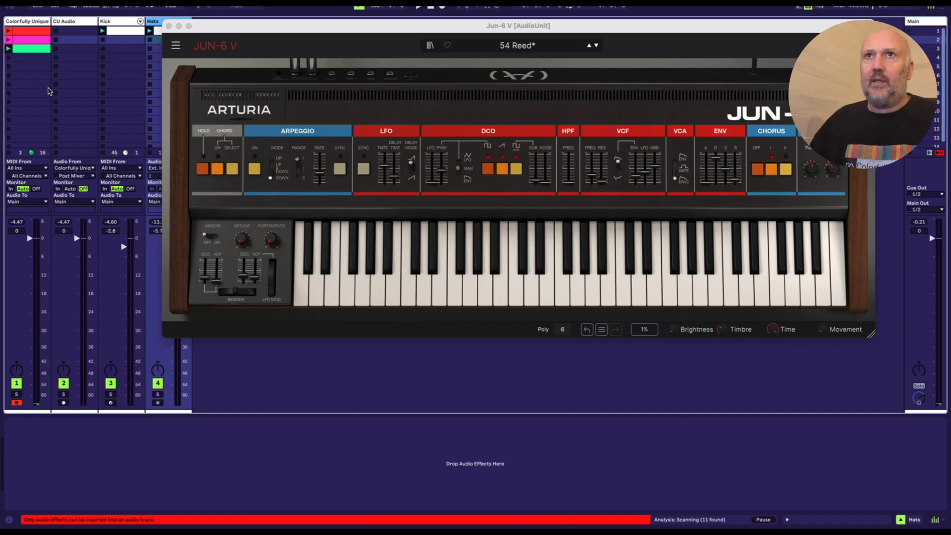
left_click(36, 21)
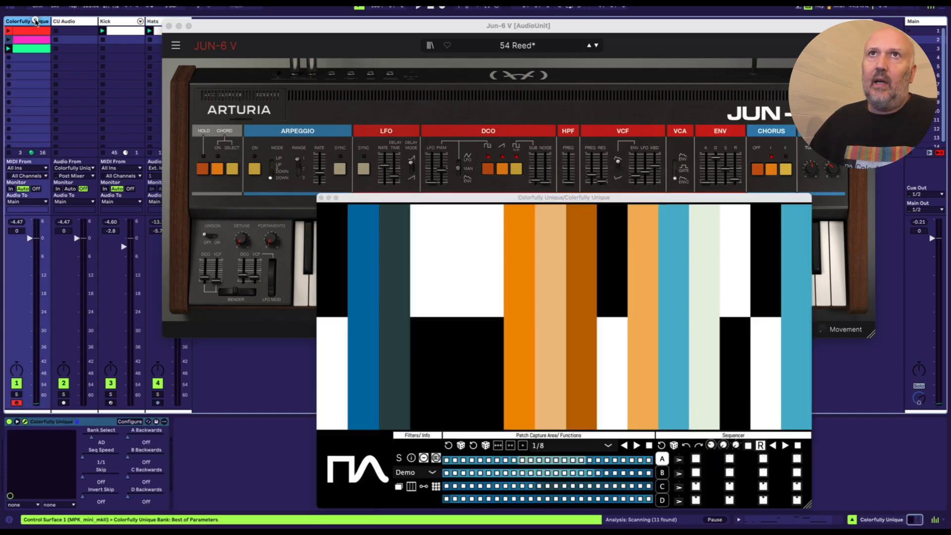
Step: Launch the green clip on the Colorfully Unique track and sweep across the parameter colour bars to change the Jun-6 V sound
left_click(8, 50)
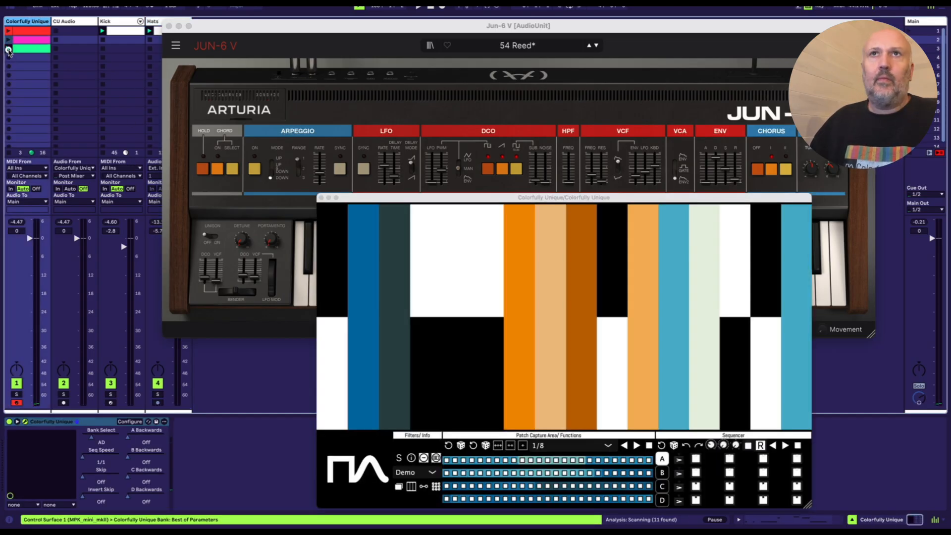
left_click_drag(442, 197, 424, 198)
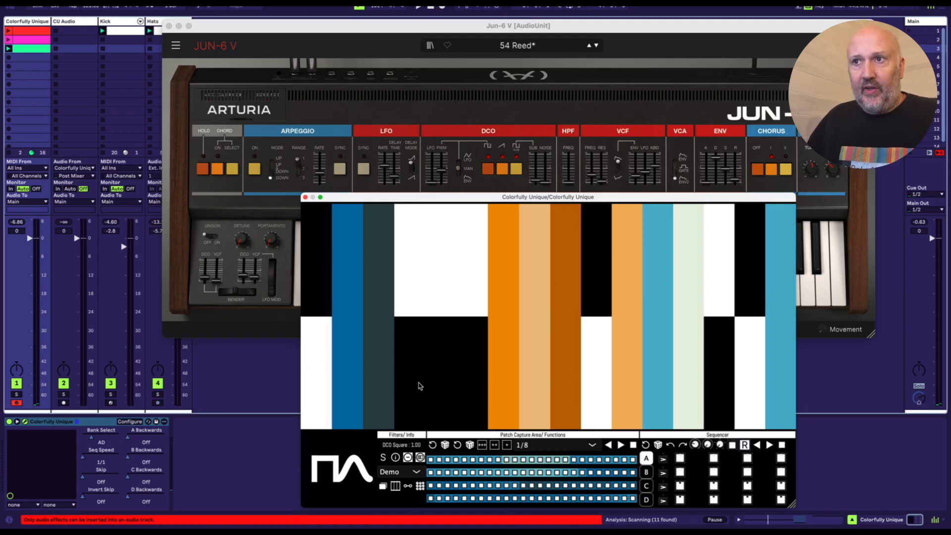
left_click_drag(505, 332, 704, 314)
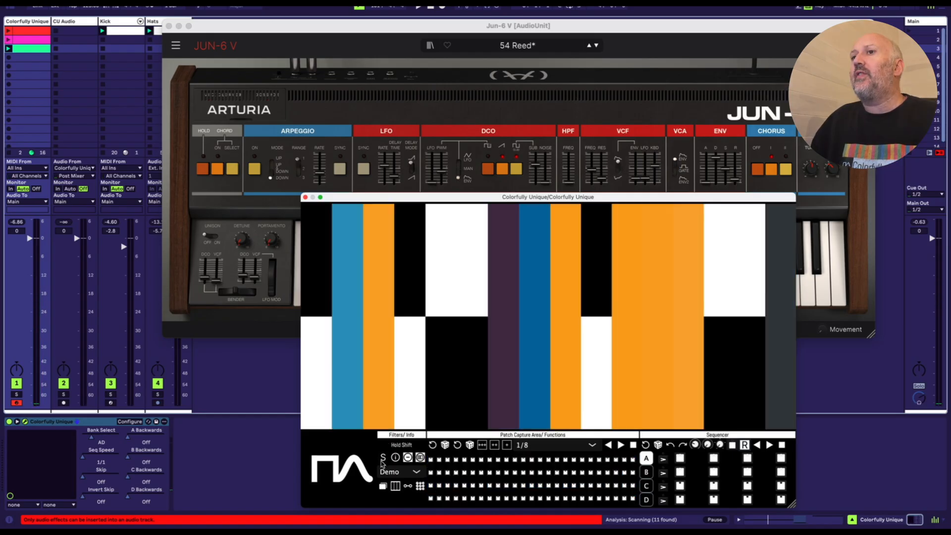
Step: Turn on the S filter, randomize patches in the capture area, and turn the filter off
left_click(383, 460)
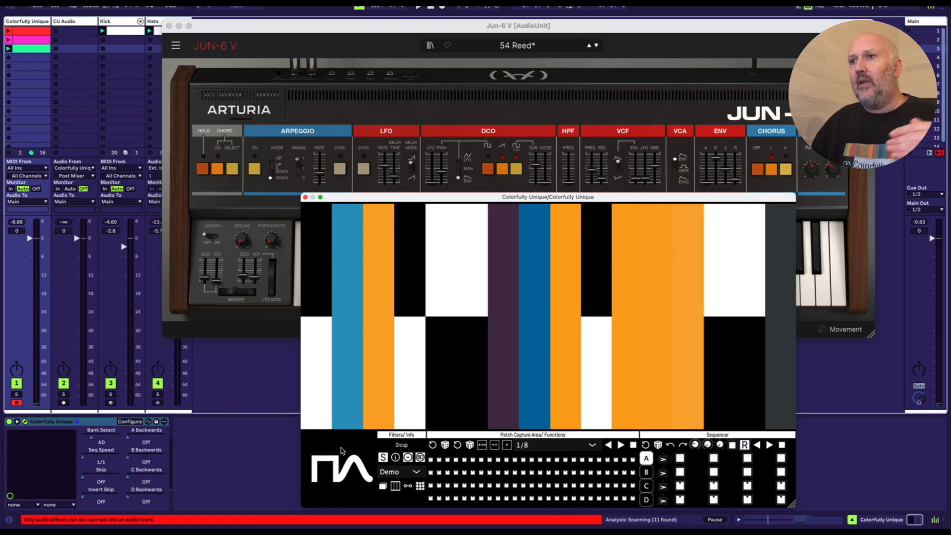
left_click(446, 445)
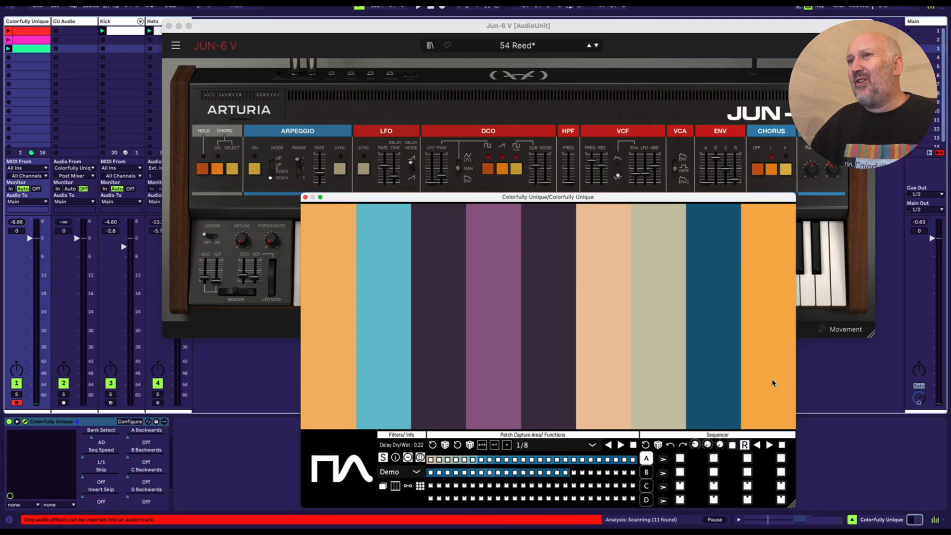
key("Escape")
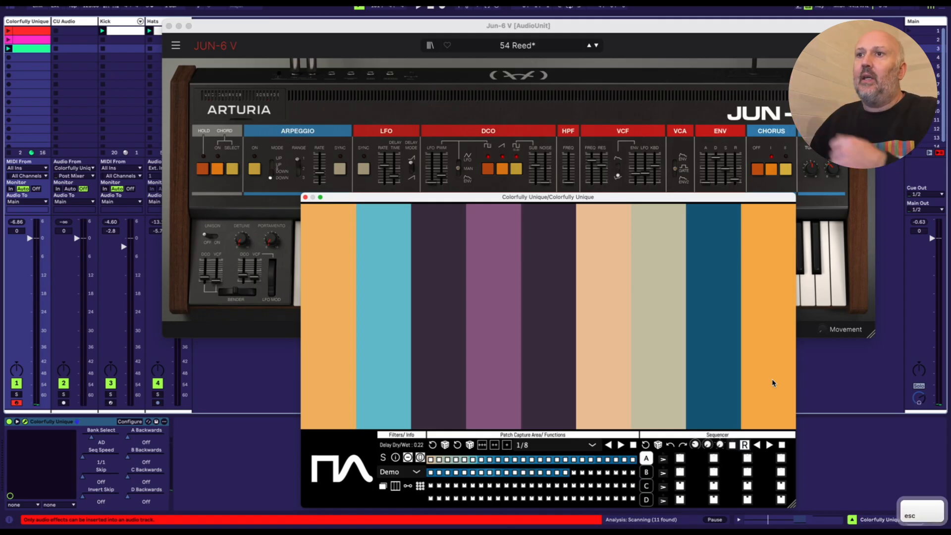
Step: Recall captured patches along the first capture row, including Patch 11, Patch 15 and Patch 5
left_click(515, 460)
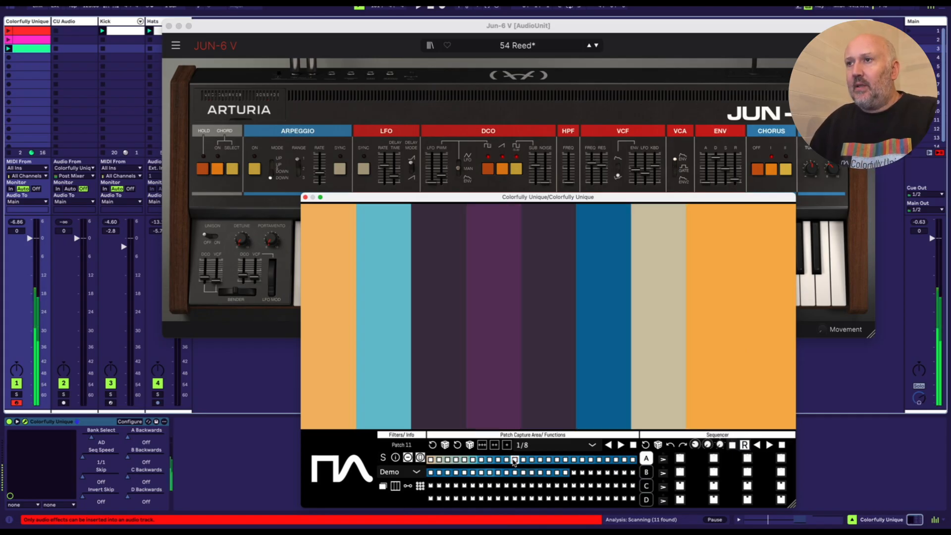
left_click(582, 459)
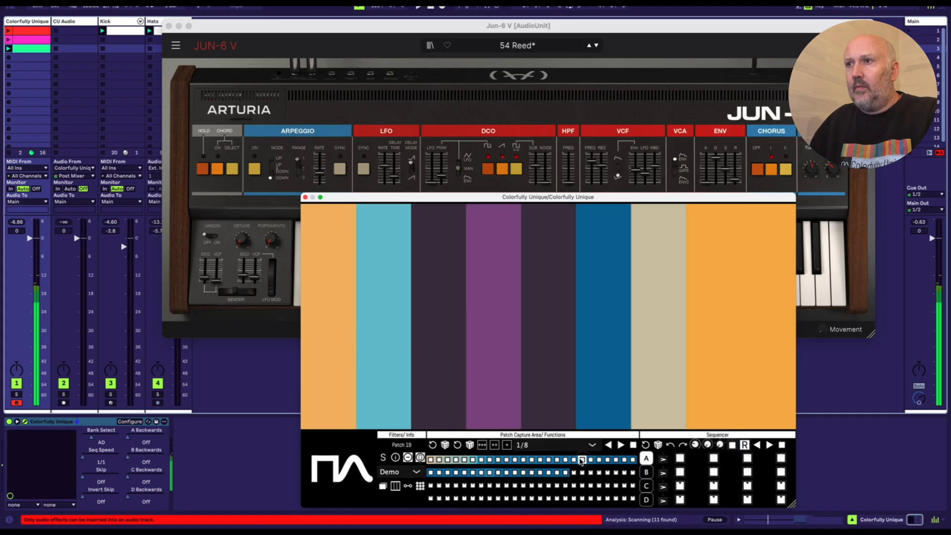
left_click(548, 460)
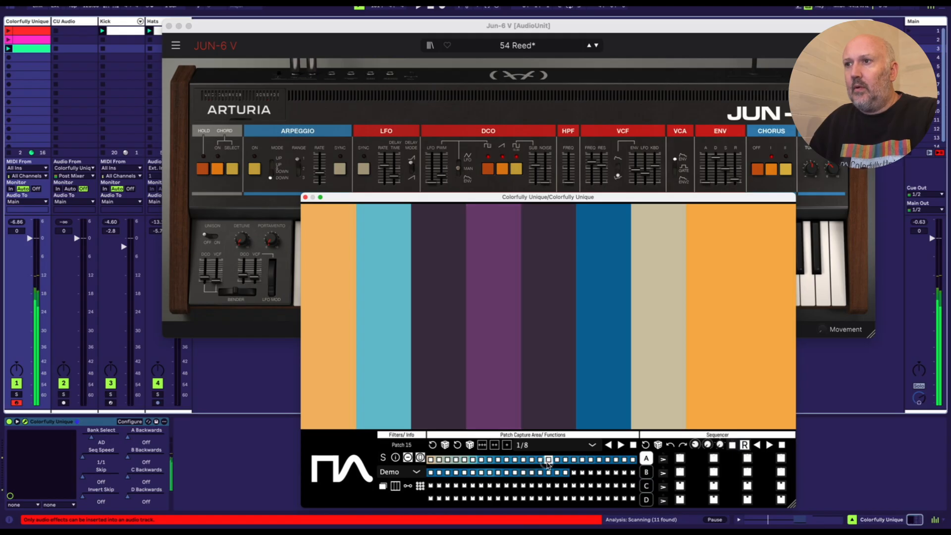
left_click(465, 460)
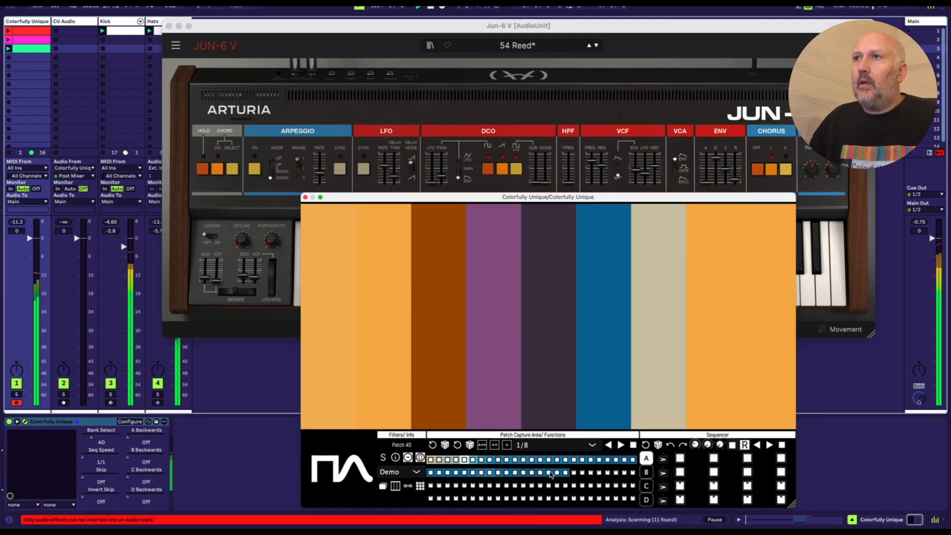
Step: Audition second-row patches such as Patch 39 and Patch 32 against the drums, starting and stopping playback
left_click(541, 473)
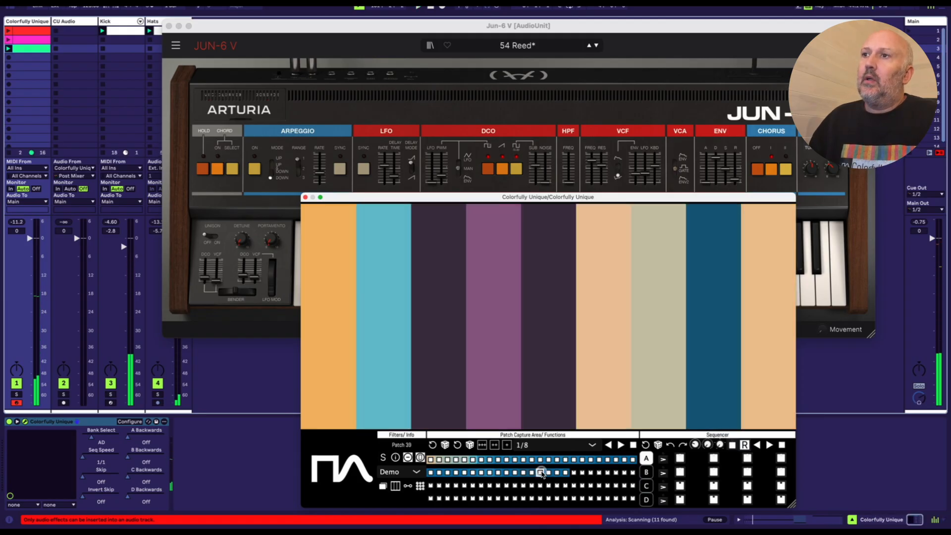
key("space")
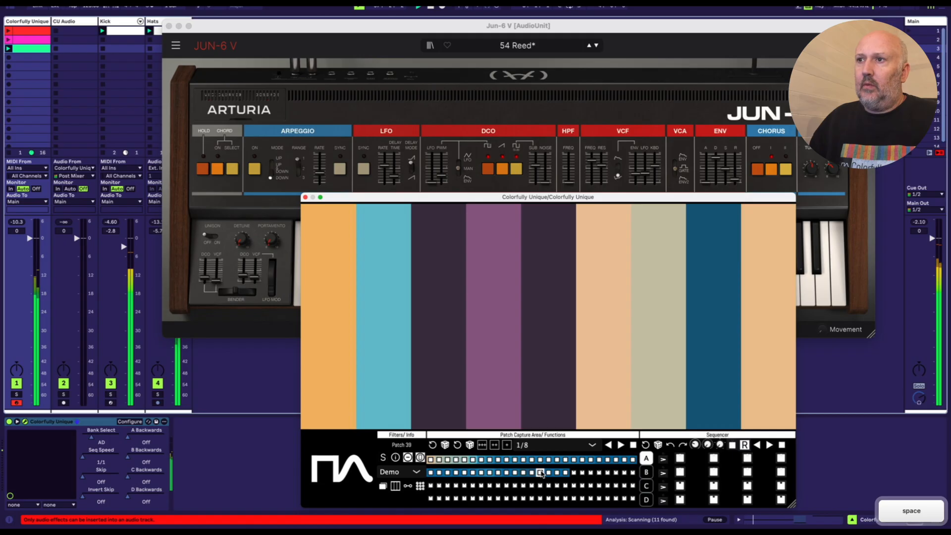
key("space")
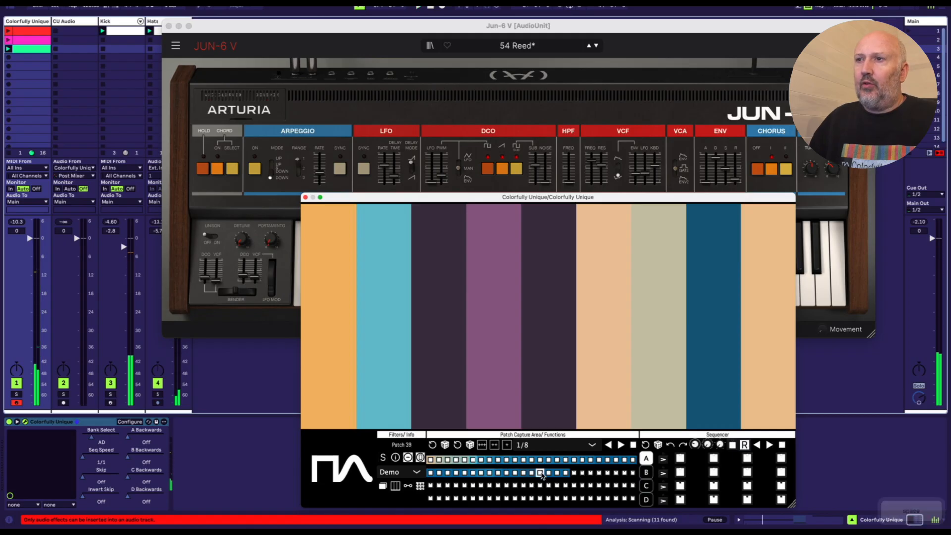
left_click(479, 472)
key("space")
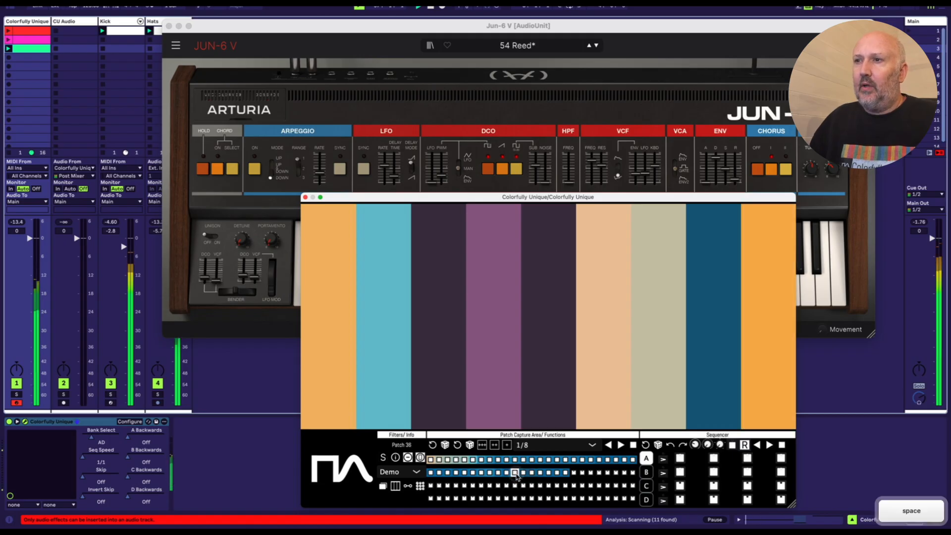
left_click(480, 473)
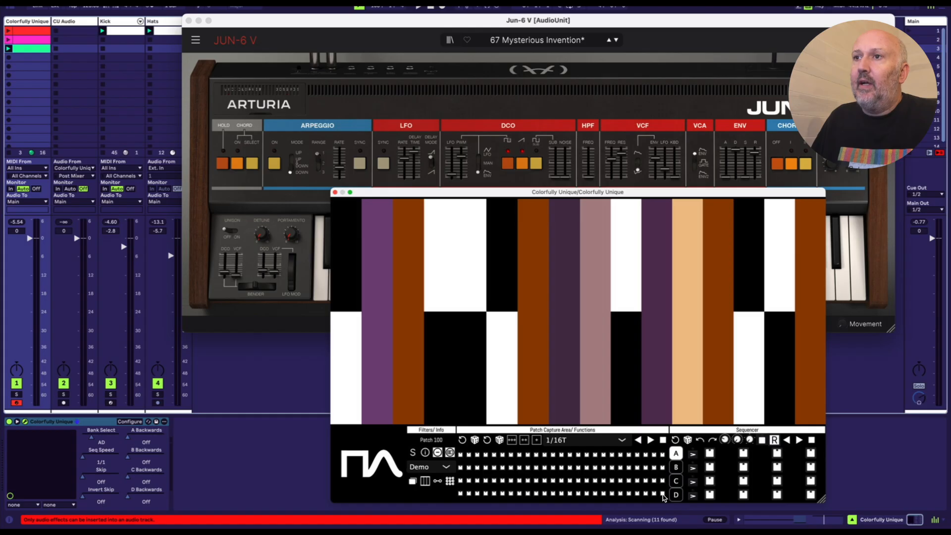
Step: Switch the parameter filter preset from Demo to Filter and launch the green clip on the Colorfully Unique track
left_click(426, 466)
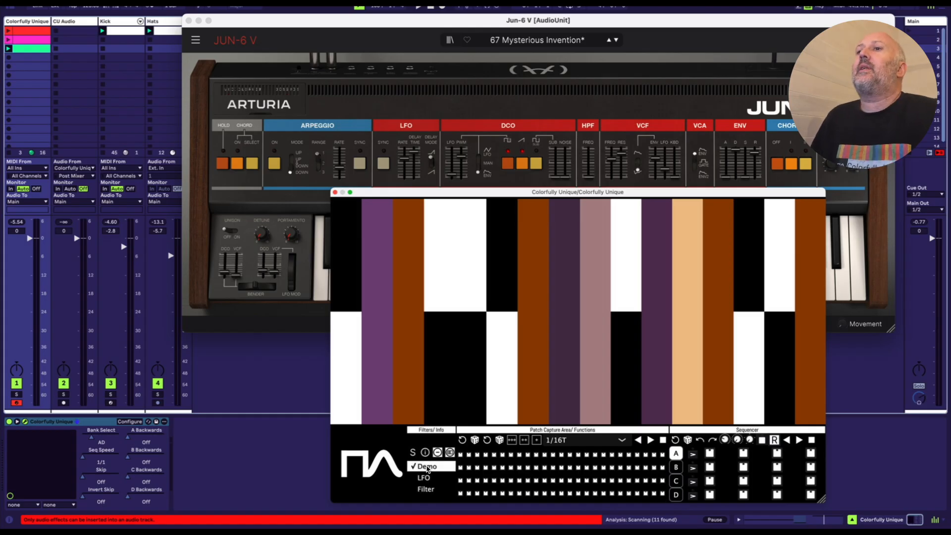
left_click(431, 467)
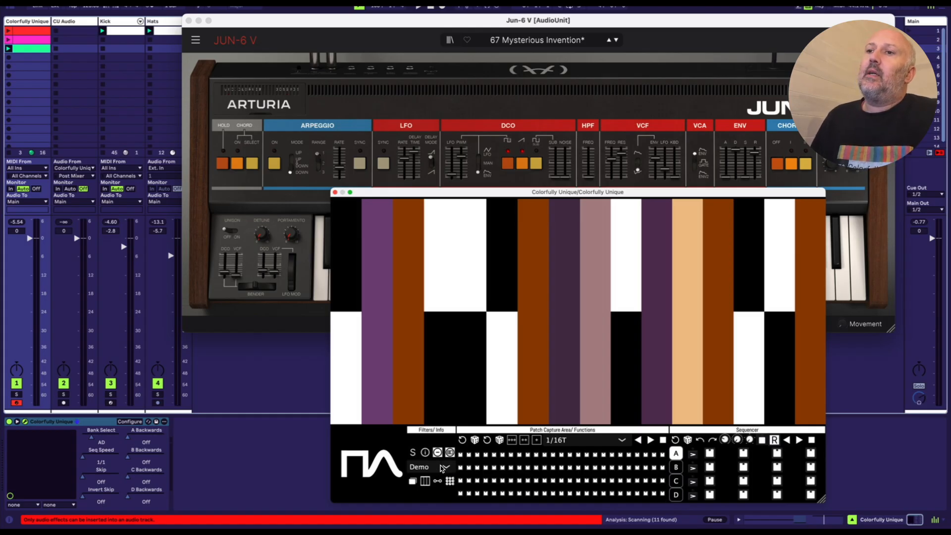
left_click(443, 468)
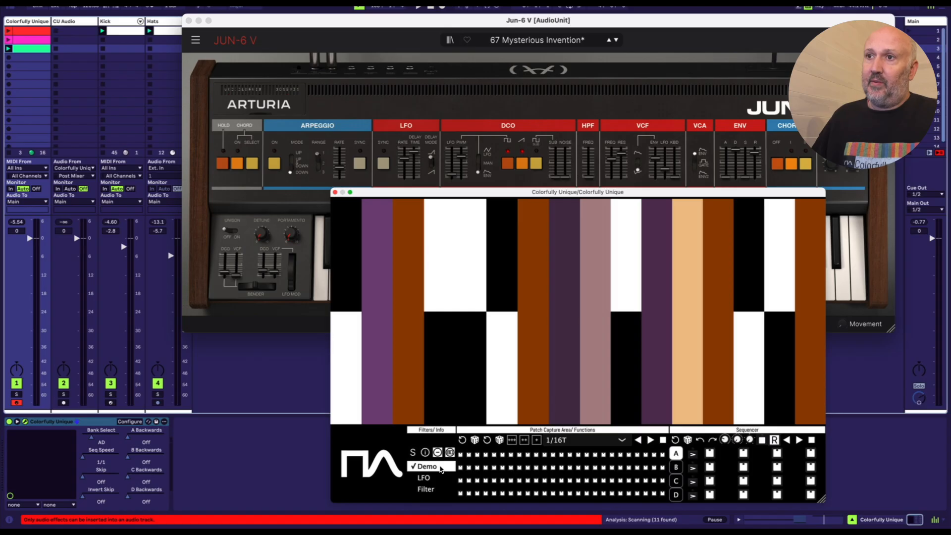
left_click(438, 489)
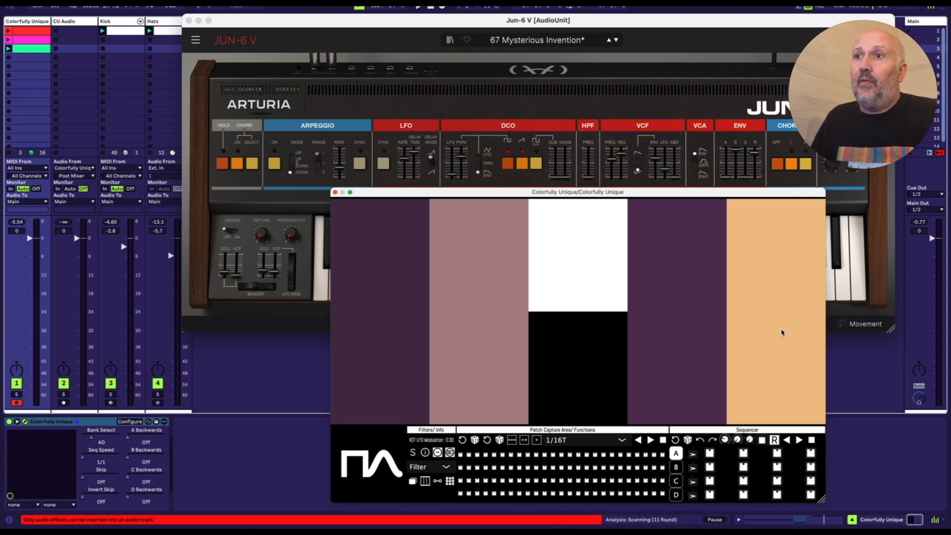
left_click(8, 48)
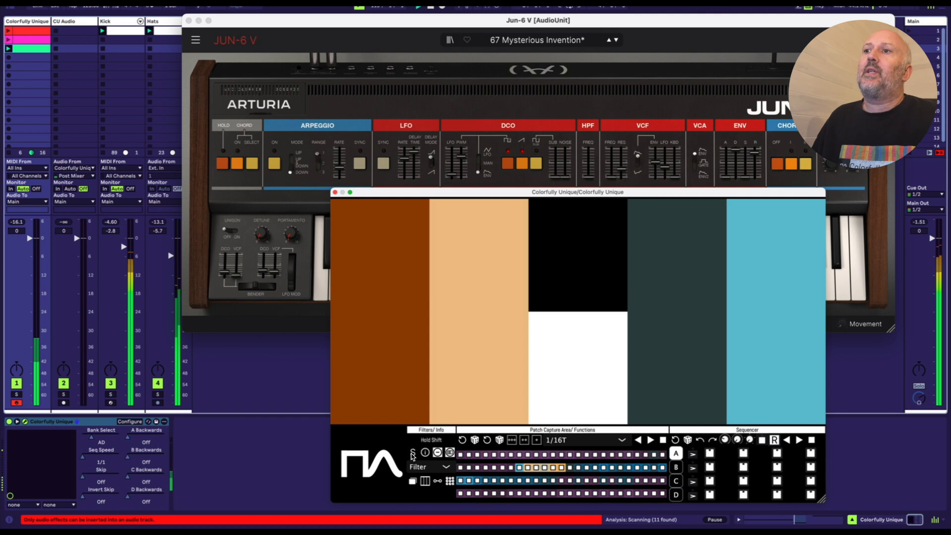
Step: Toggle the S filter and recall captured patches across the capture rows, including Patch 15, Patch 44 and Patch 40
left_click(413, 454)
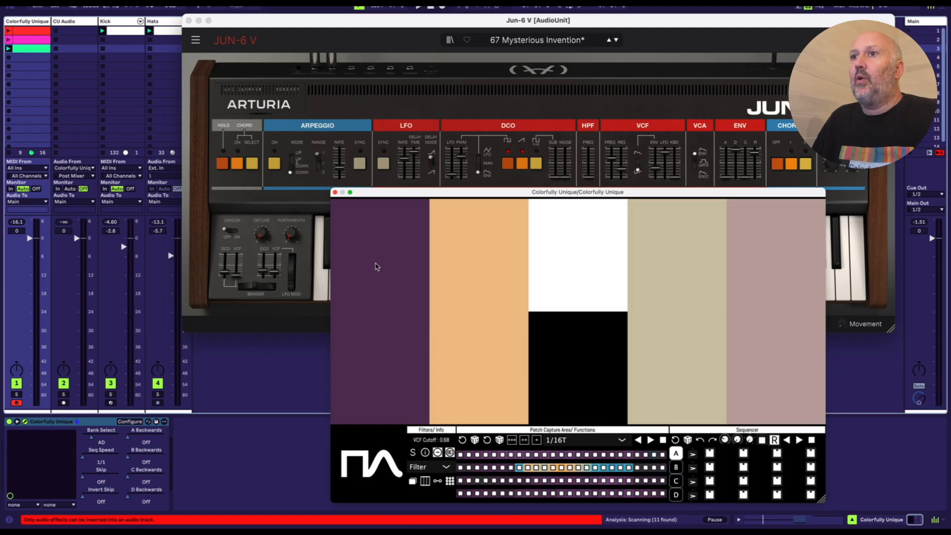
left_click(579, 454)
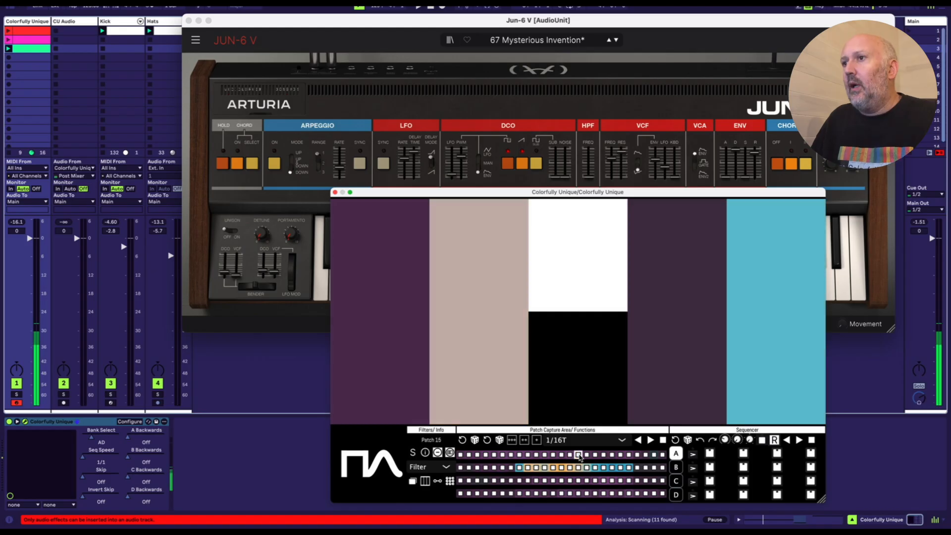
left_click(610, 468)
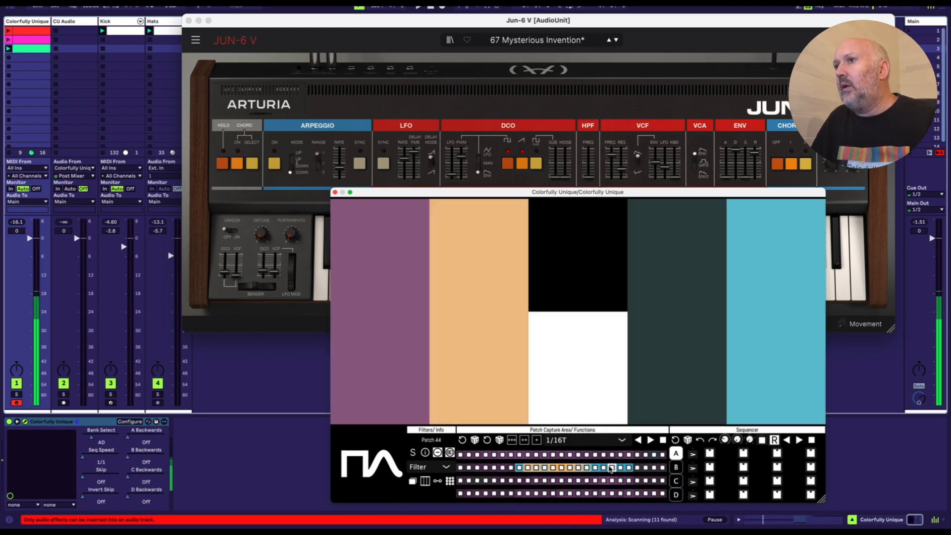
left_click(597, 467)
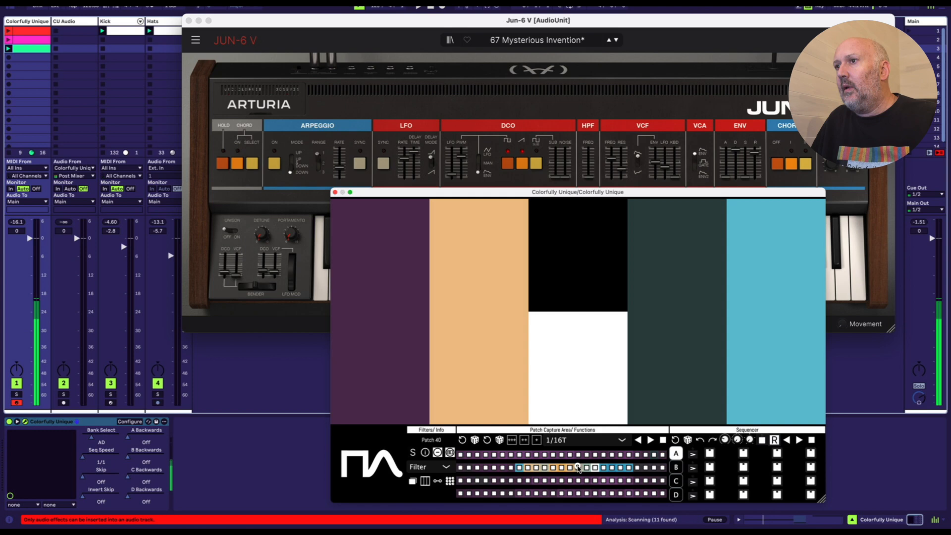
left_click(578, 467)
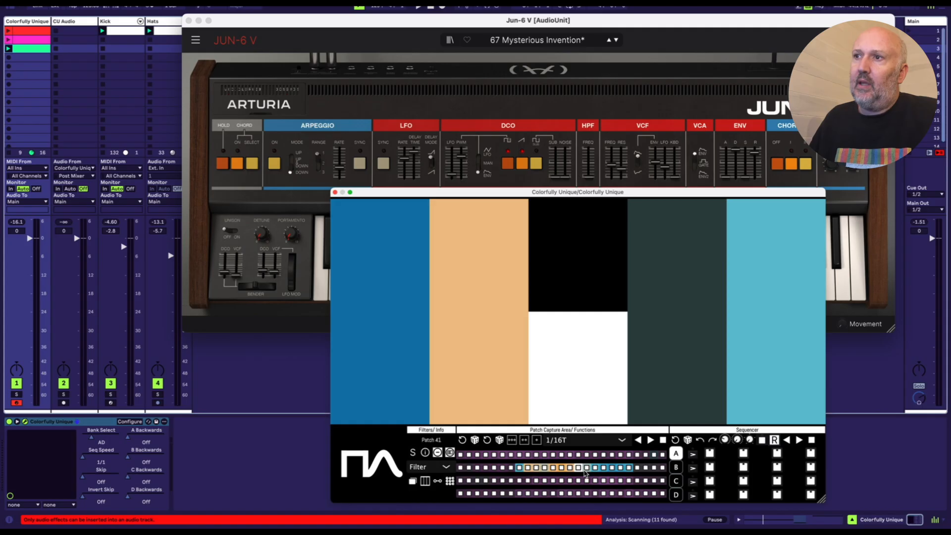
left_click(543, 468)
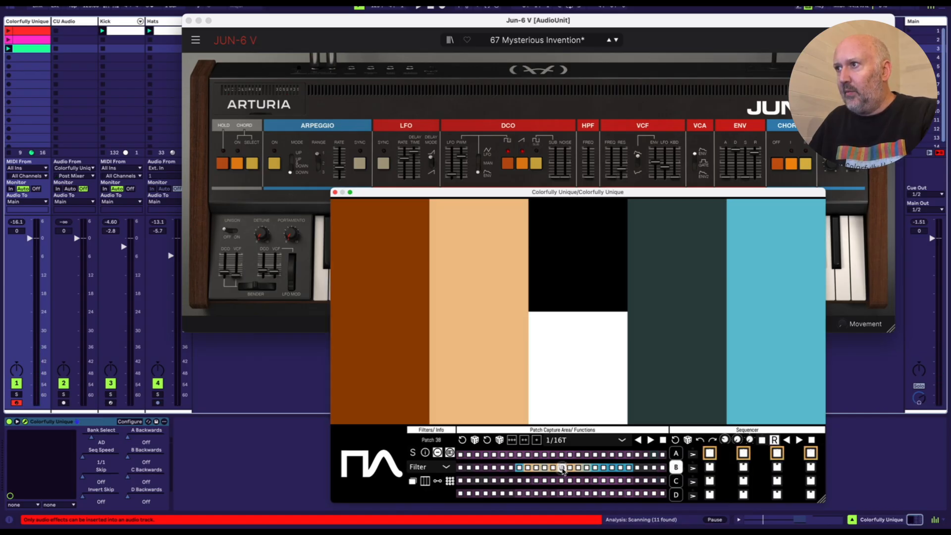
Step: Assign Patch 44 to the steps of sequencer bank C and Patch 29 to the steps of bank D
left_click(613, 469)
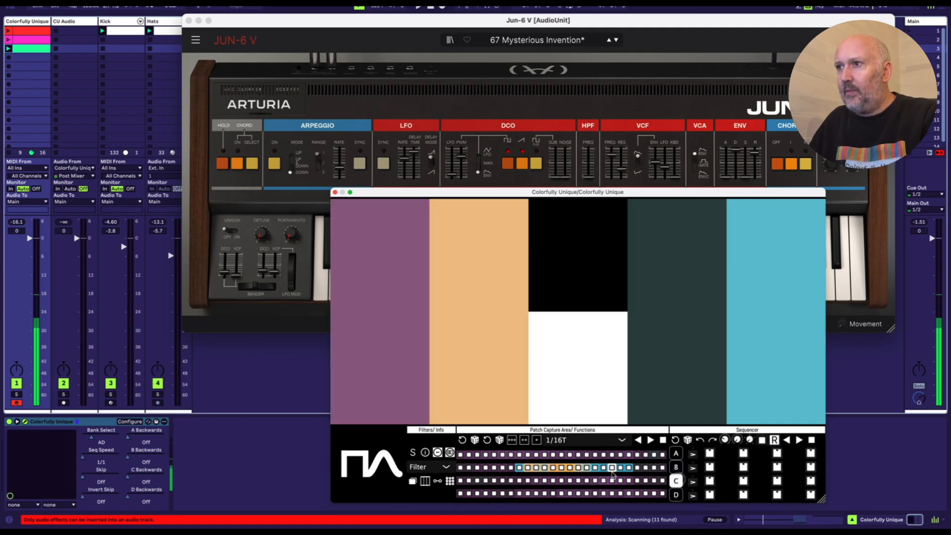
left_click(613, 469)
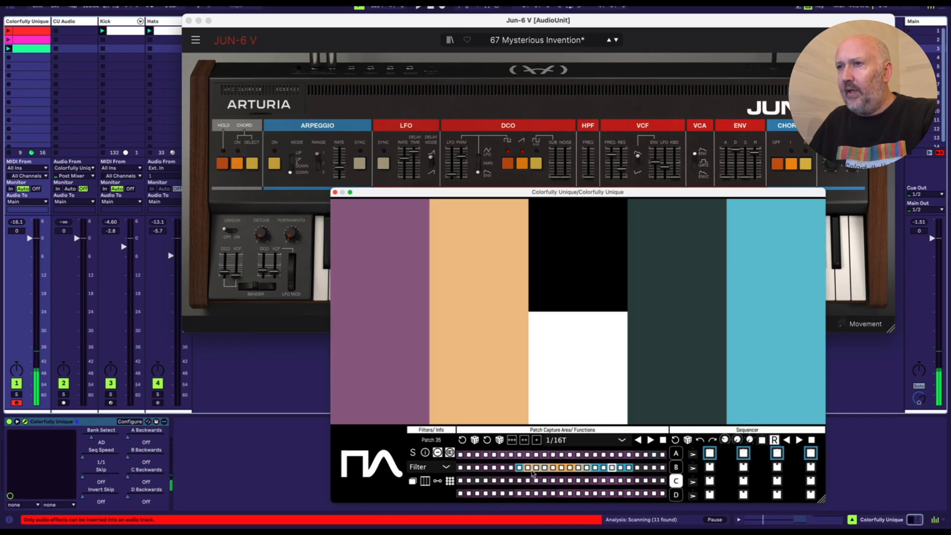
left_click(486, 468)
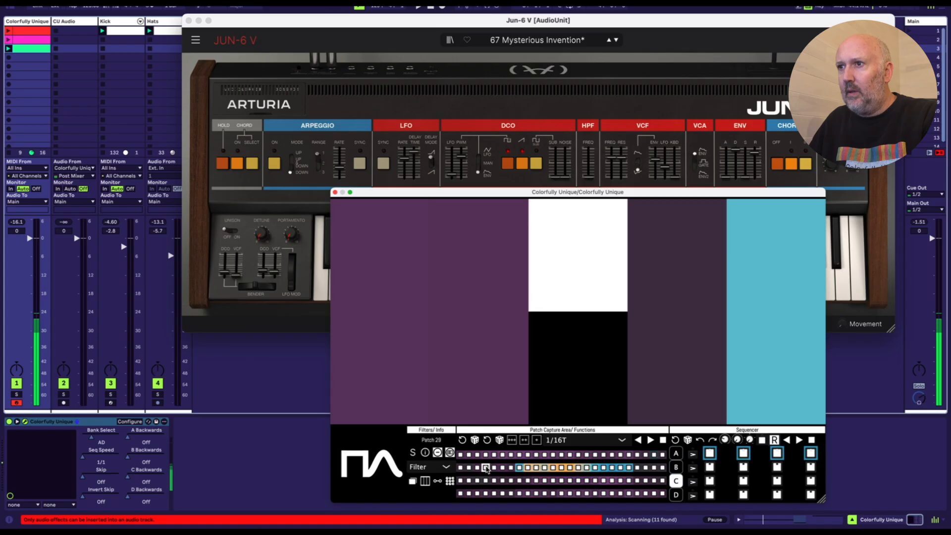
left_click(675, 495)
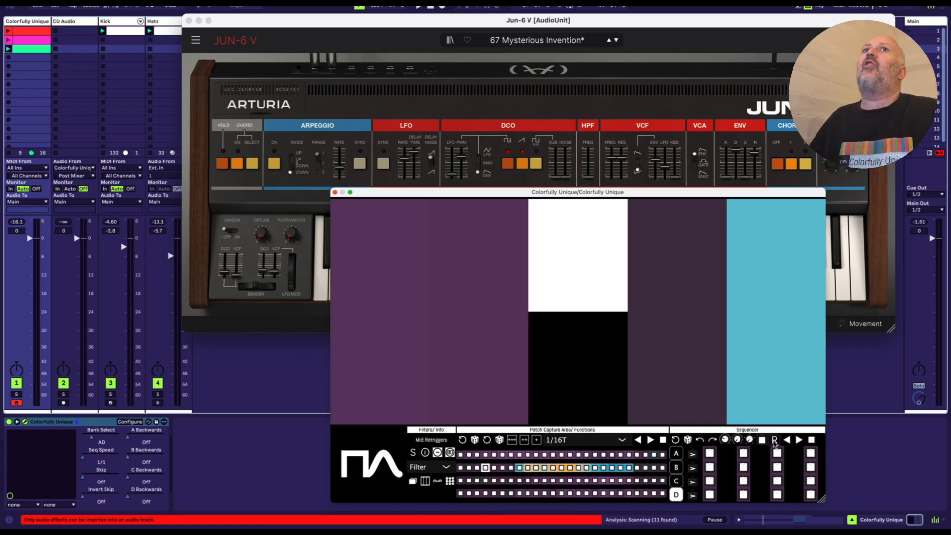
Step: Toggle the sequencer's Midi Retriggers and open the green clip's notes, moving the Colorfully Unique window clear of them
left_click(775, 440)
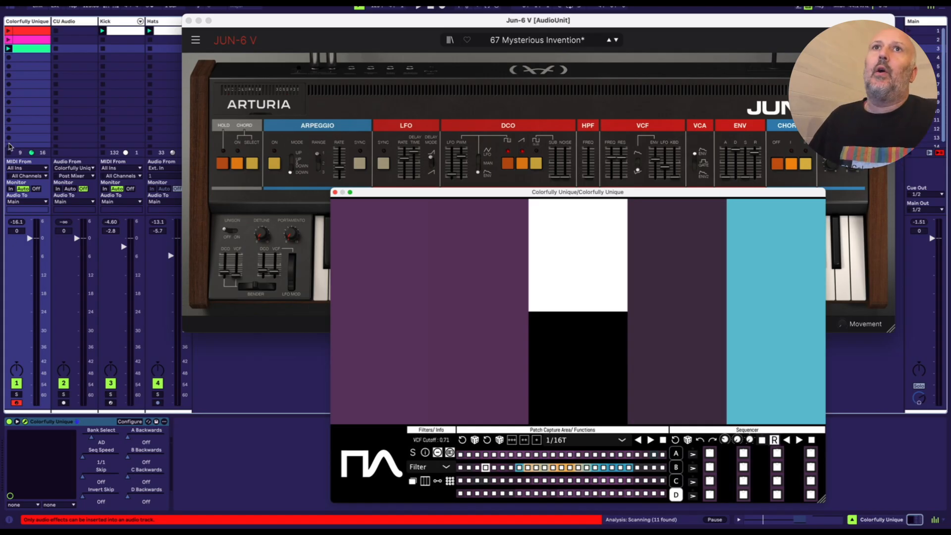
left_click(36, 48)
left_click_drag(399, 188, 467, 63)
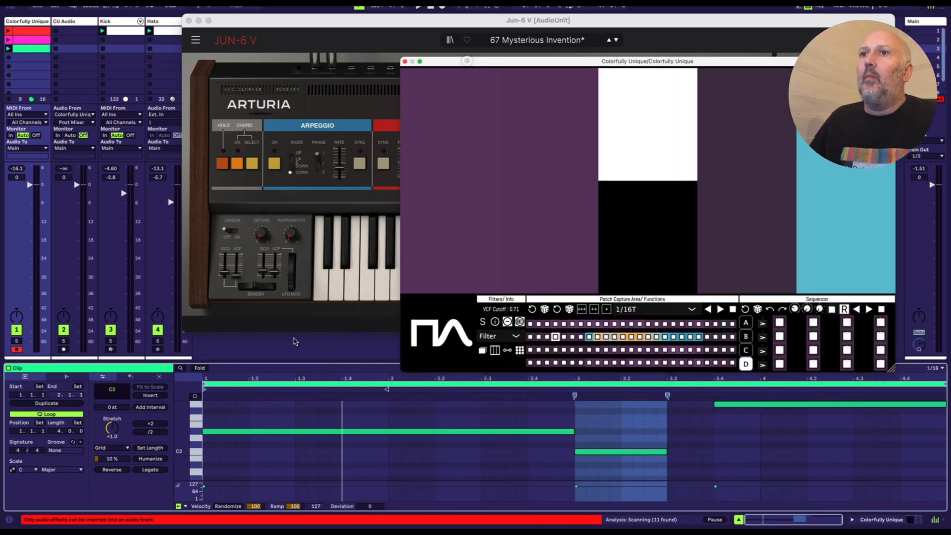
left_click(326, 378)
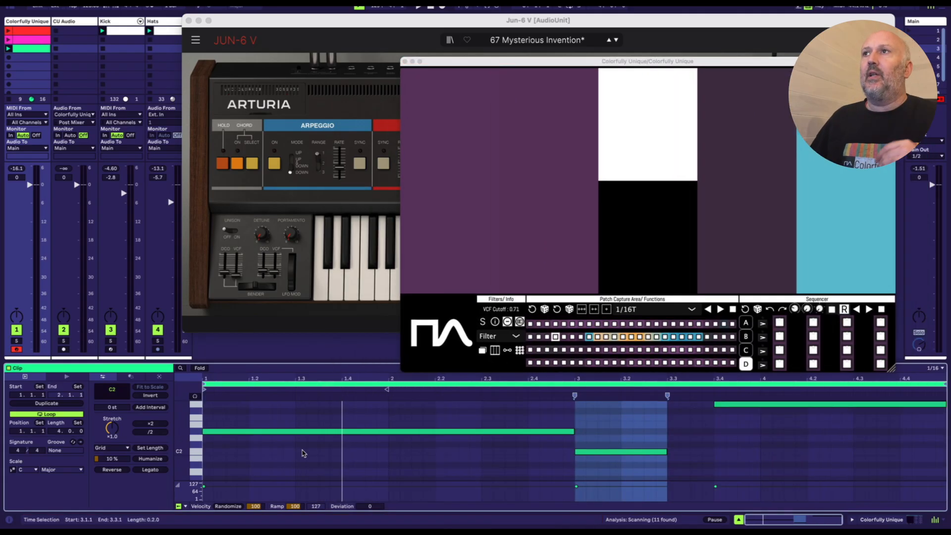
Step: Reposition the Colorfully Unique window over the synth, play its sequencer forwards, and stop playback
left_click_drag(648, 66, 563, 58)
left_click(783, 301)
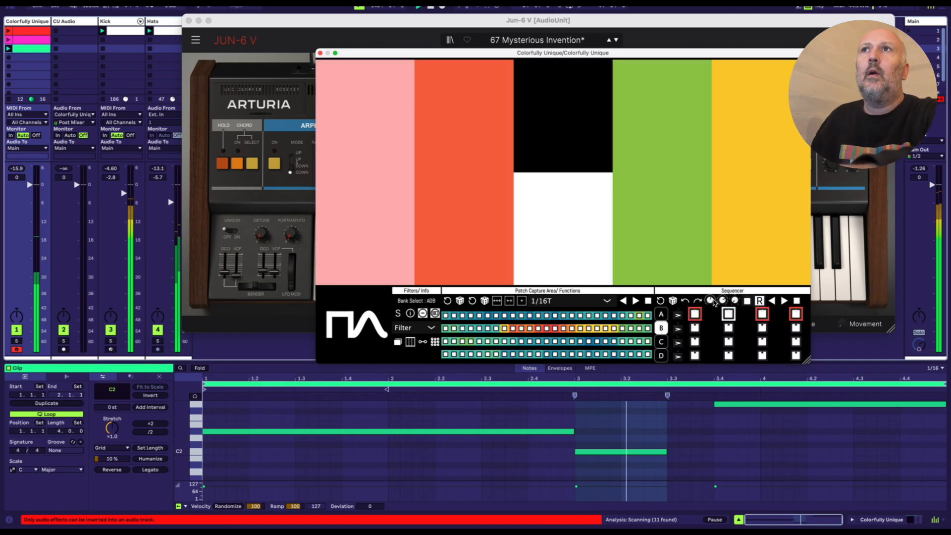
key("space")
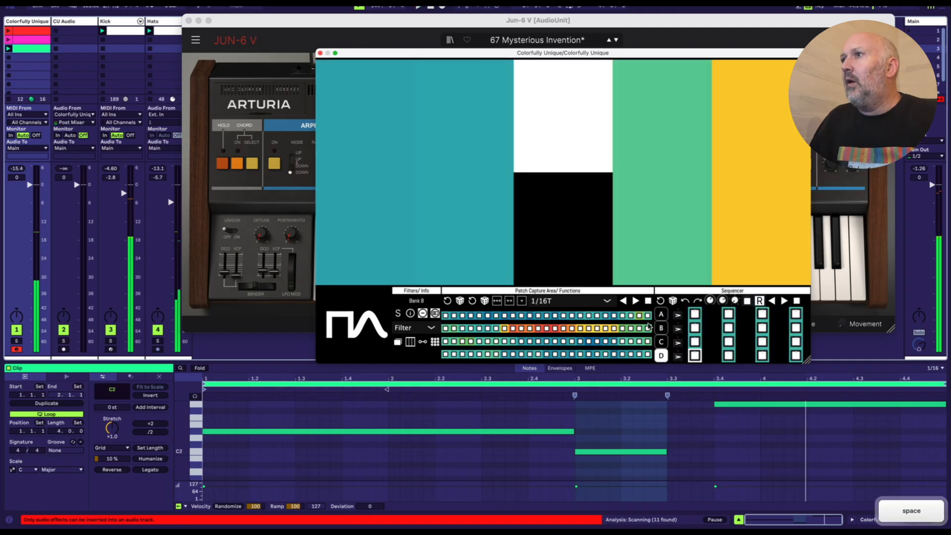
Step: Close the Jun-6 V window, then move and enlarge the Colorfully Unique window
left_click(42, 20)
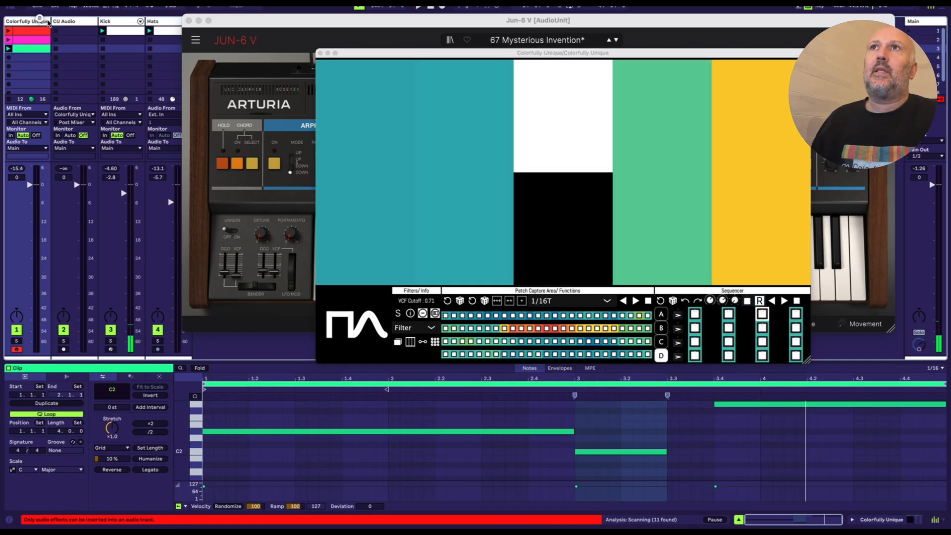
left_click_drag(183, 20, 183, 94)
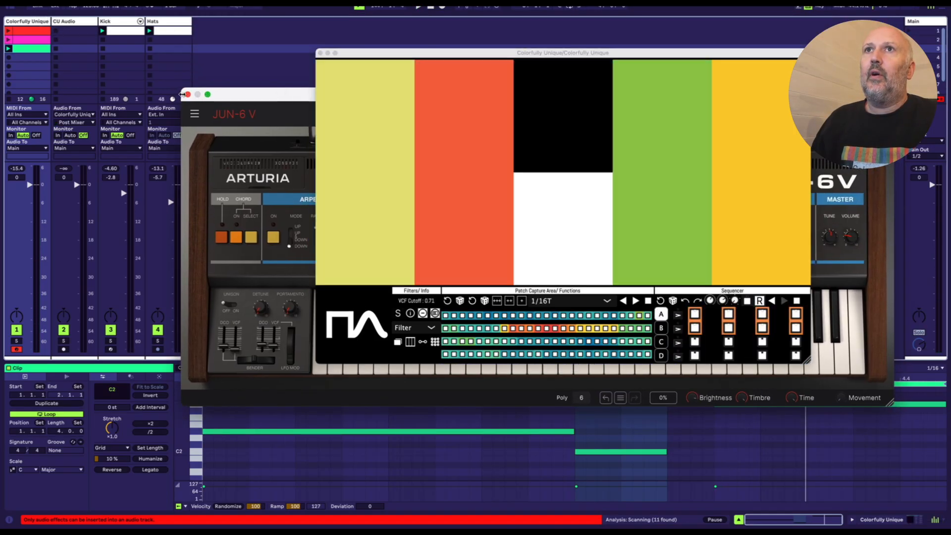
left_click(187, 94)
left_click_drag(394, 52, 313, 69)
left_click_drag(725, 375, 784, 413)
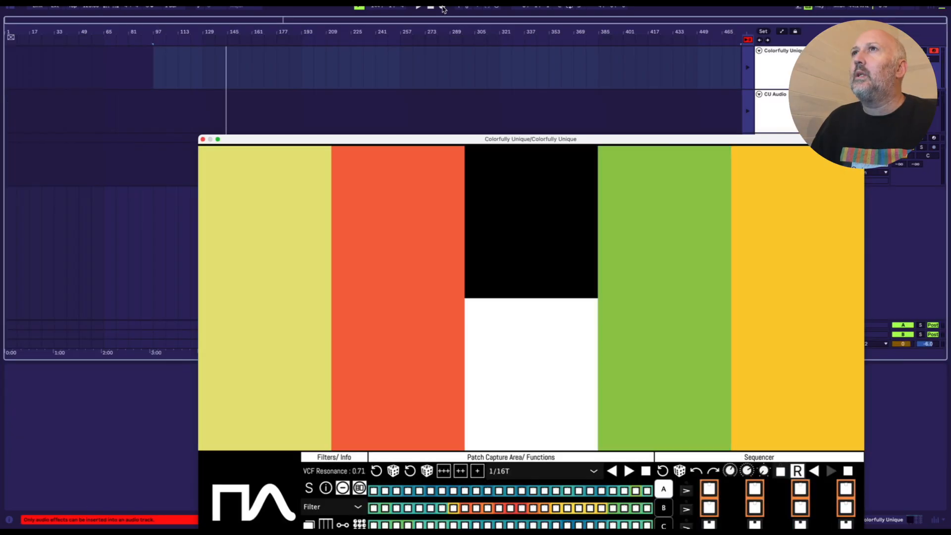
Step: Record the sequenced Colorfully Unique clip into the arrangement from bar 97, keeping its timeline region in view, and stop playback
left_click(154, 32)
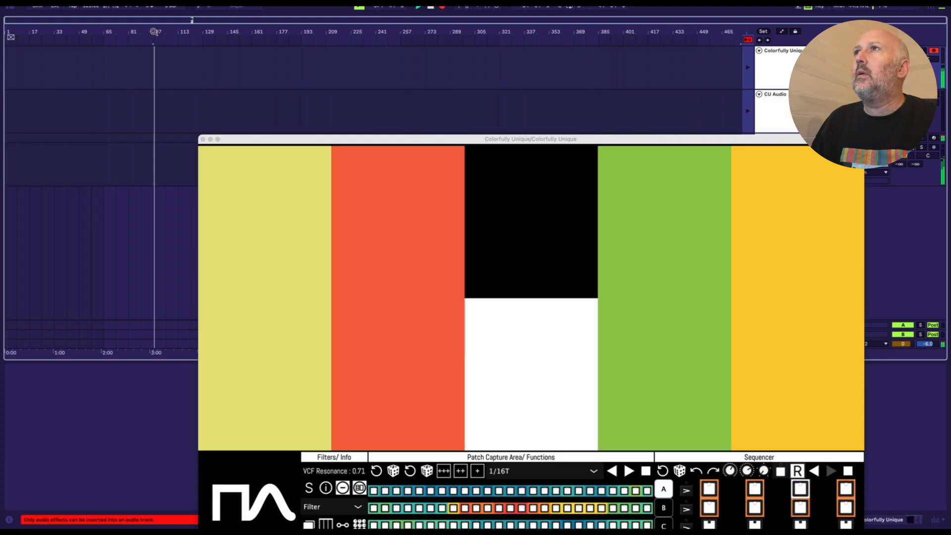
left_click_drag(154, 31, 153, 31)
left_click_drag(601, 139, 506, 101)
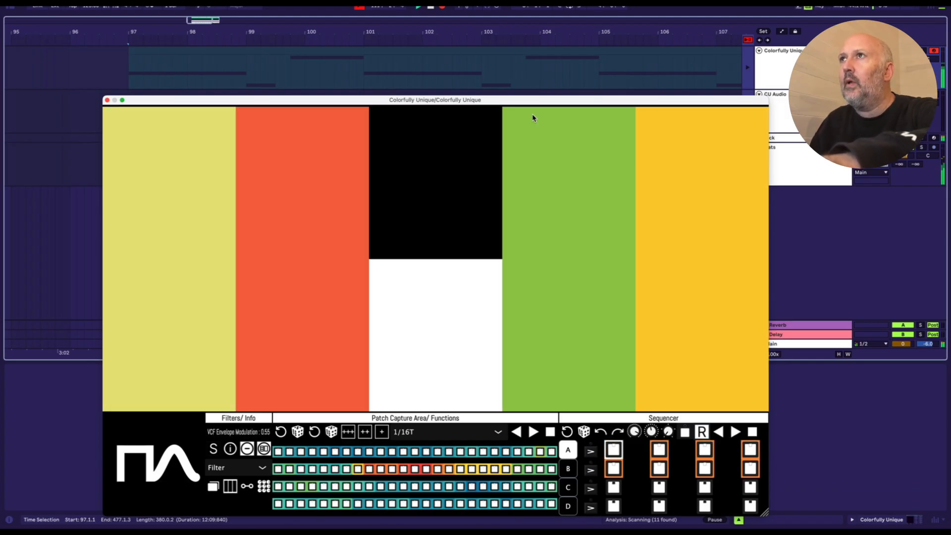
left_click_drag(466, 31, 466, 31)
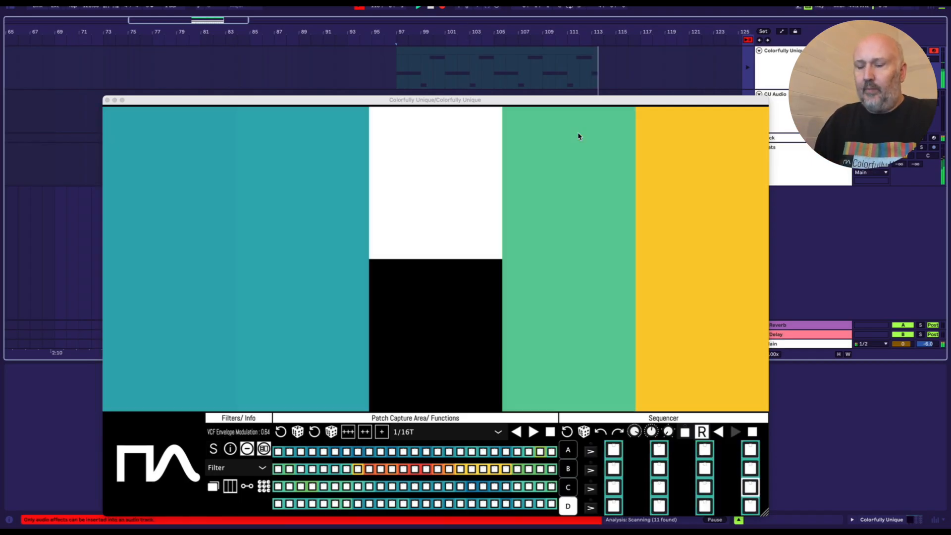
key("space")
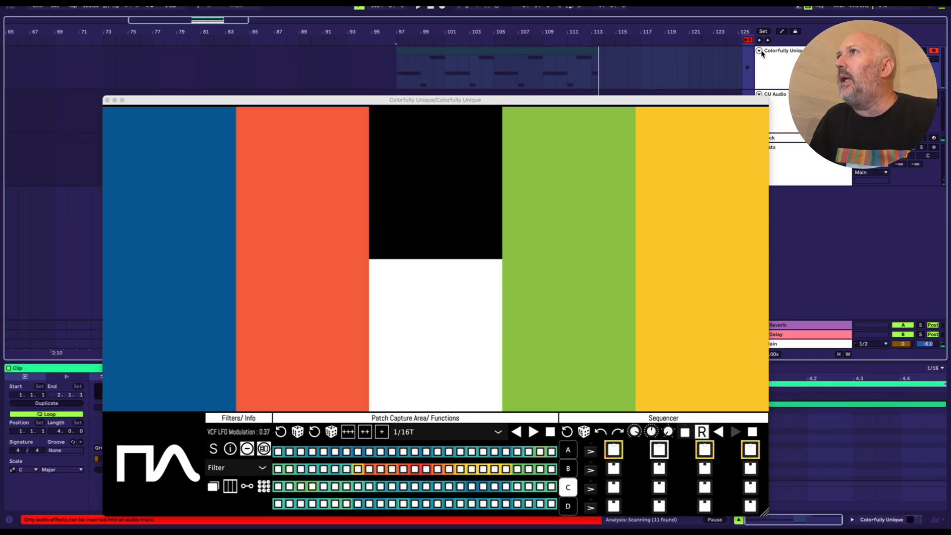
Step: Stop the sequencer and show the recorded Bank Select and Seq Speed automation lanes on the Colorfully Unique track
left_click(752, 431)
left_click(781, 31)
left_click(781, 59)
left_click(776, 73)
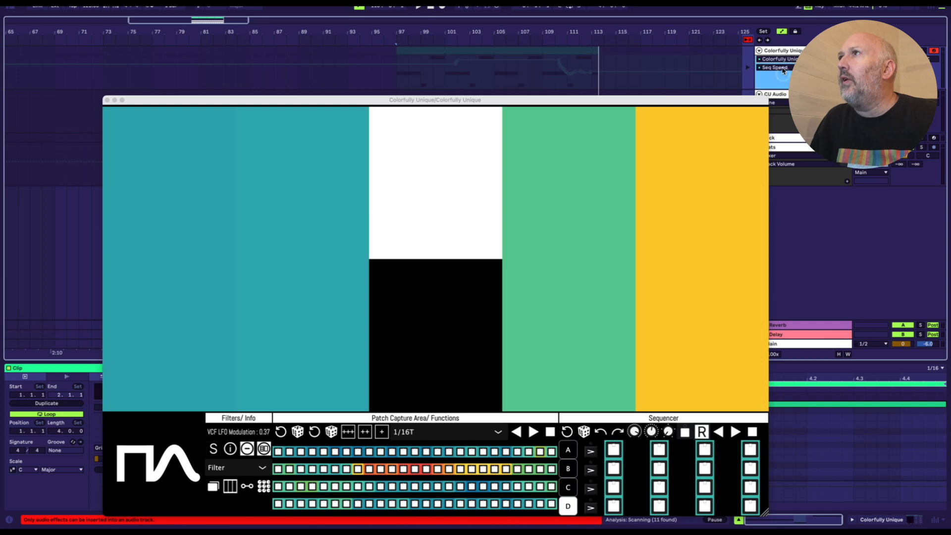
left_click(775, 66)
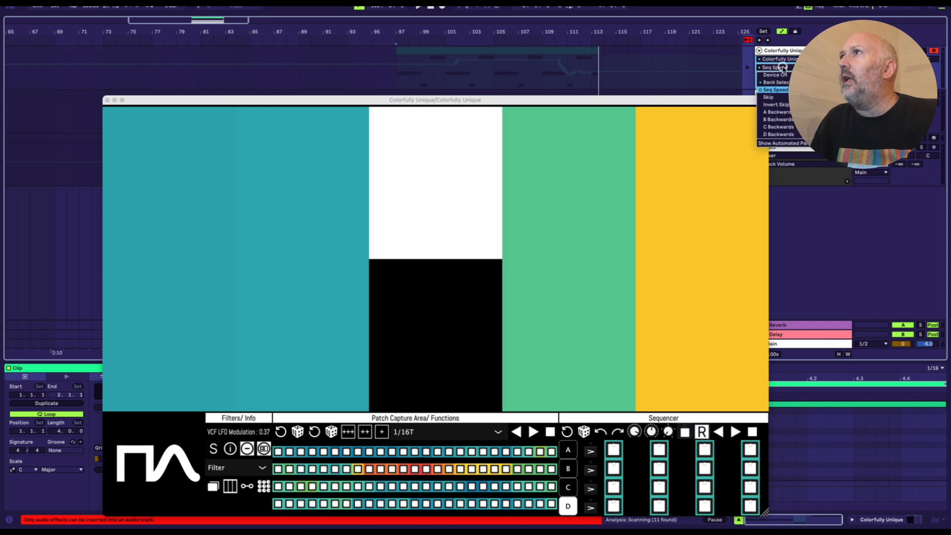
left_click(795, 144)
left_click(778, 59)
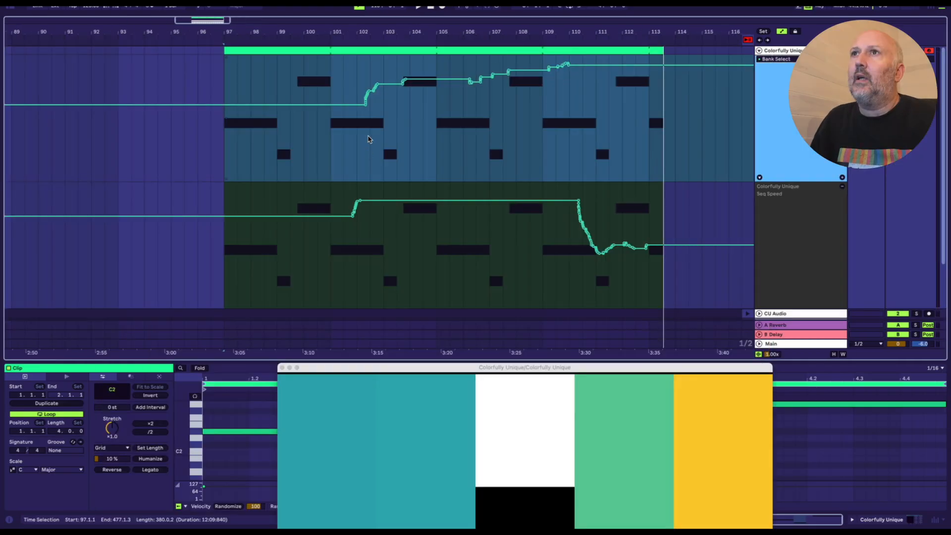
left_click(365, 150)
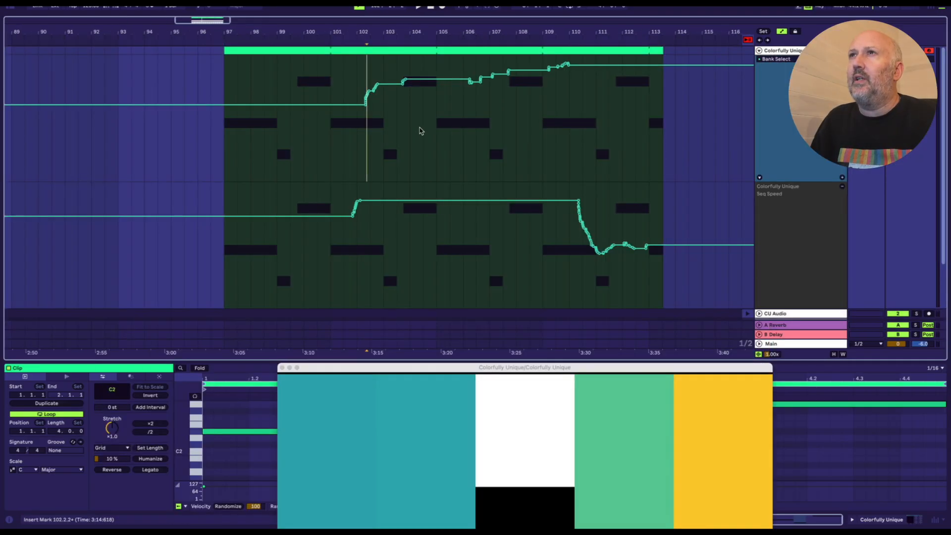
Step: Loop playback of the recorded clip from bar 105 to 107.3 in the arrangement
left_click_drag(504, 125, 459, 125)
key("space")
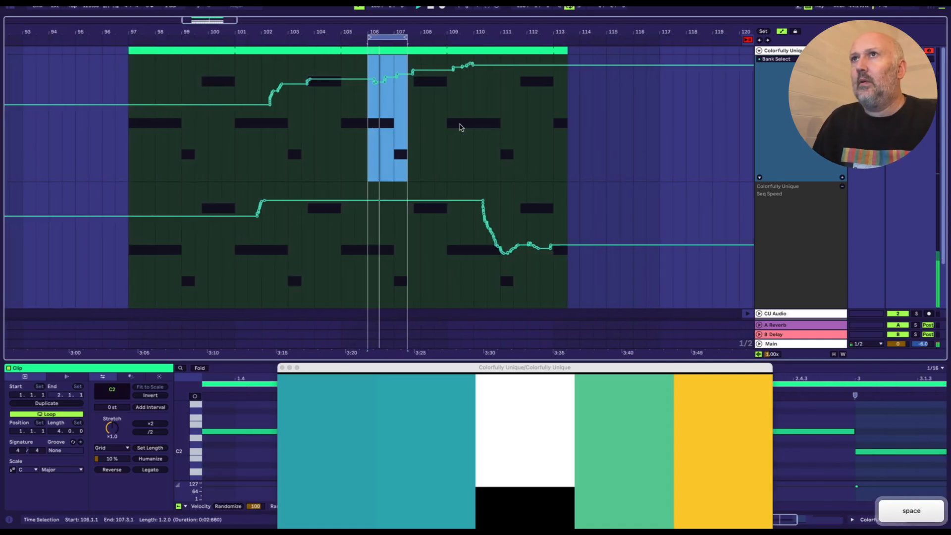
left_click_drag(382, 27, 414, 30)
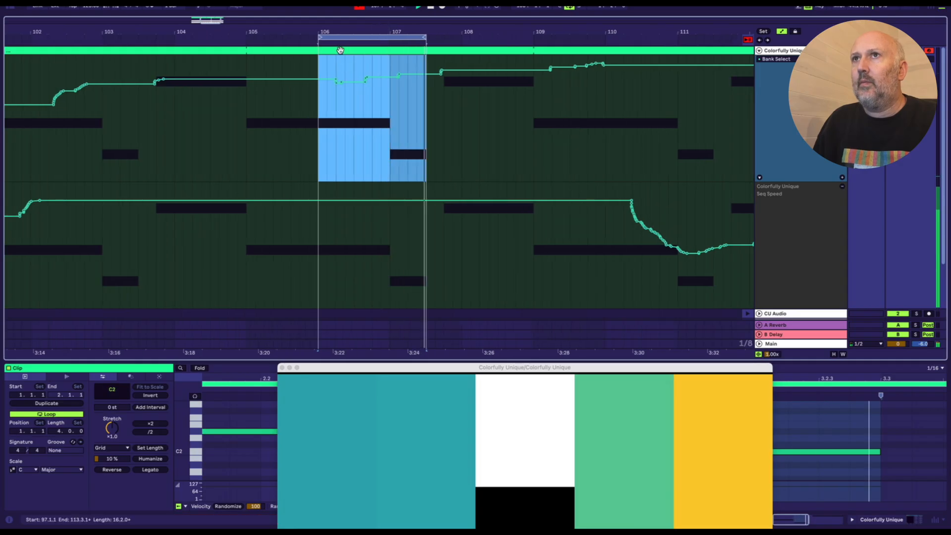
left_click_drag(318, 37, 244, 42)
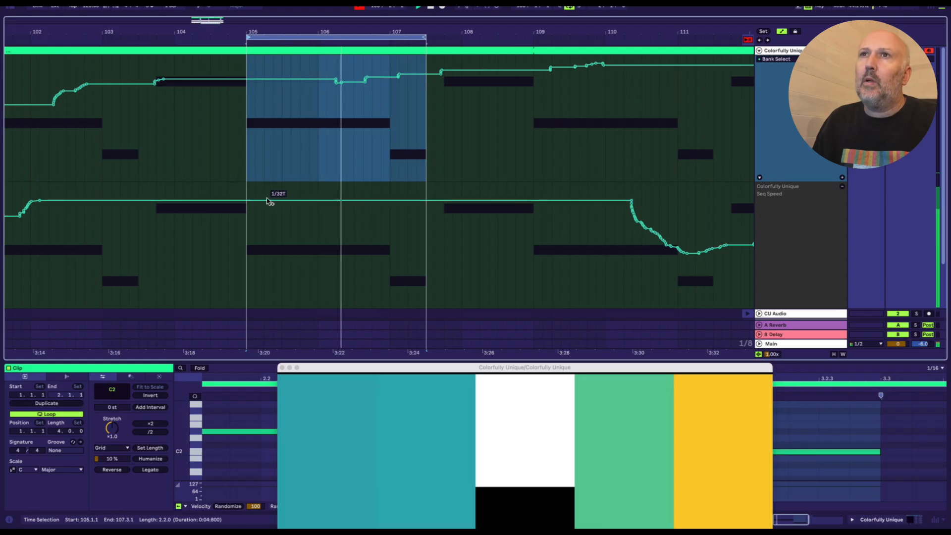
Step: Ramp the Seq Speed automation down from bar 106 to the loop's end and watch it play in the Colorfully Unique window
left_click(321, 201)
left_click_drag(360, 204, 426, 304)
left_click_drag(476, 367, 552, 136)
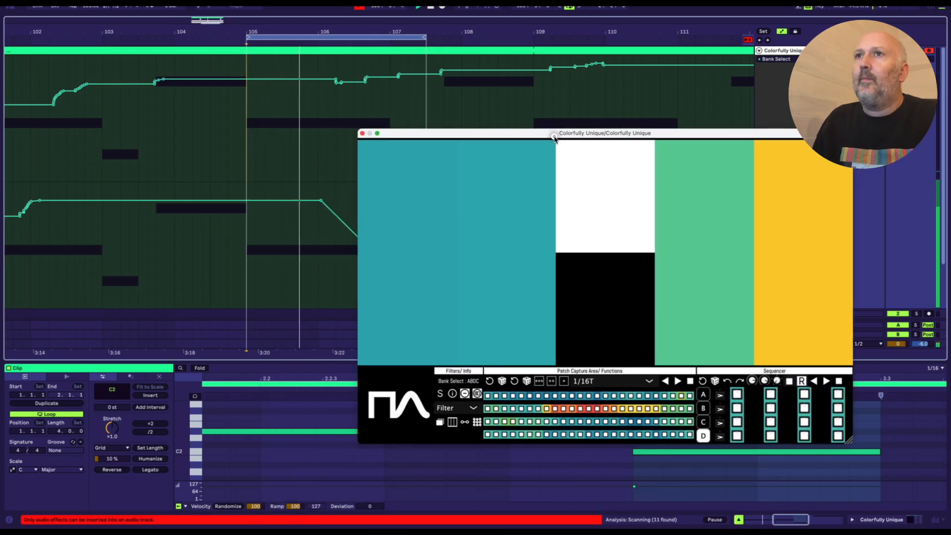
left_click_drag(486, 132, 369, 104)
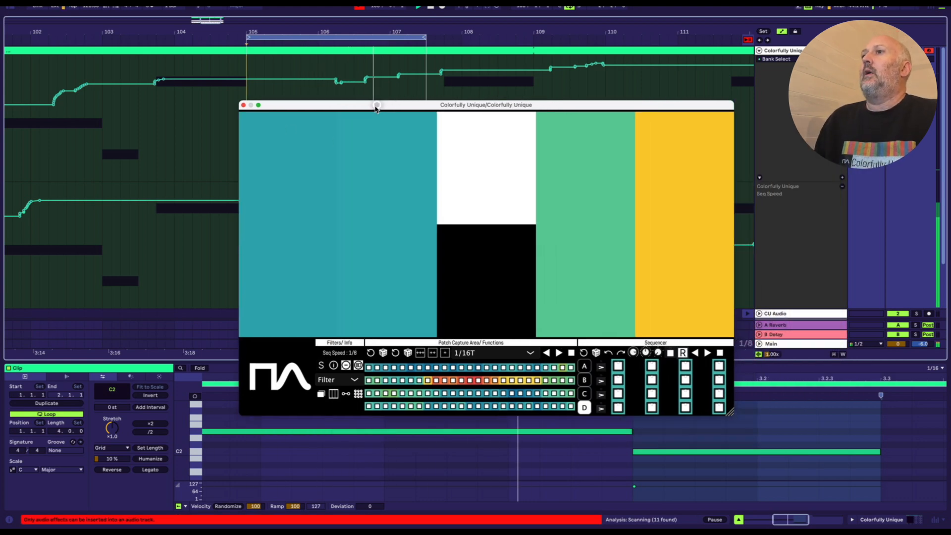
key("space")
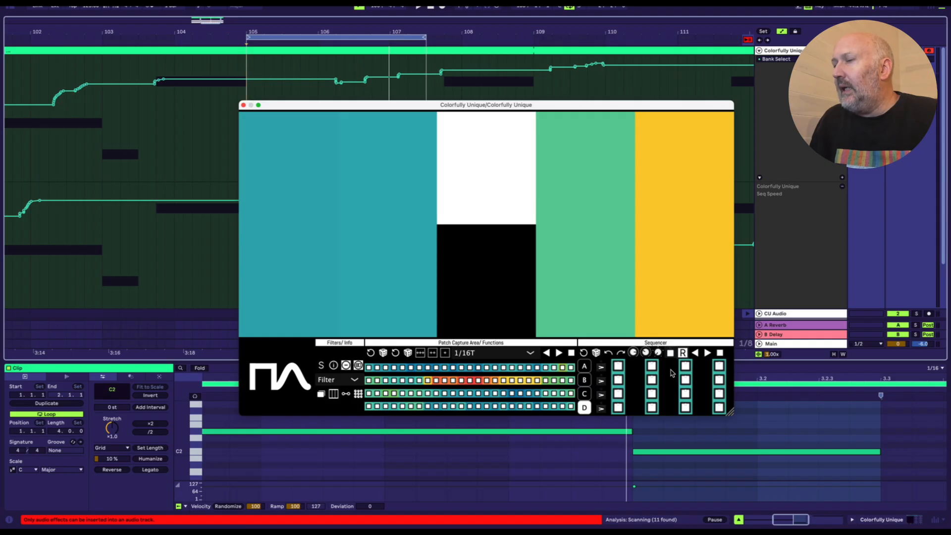
Step: Switch to the session with the OB-Xd synth and move the Colorfully Unique window up over it
left_click(797, 254)
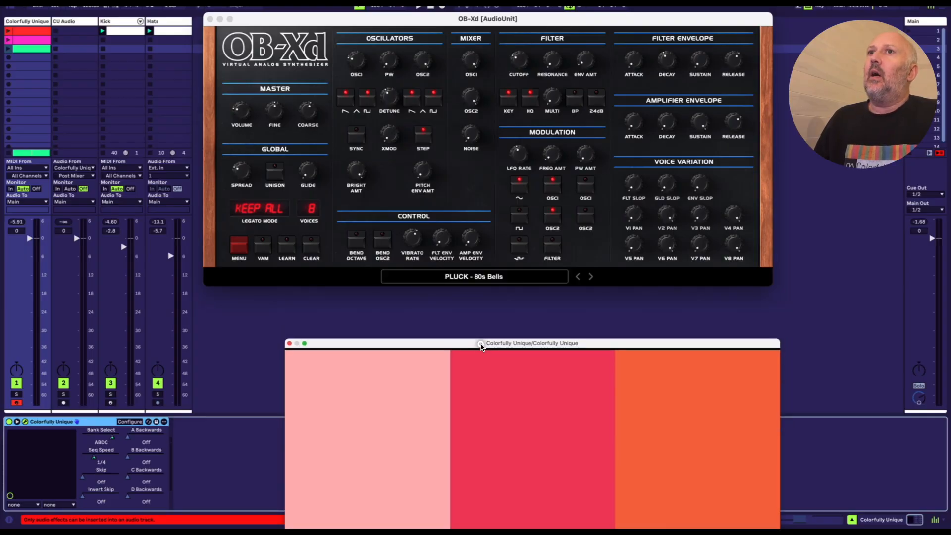
left_click_drag(480, 344, 479, 338)
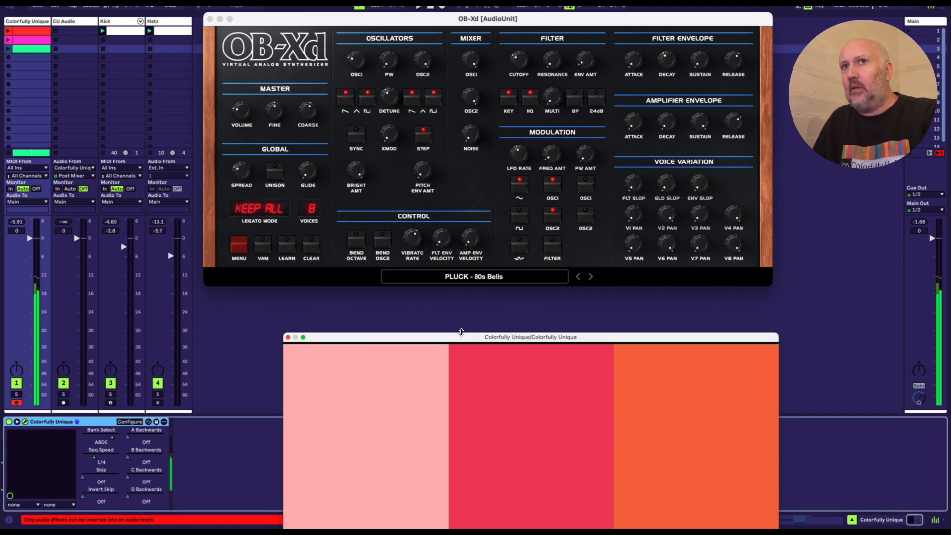
left_click_drag(461, 335, 434, 181)
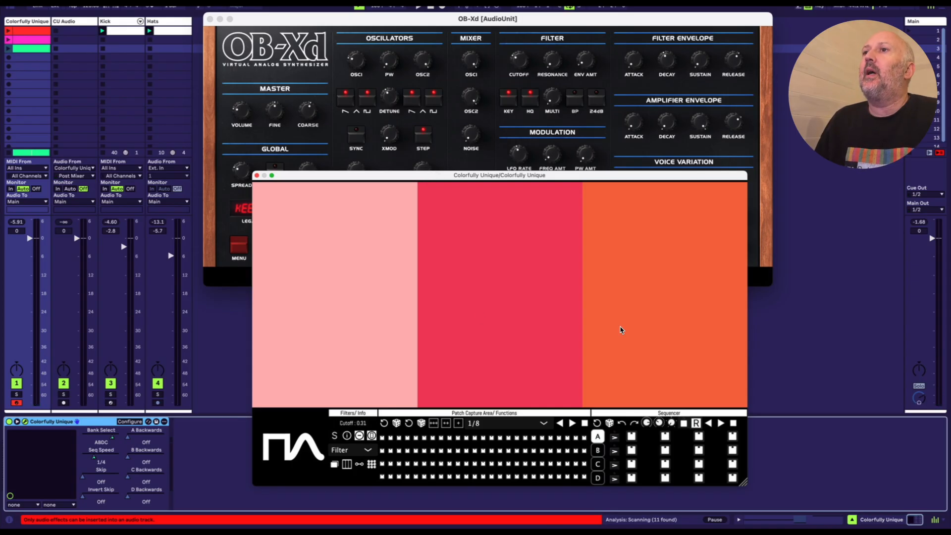
Step: Launch the green clip, capture patches into the capture grid at a 1/8 rate, and stop playback
left_click(8, 49)
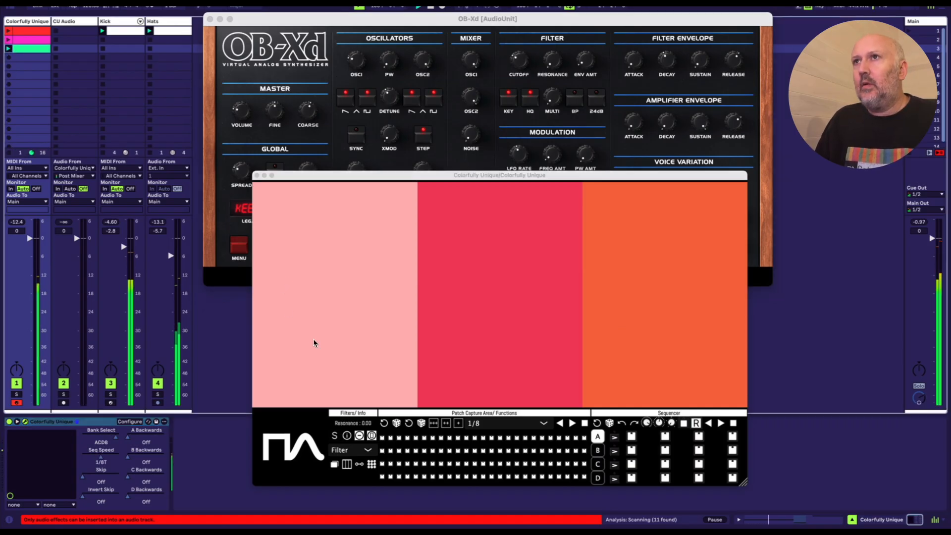
left_click(331, 381)
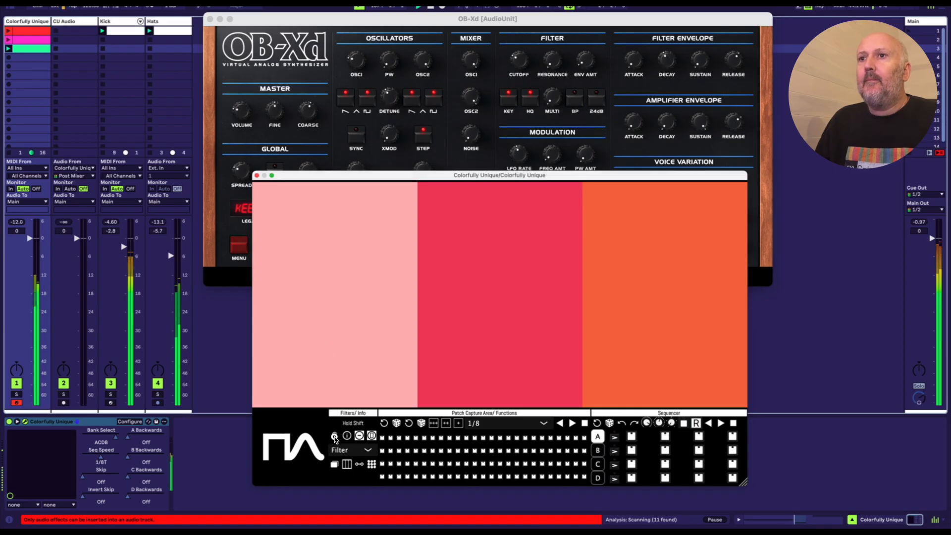
mouse_move(332, 380)
left_mouse_down()
mouse_move(346, 323)
mouse_move(634, 250)
mouse_move(647, 329)
mouse_move(475, 266)
mouse_move(356, 286)
mouse_move(488, 307)
mouse_move(486, 346)
mouse_move(517, 331)
mouse_move(543, 349)
mouse_move(637, 310)
mouse_move(639, 278)
mouse_move(666, 333)
mouse_move(660, 249)
mouse_move(662, 316)
mouse_move(634, 312)
mouse_move(641, 355)
mouse_move(588, 406)
left_mouse_up()
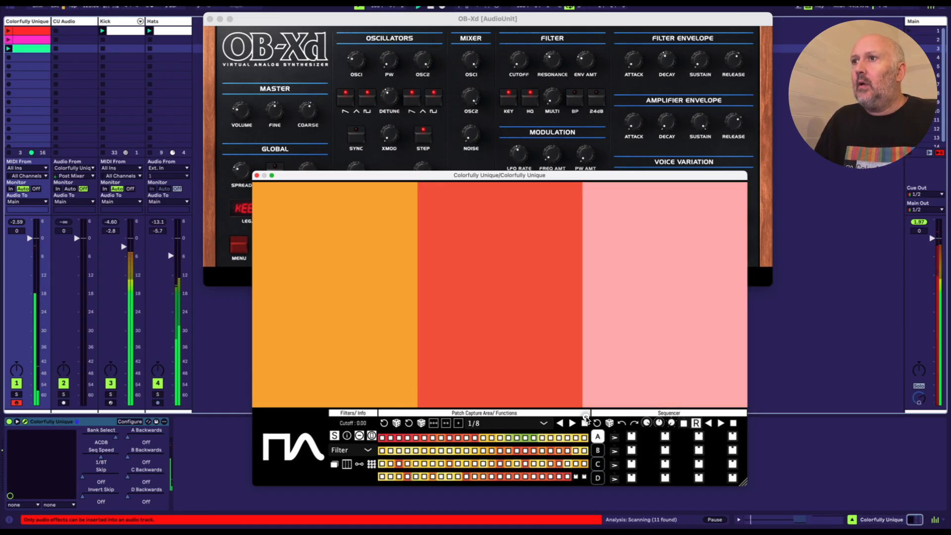
left_click(584, 423)
key("space")
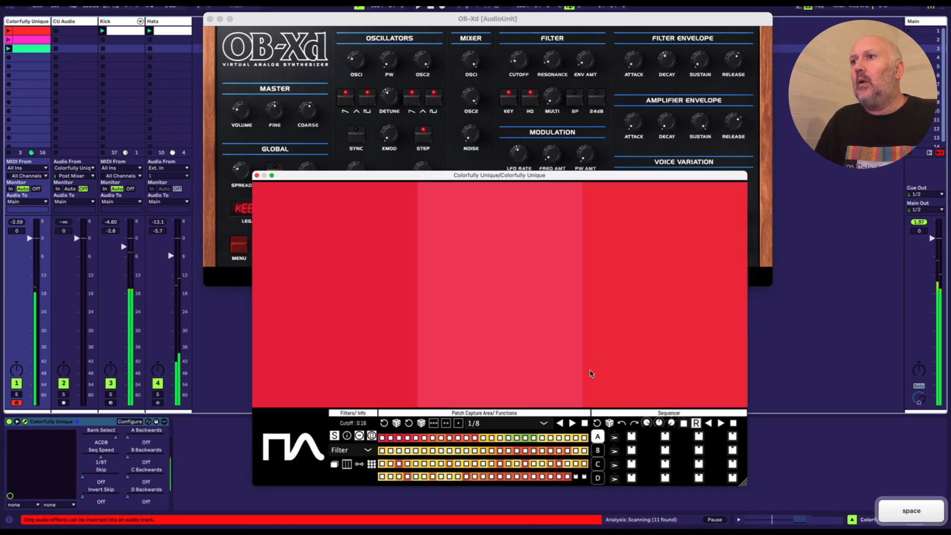
Step: Audition captured patches, including 96, 60, 18 and 31, and fill sequencer bank A's steps from the captured patches
left_click(550, 477)
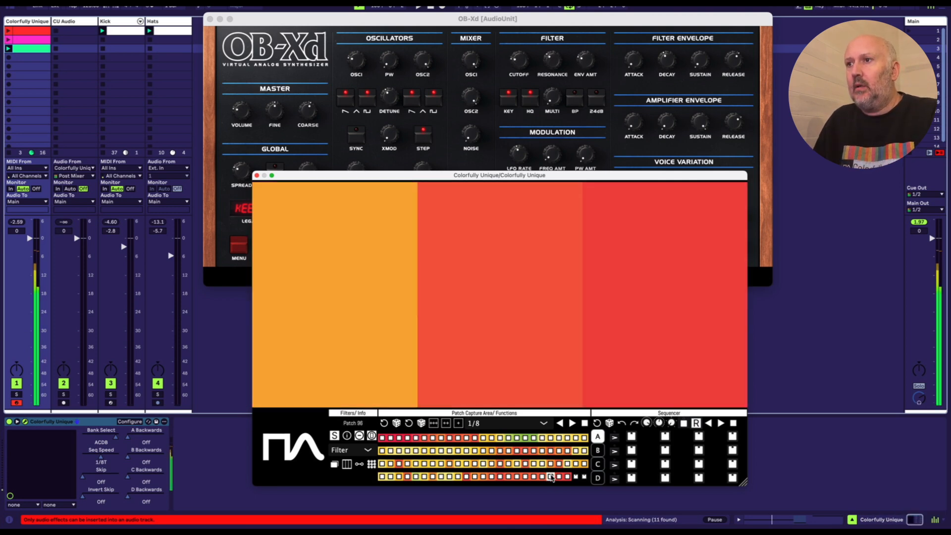
left_click(531, 465)
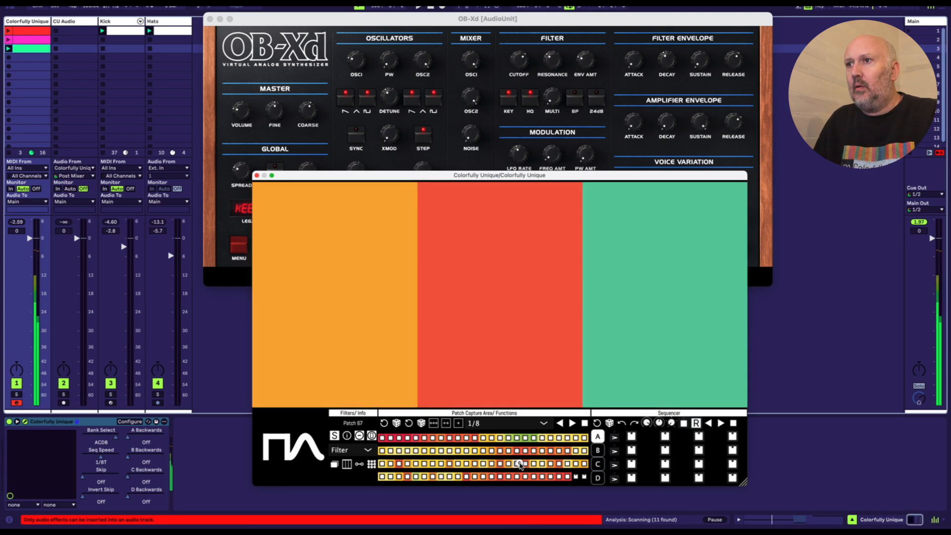
left_click(549, 477)
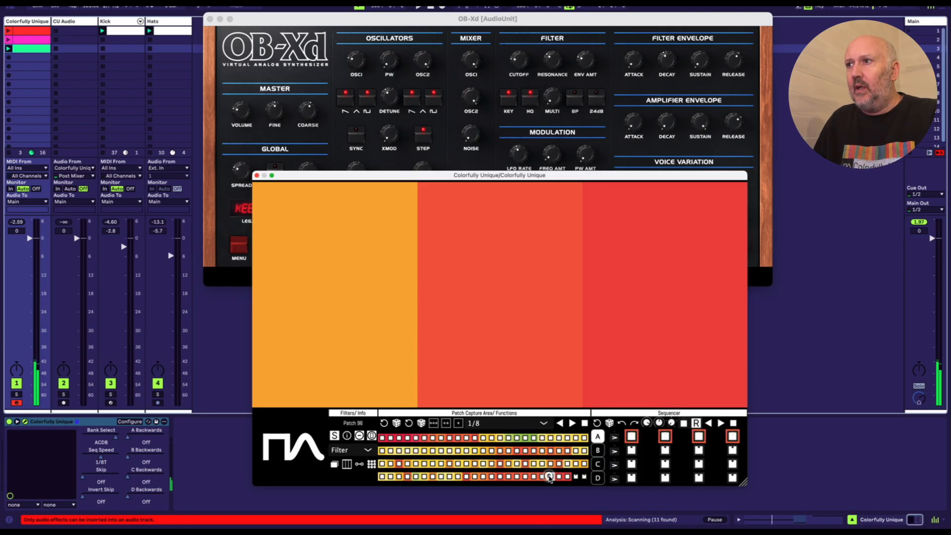
left_click(475, 464)
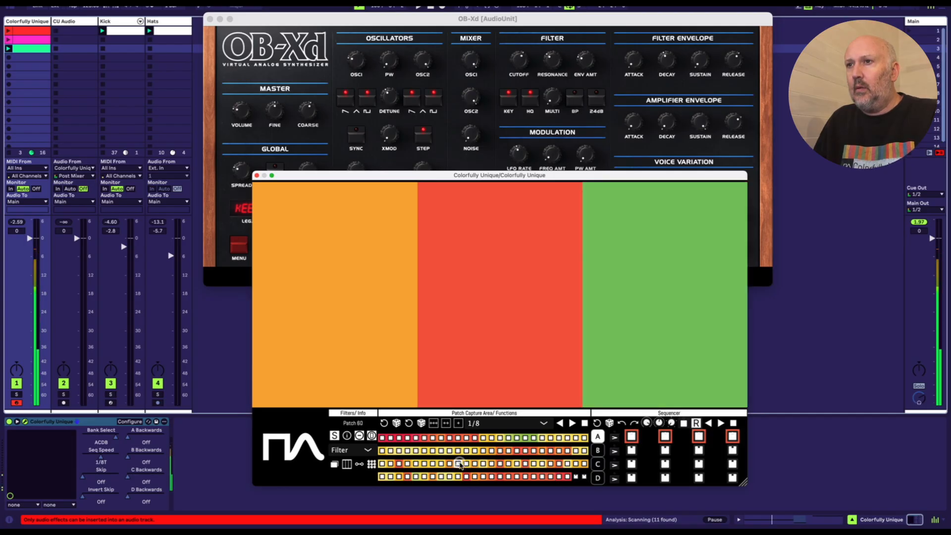
left_click(510, 437)
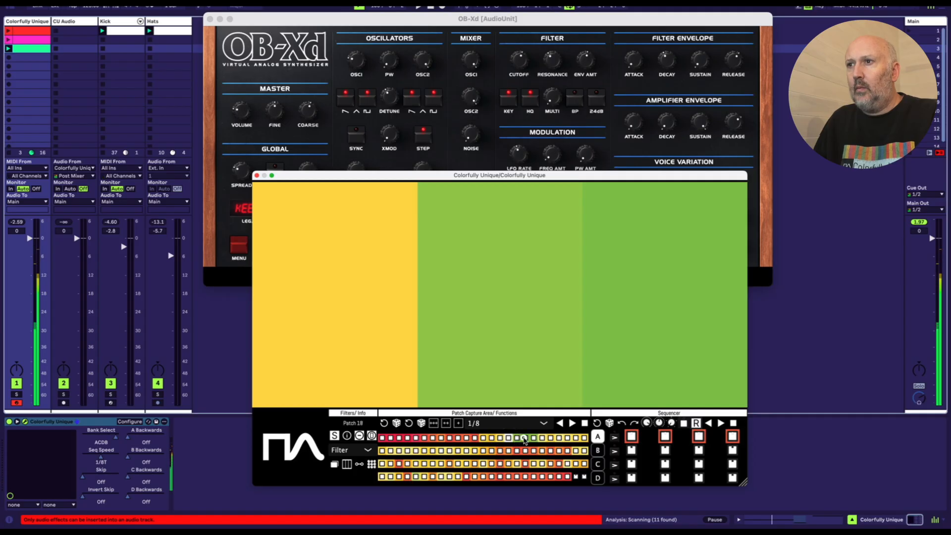
left_click(429, 450)
left_click(423, 451)
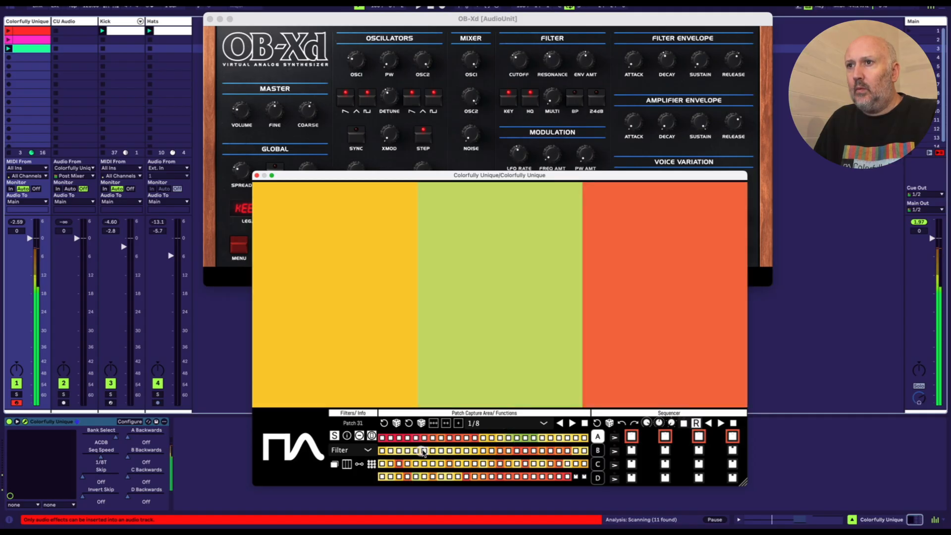
left_click(399, 438)
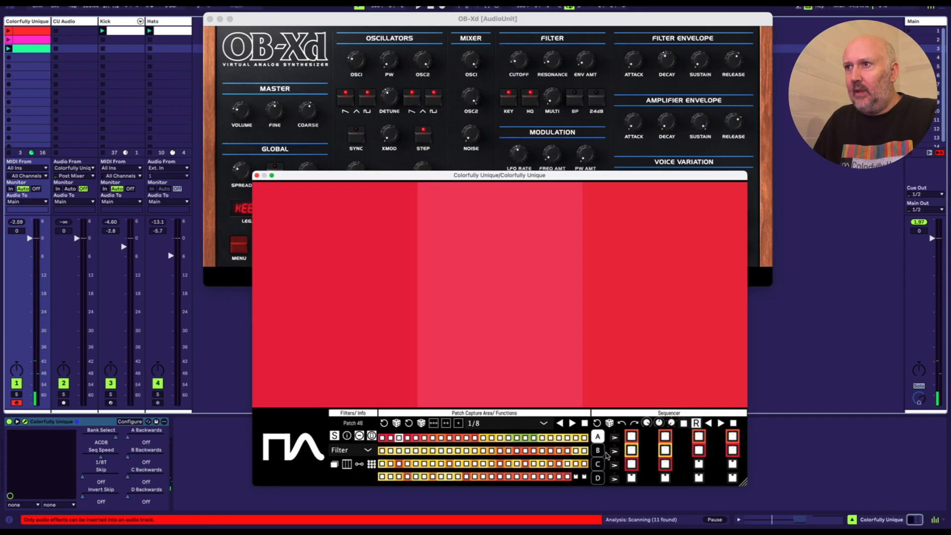
Step: Select sequencer bank B, continue with bank C, and fill C's first six steps from patches such as 23 and 94
left_click(598, 451)
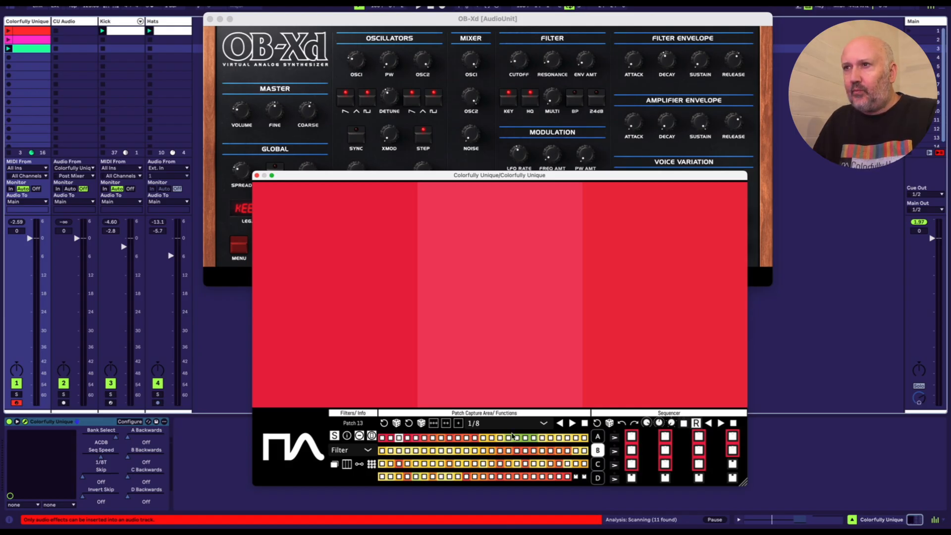
left_click(569, 440)
left_click(569, 440)
left_click(512, 479)
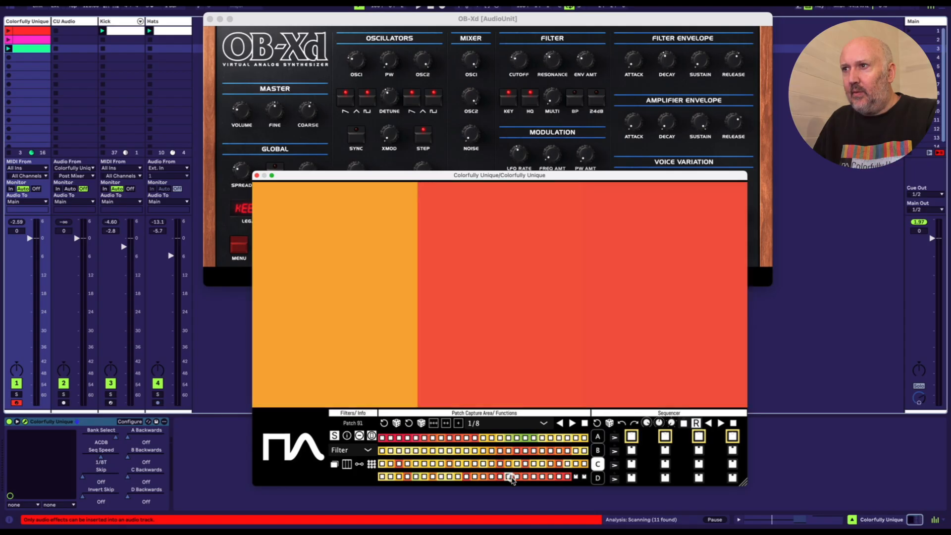
left_click(534, 477)
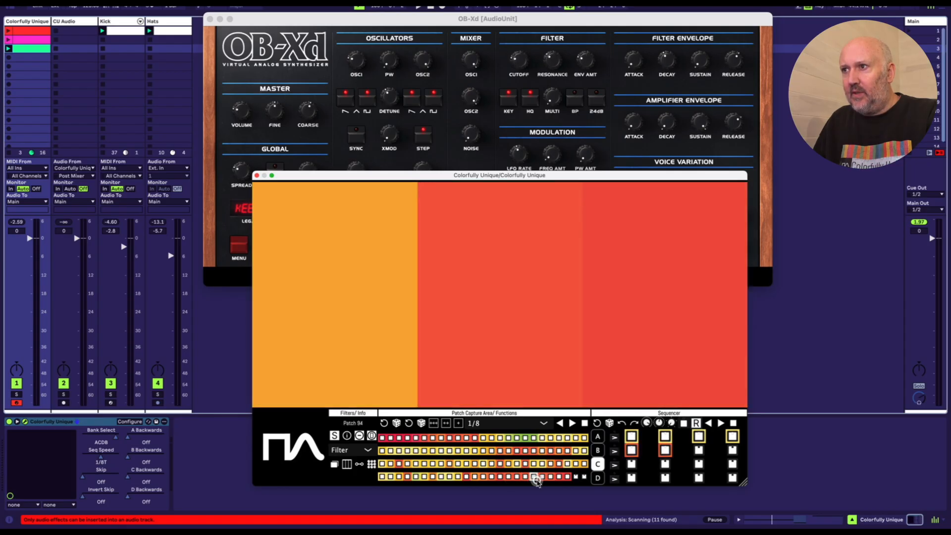
Step: Select sequencer bank D, set the patch rate to 1/16T, and mark the captured patches from 54 to 65 as a range
left_click(598, 477)
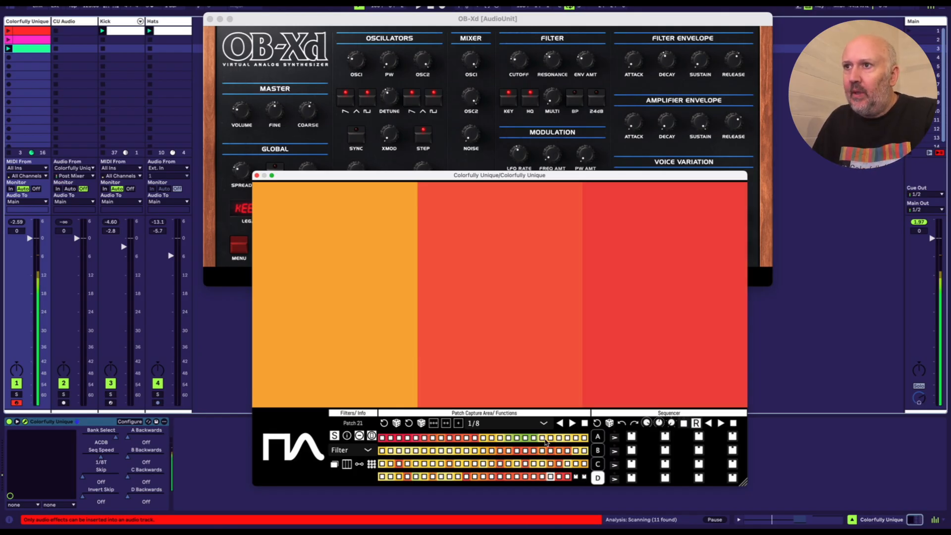
left_click(502, 424)
left_click(500, 468)
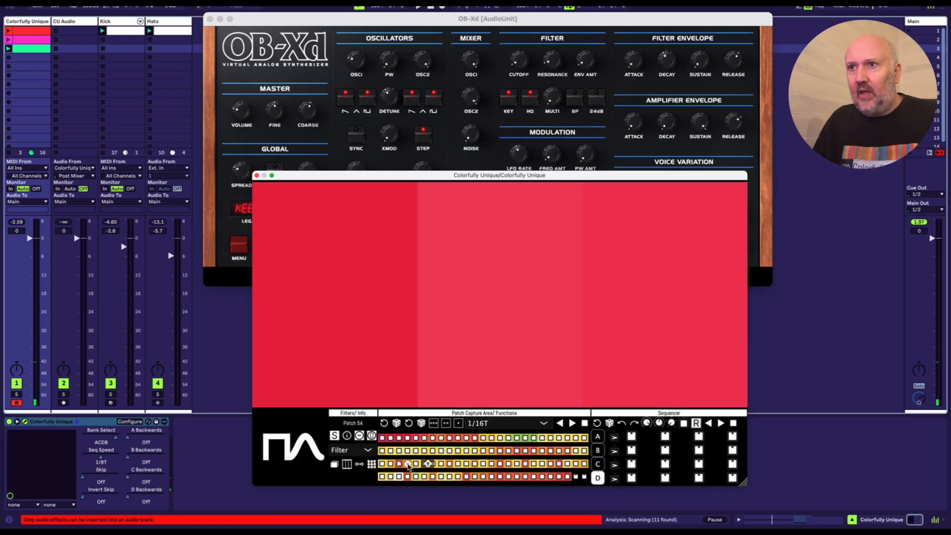
left_click(408, 465)
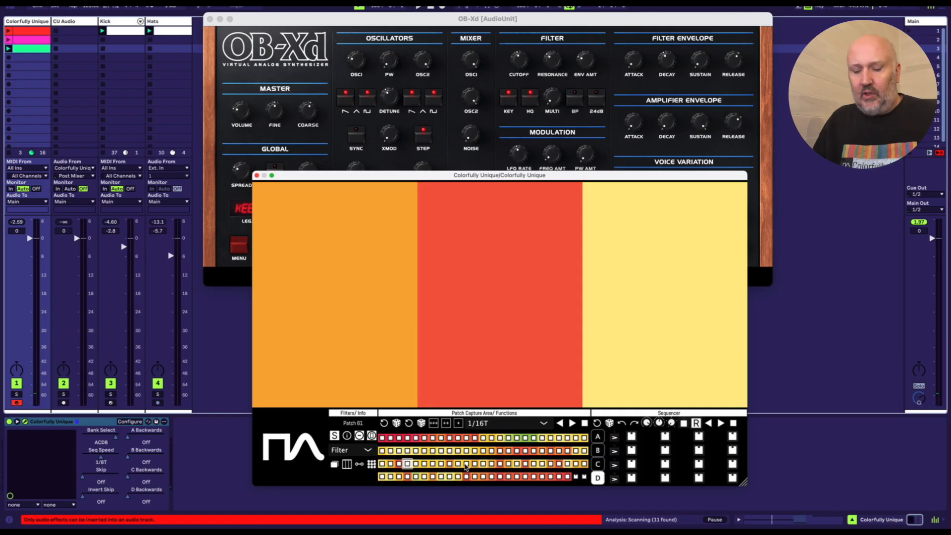
left_click(501, 466, "shift")
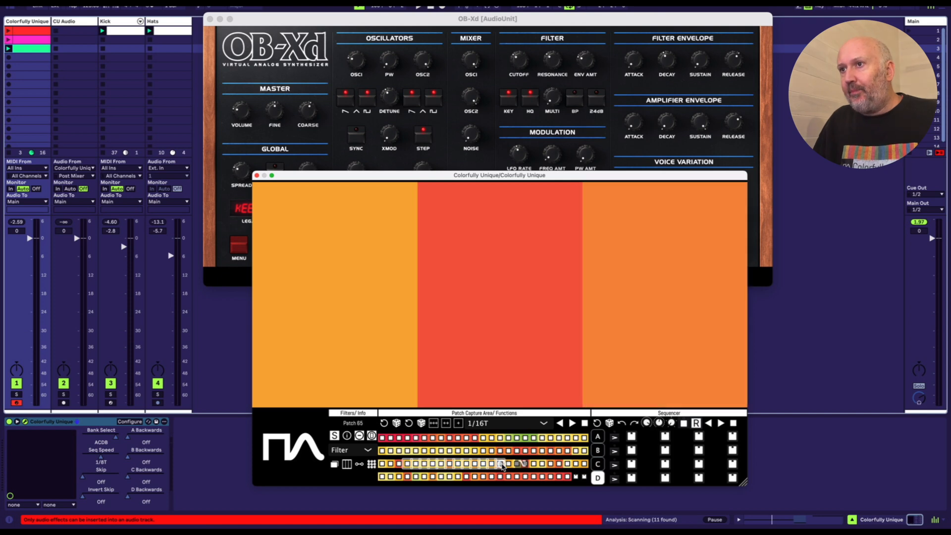
left_click(433, 464)
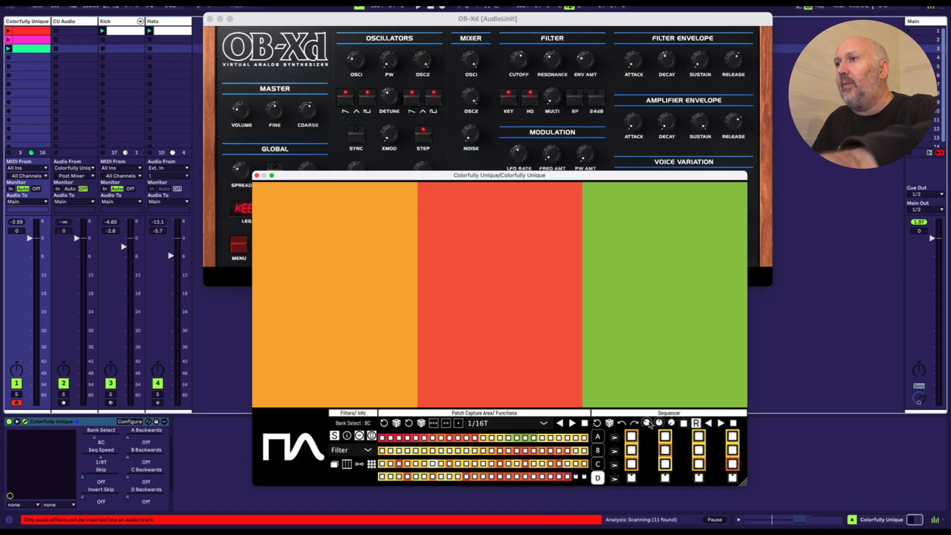
Step: Set Bank Select to AC, stop the sequencer, and recall the first step of bank C
scroll(649, 424, "down", 1)
scroll(662, 427, "down", 2)
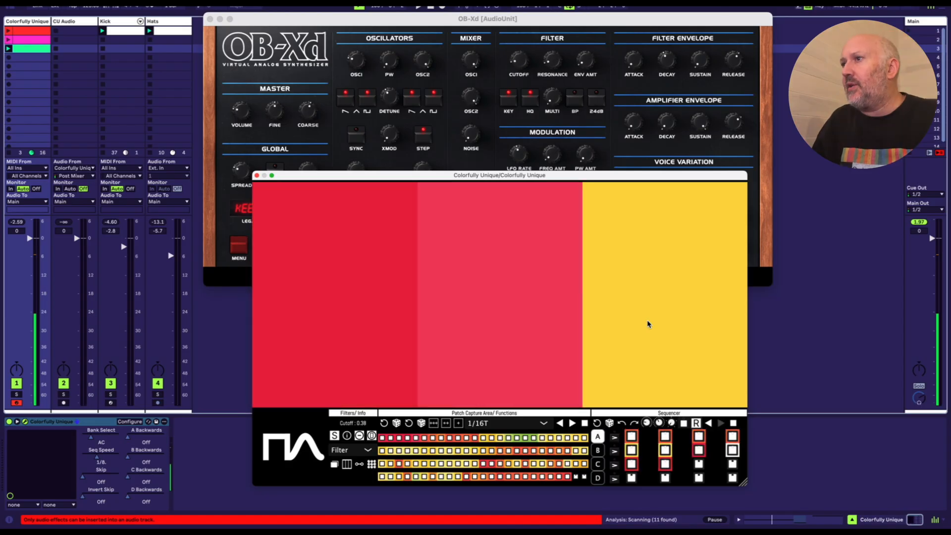
left_click(733, 422)
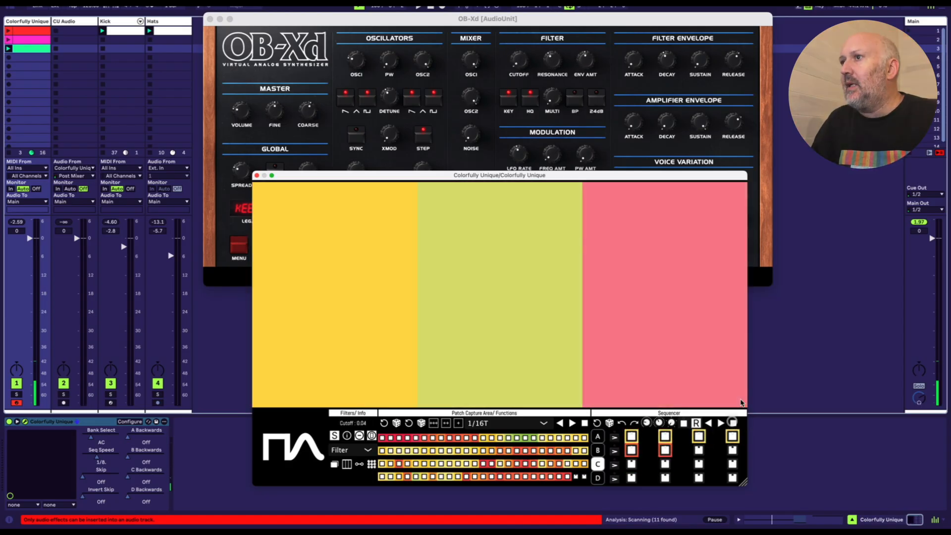
left_click(636, 439)
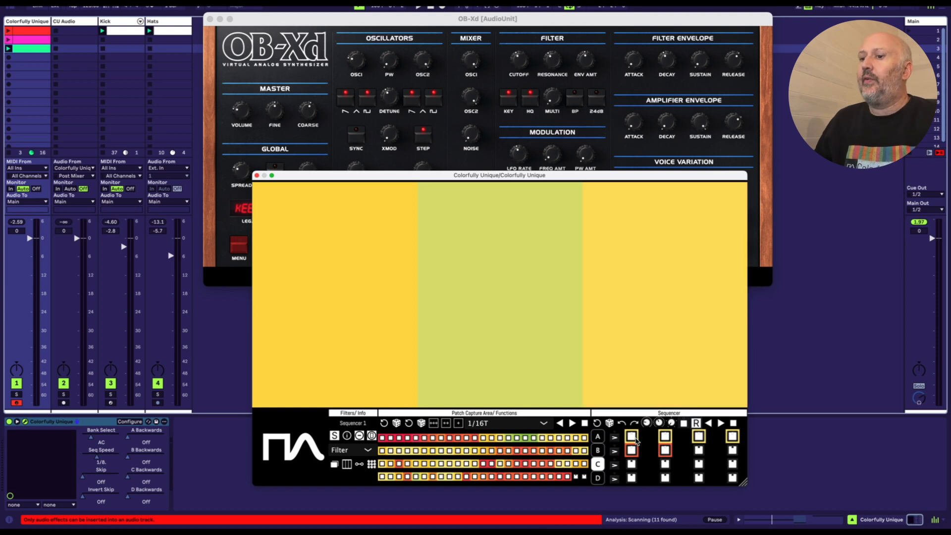
Step: Recall the fifth and first steps of sequencer bank C, and randomize that bank's sequence several times
left_click(633, 450)
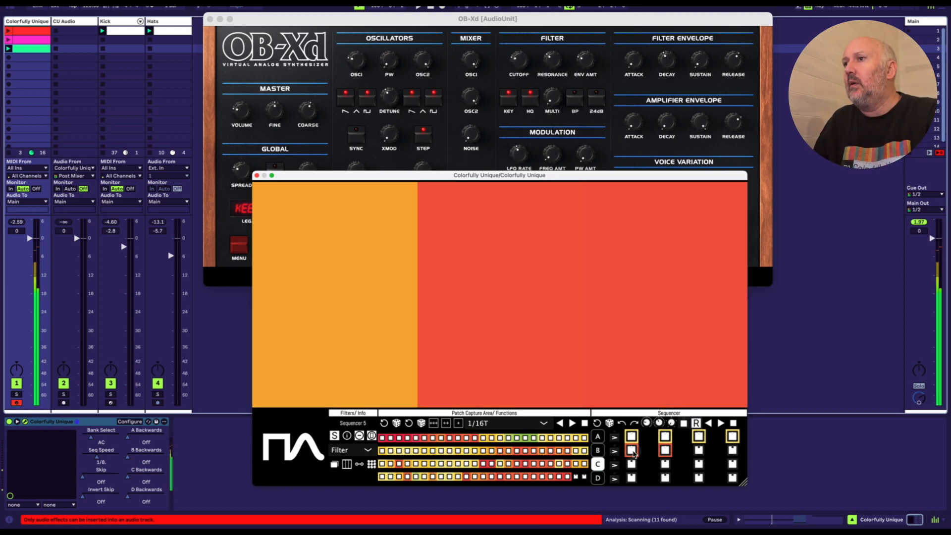
left_click(635, 440)
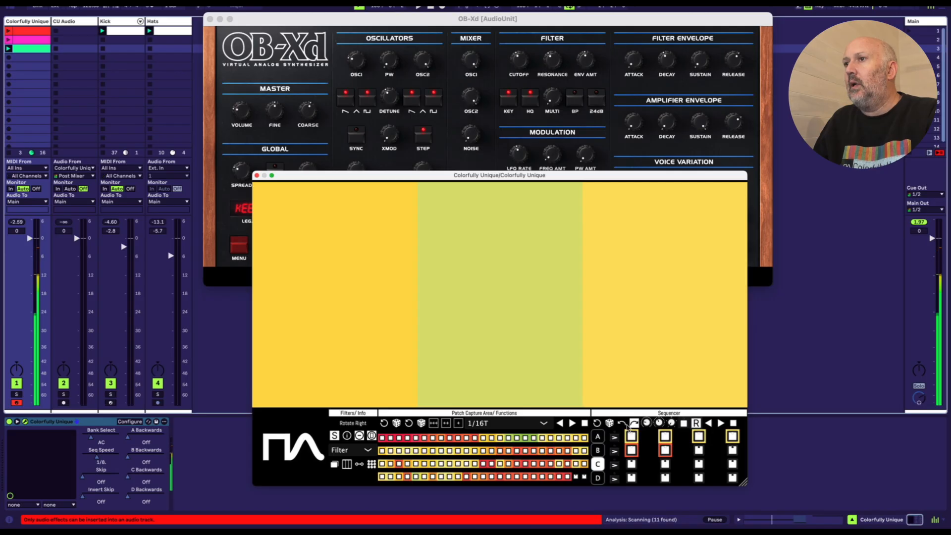
left_click(610, 424)
left_click(609, 424)
left_click(609, 424)
left_click(610, 424)
left_click(609, 424)
Step: Randomize the step sequences of banks B and A
left_click(601, 450)
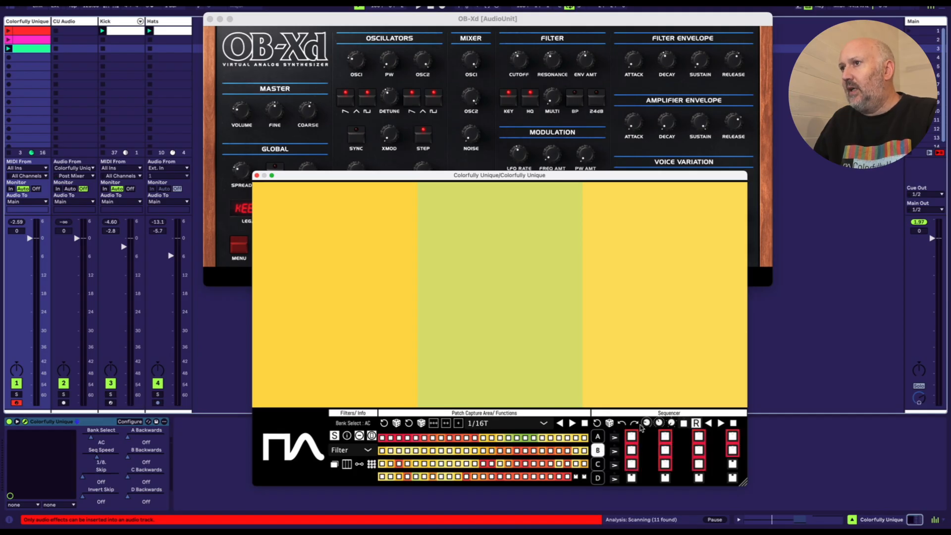
left_click(609, 424)
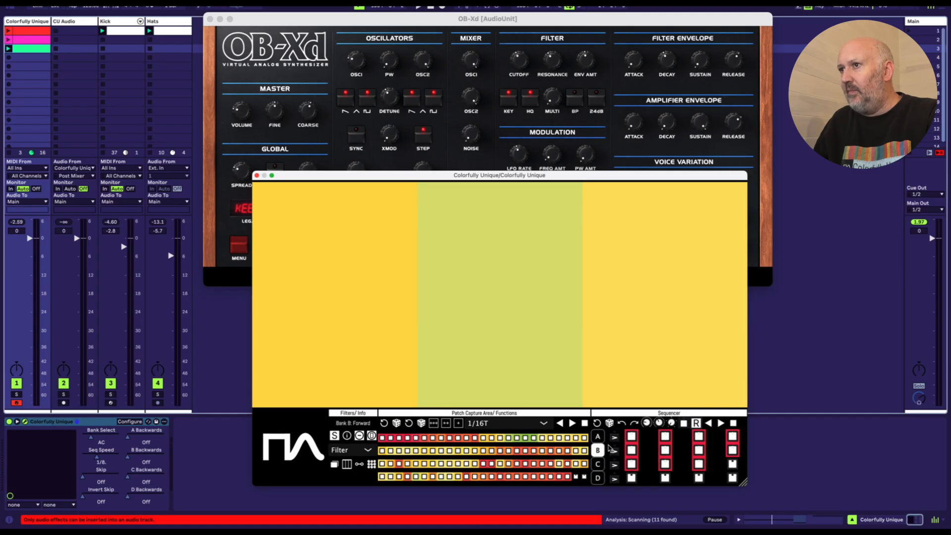
left_click(597, 440)
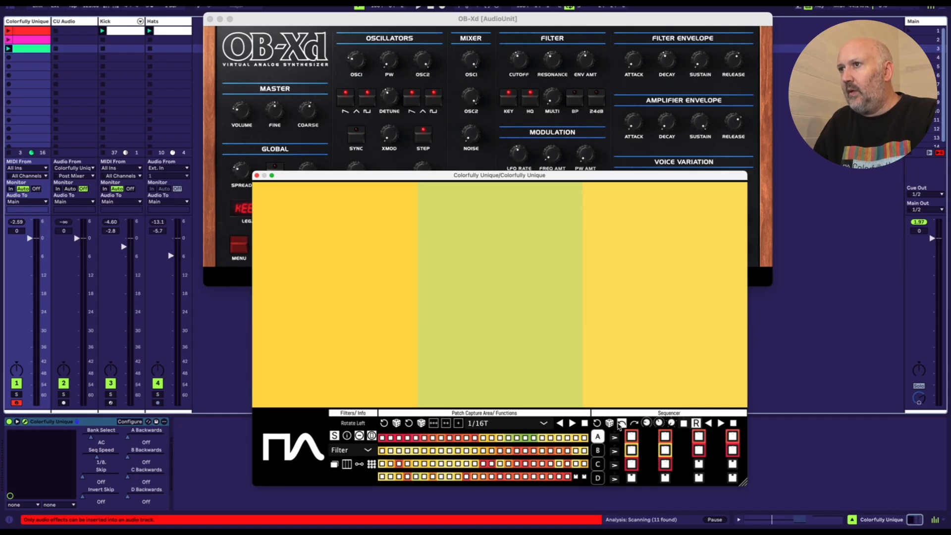
left_click(610, 423)
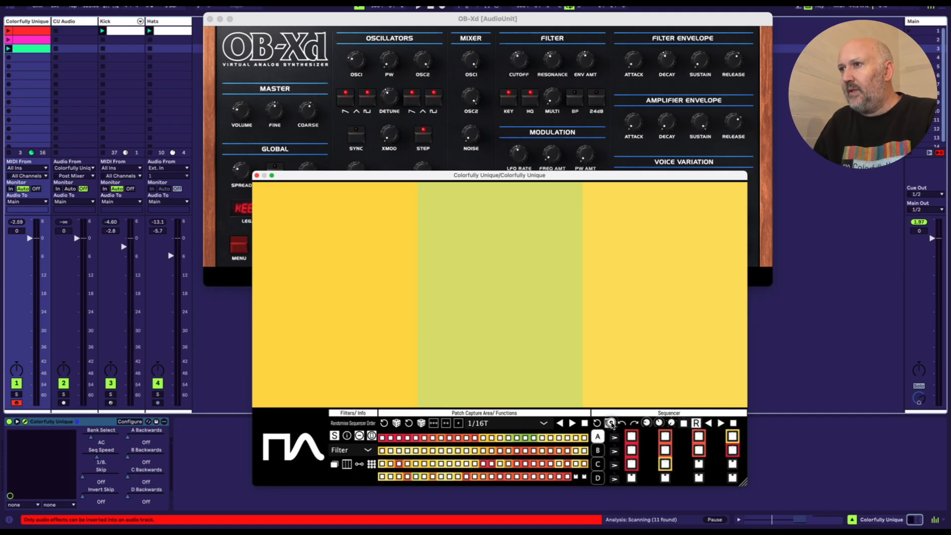
Step: View sequencer banks C and D, start playback, and return to bank A
left_click(598, 464)
left_click(598, 478)
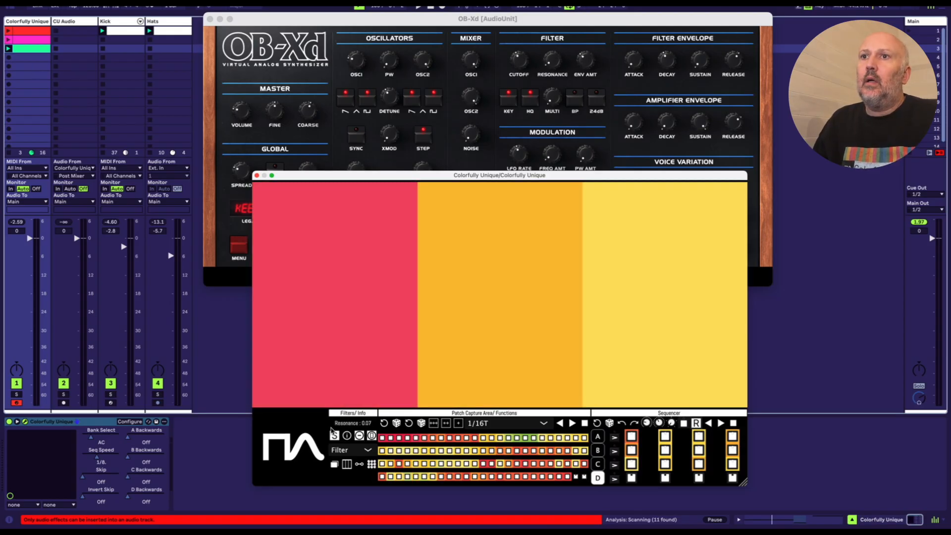
key("space")
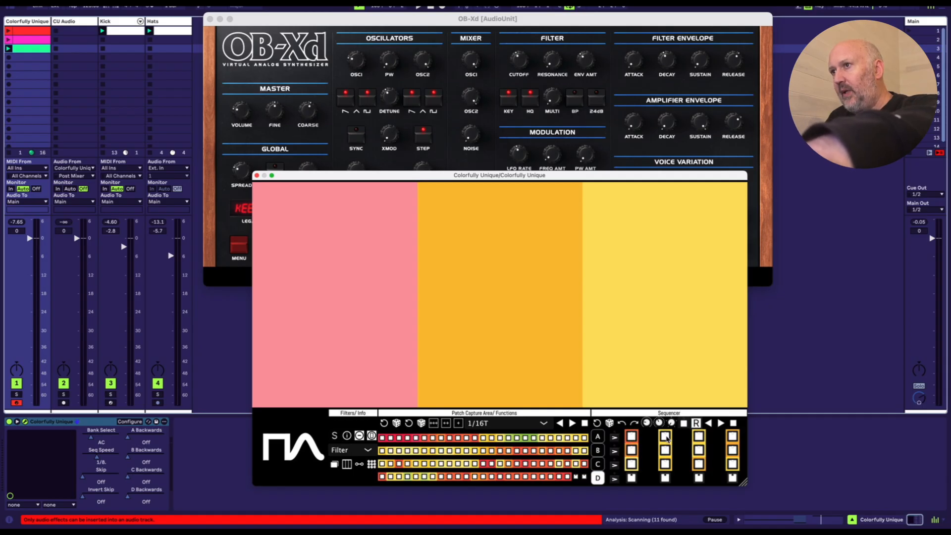
left_click(599, 437)
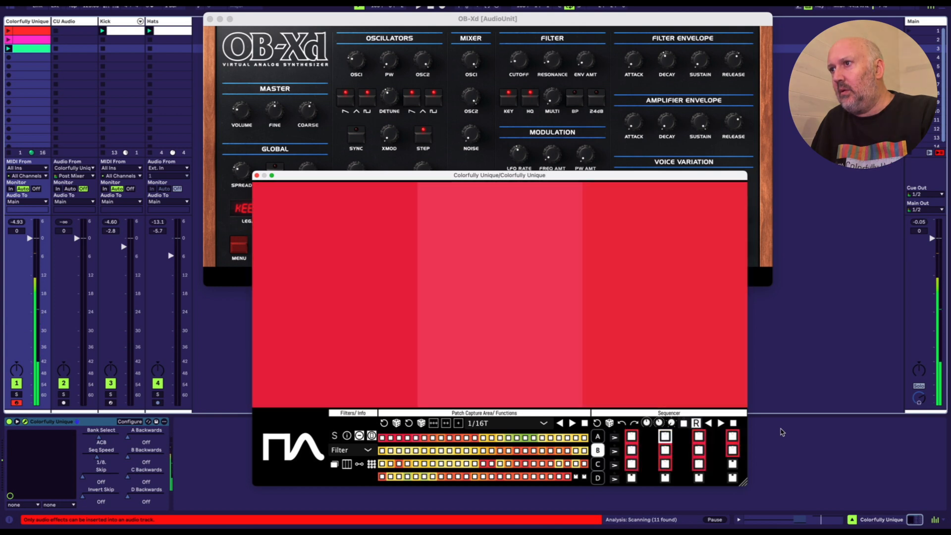
Step: Stop the sequencer, reset the patch capture grid, and restart playback
left_click(734, 423)
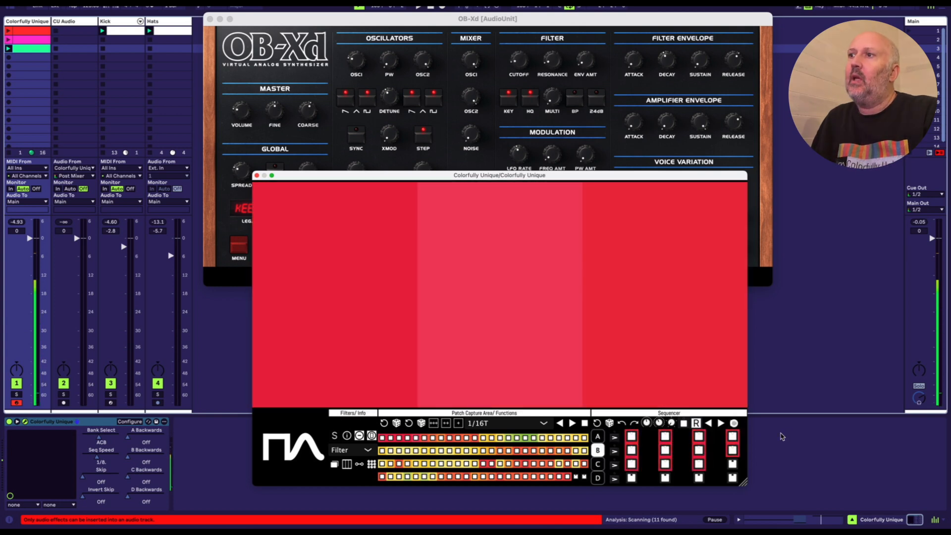
left_click(384, 423)
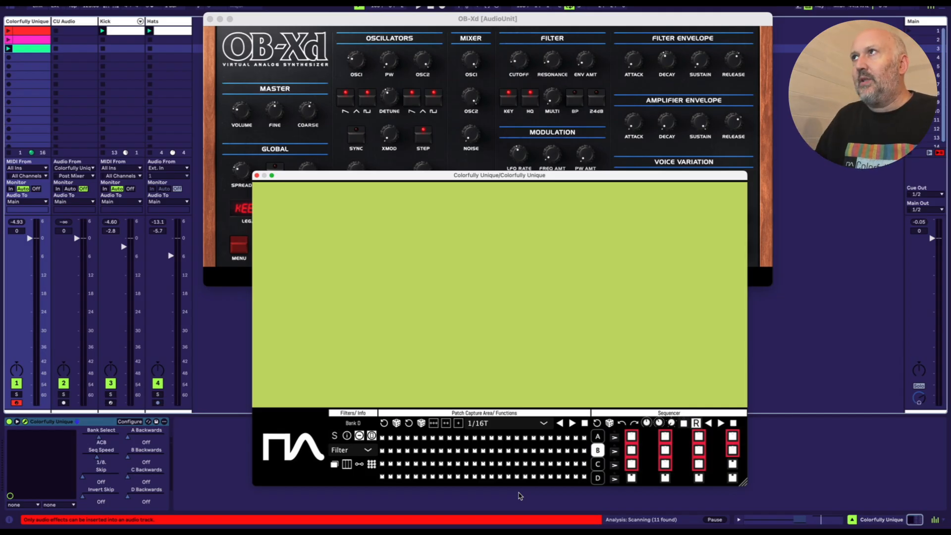
key("space")
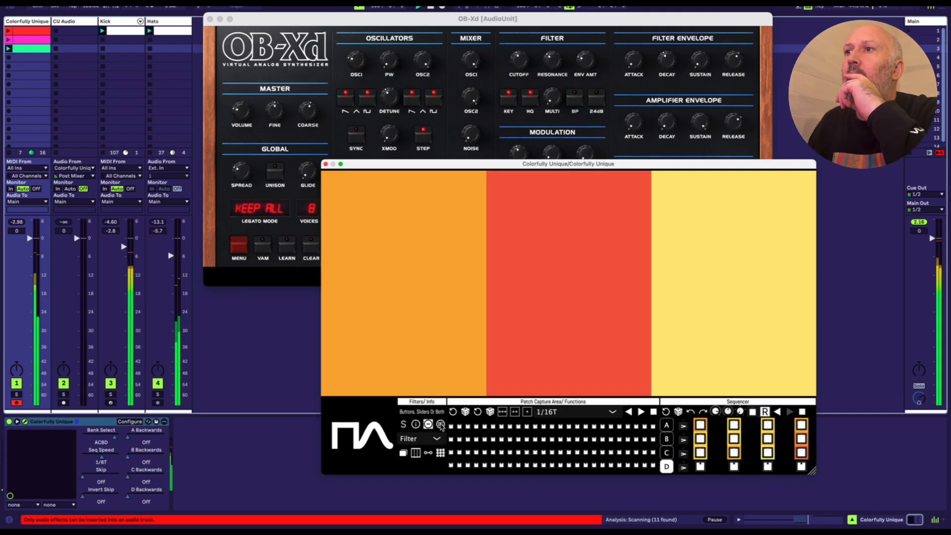
Step: Change the plugin's colour theme to Northern Lights, Rainbow Sorbet and Zkittles in turn during playback
left_click_drag(729, 164, 683, 168)
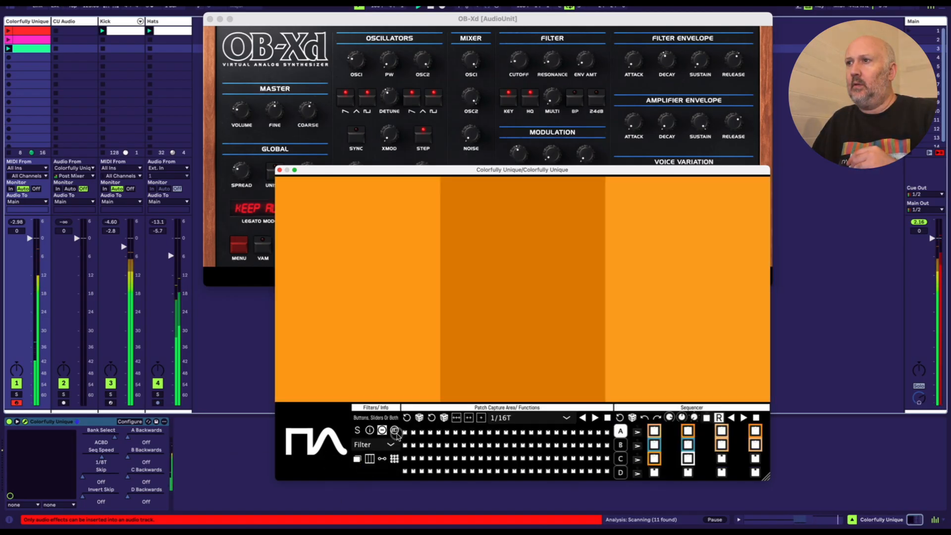
left_click(379, 472)
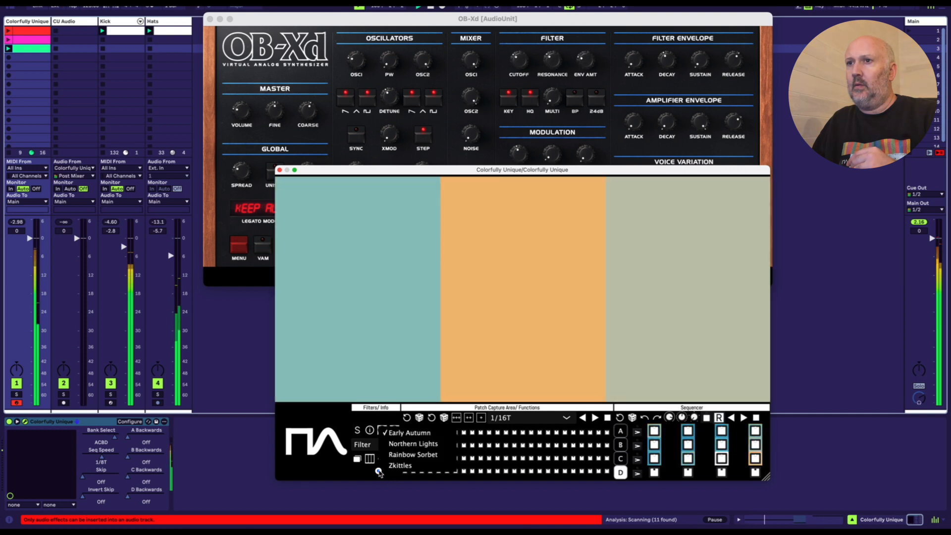
left_click(398, 445)
left_click(384, 472)
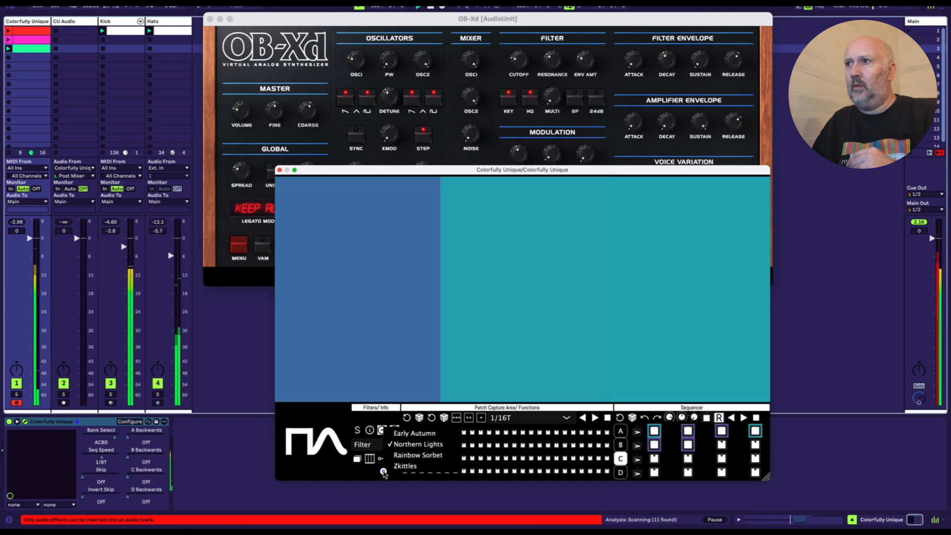
left_click(417, 455)
left_click(381, 470)
left_click(390, 464)
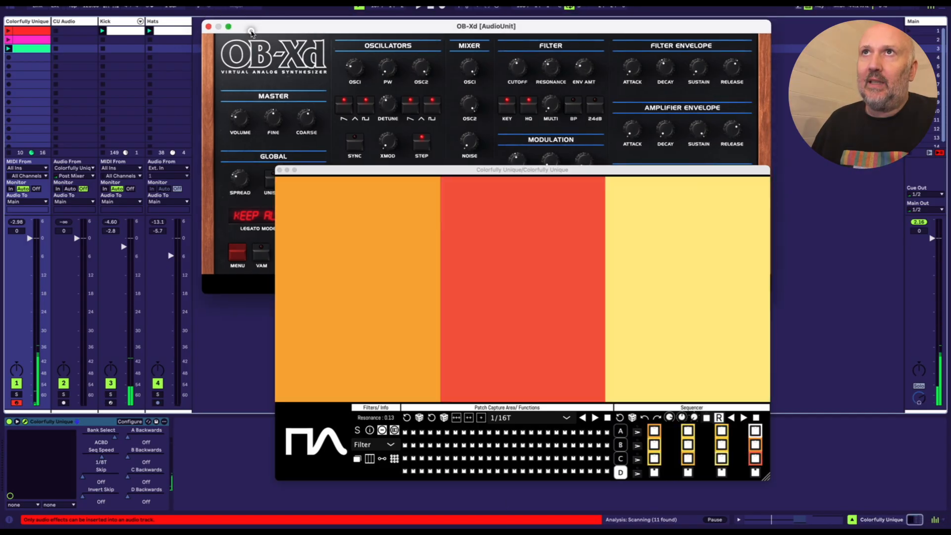
Step: Switch to the Arrangement view and start recording the session performance into the timeline
left_click_drag(253, 18, 247, 97)
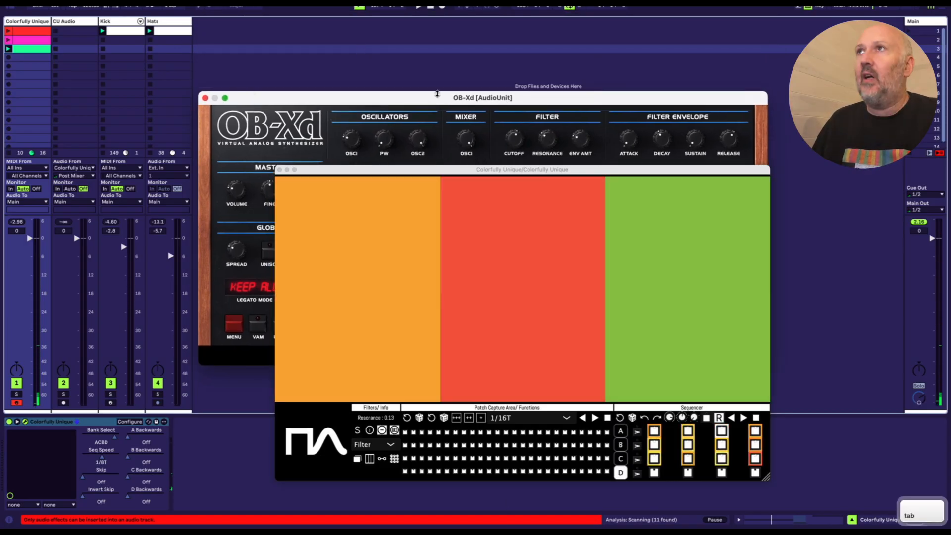
key("Tab")
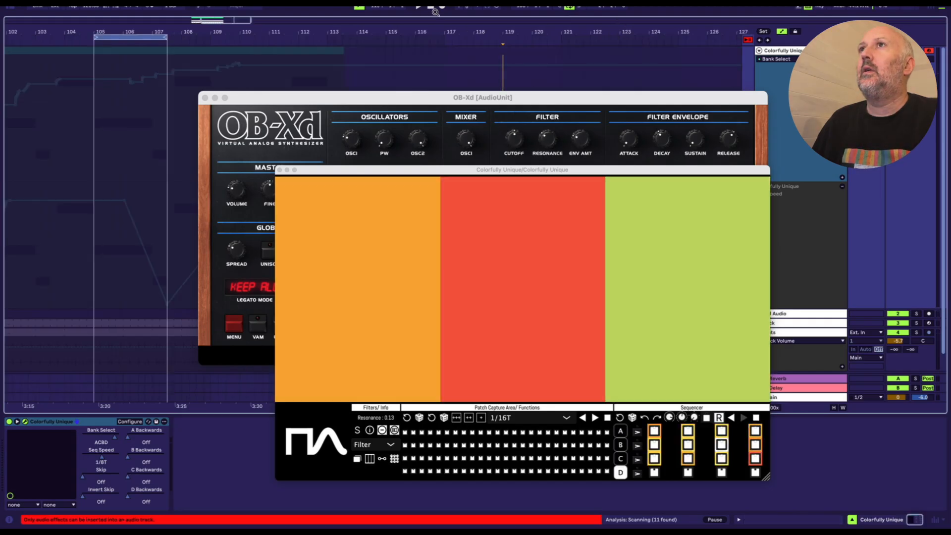
left_click(441, 6)
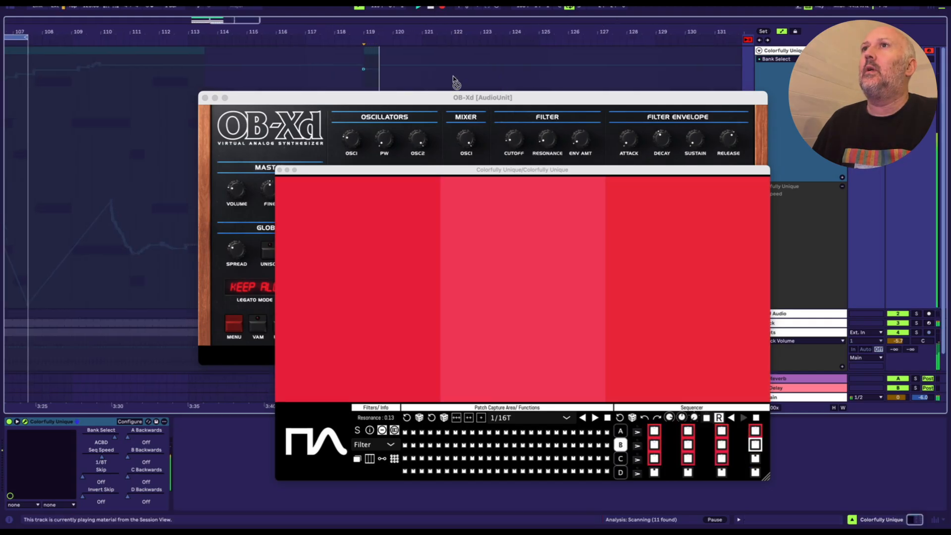
Step: Rearrange the OB-Xd and Colorfully Unique windows to uncover the recorded lanes, and stop the recording
left_click_drag(445, 97, 403, 265)
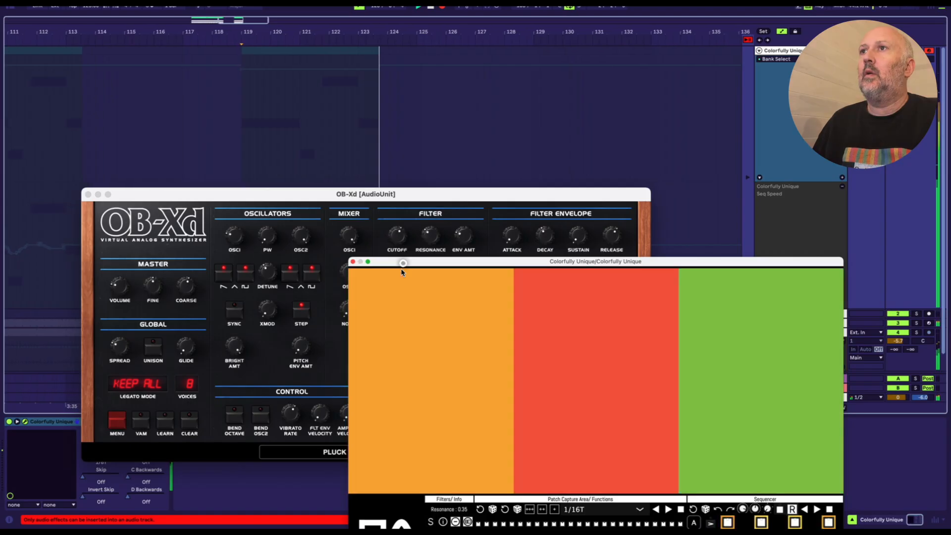
left_click_drag(444, 197, 449, 121)
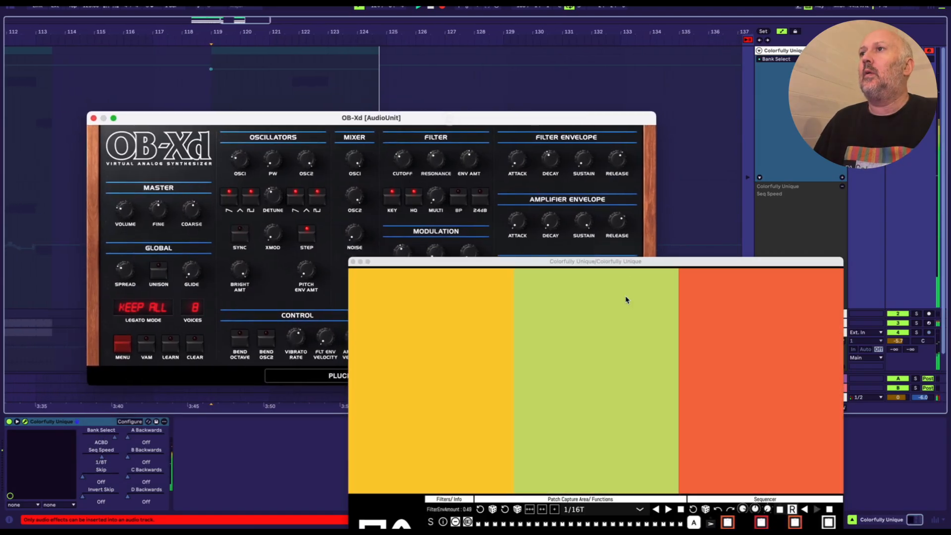
left_click_drag(632, 263, 636, 185)
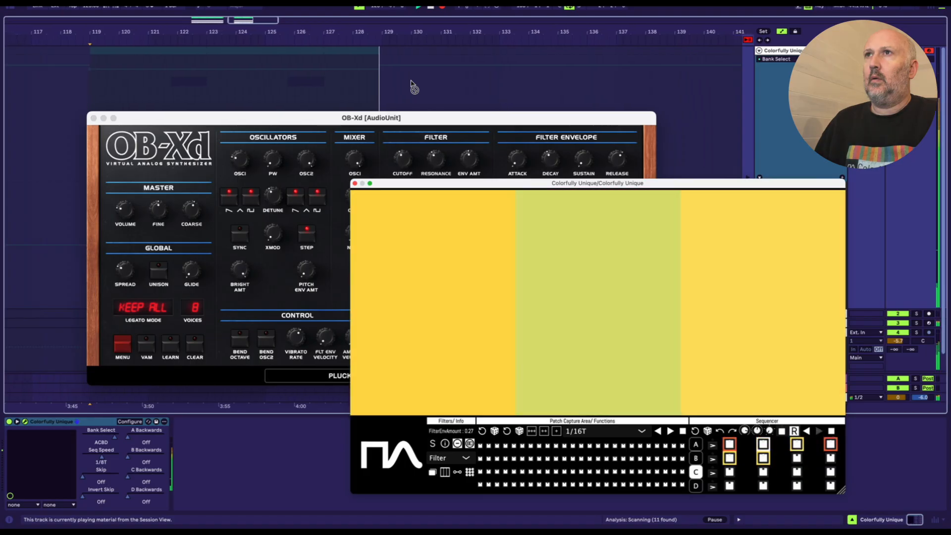
key("space")
left_click_drag(390, 122, 418, 193)
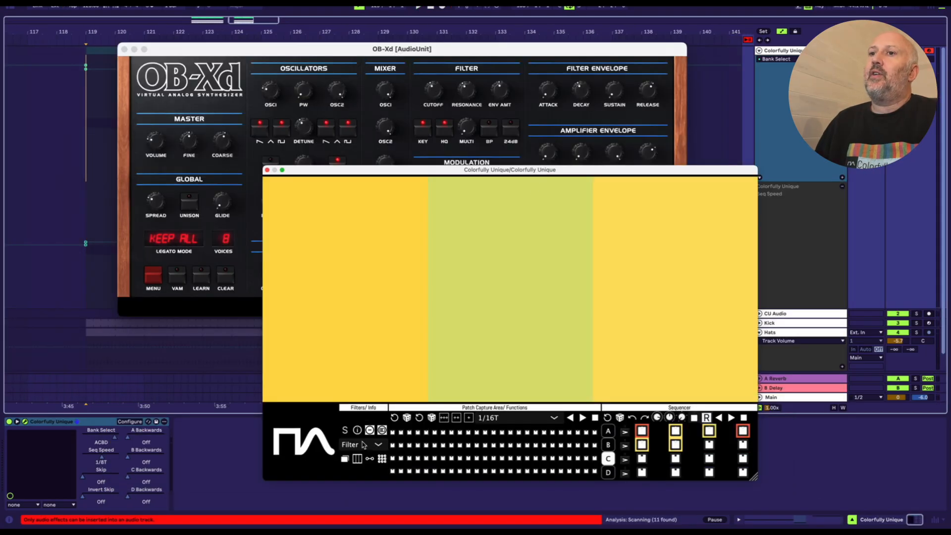
Step: Switch the plugin's parameter filter from Filter to Demo
left_click(362, 444)
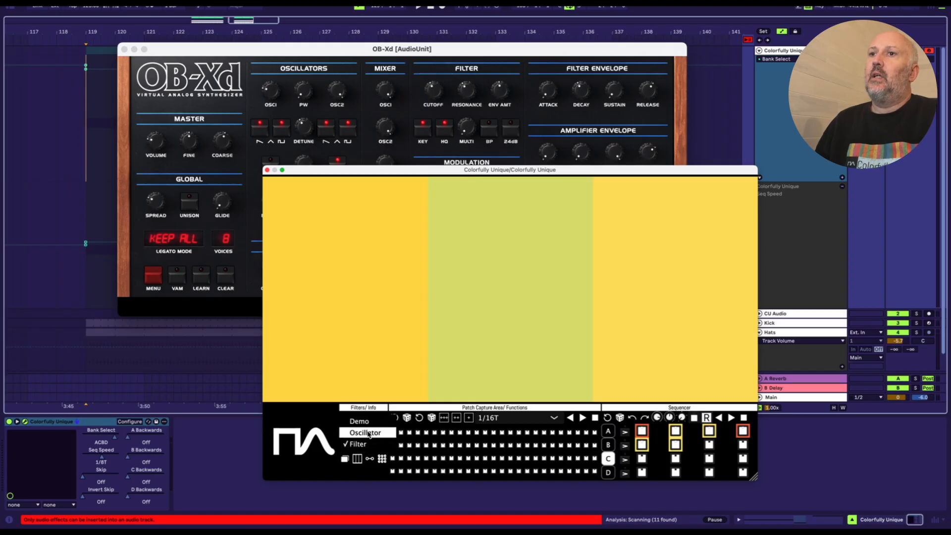
left_click(362, 419)
left_click(369, 427)
Step: Return to the Session view and reposition the plugin window over OB-Xd so its controls are fully accessible
left_click_drag(565, 174, 541, 302)
left_click_drag(416, 52, 484, 20)
left_click(456, 93)
key("Tab")
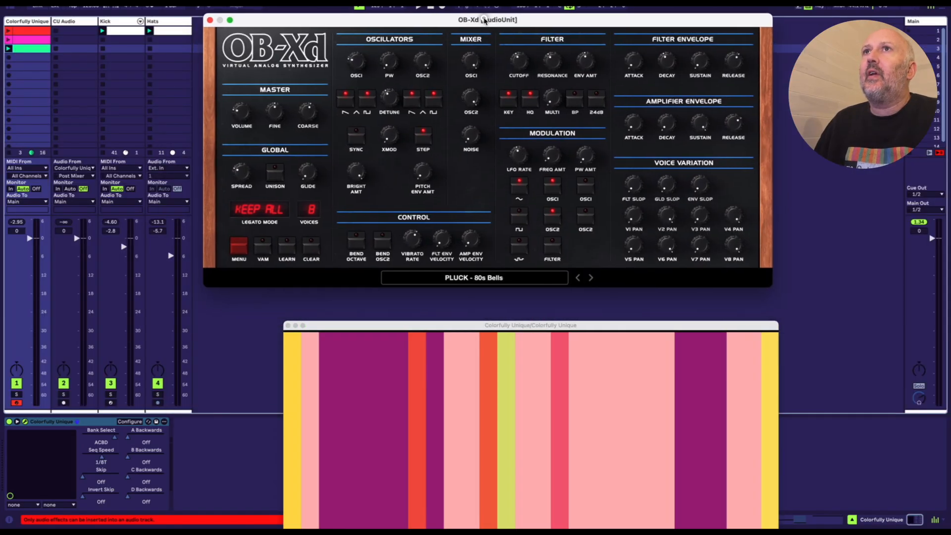
left_click(481, 293)
left_click_drag(482, 318, 450, 203)
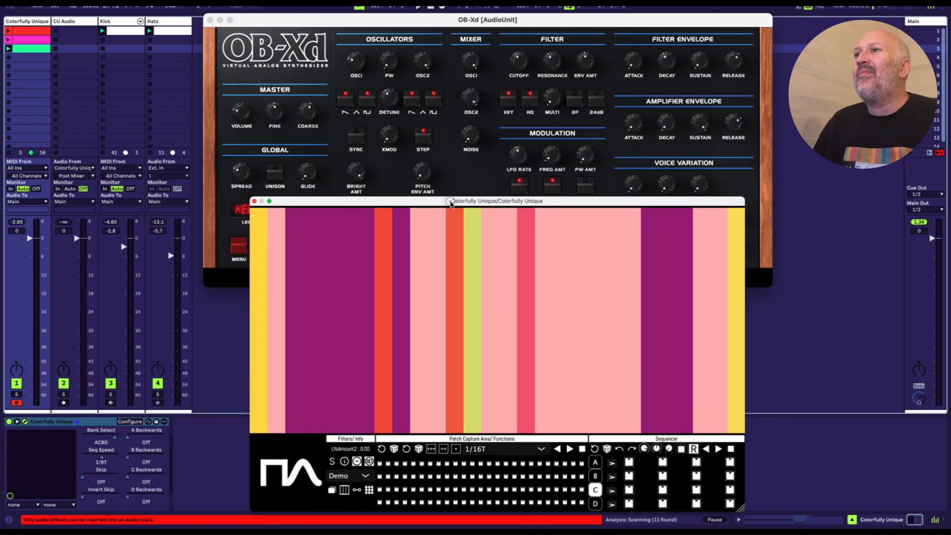
Step: Preview the Rainbow Sorbet and Early Autumn colour themes, and apply Northern Lights to the Demo parameters
left_click(363, 502)
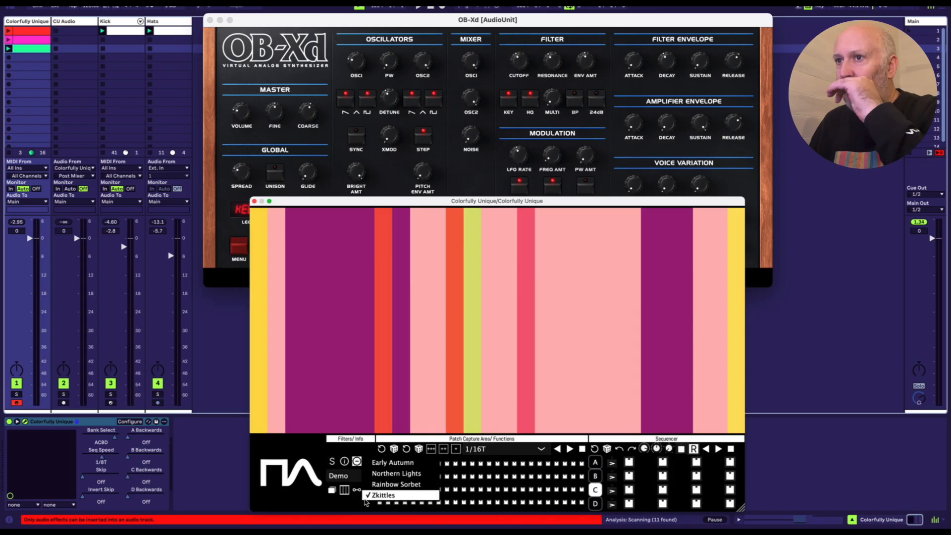
left_click(391, 485)
left_click(364, 502)
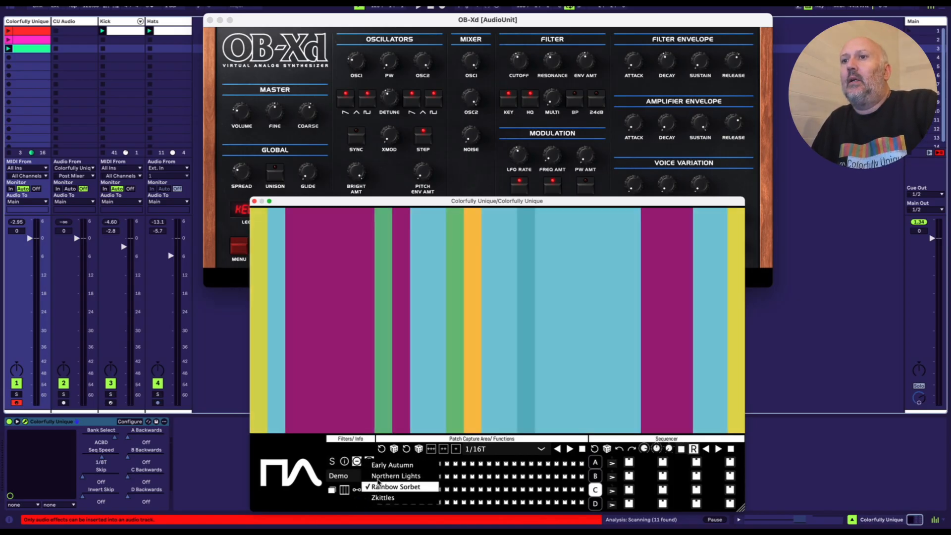
left_click(378, 478)
left_click(352, 510)
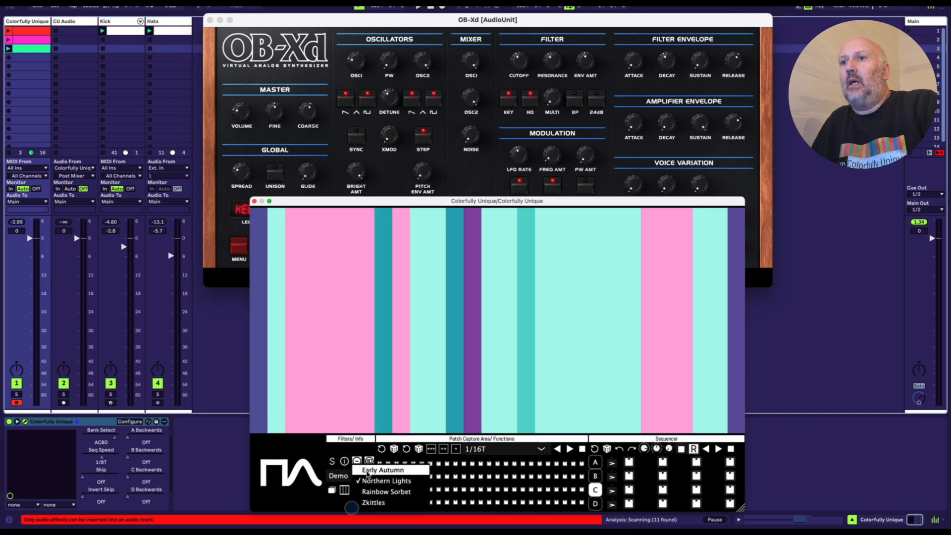
left_click(367, 473)
Step: Start playback and sweep across the colour bars to vary the OB-Xd parameters, capturing patches into the grid's first row
key("space")
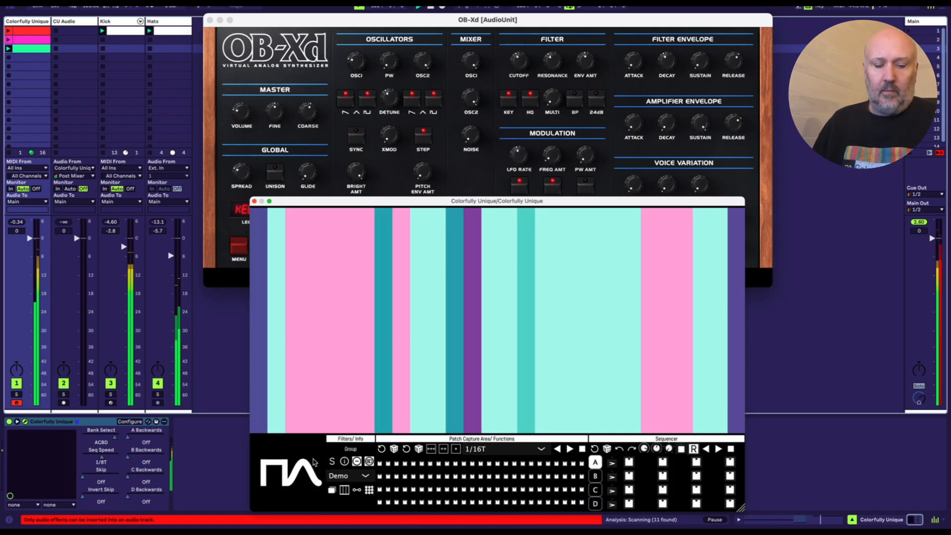
mouse_move(314, 384)
left_mouse_down()
mouse_move(334, 357)
mouse_move(390, 338)
mouse_move(416, 313)
left_mouse_up()
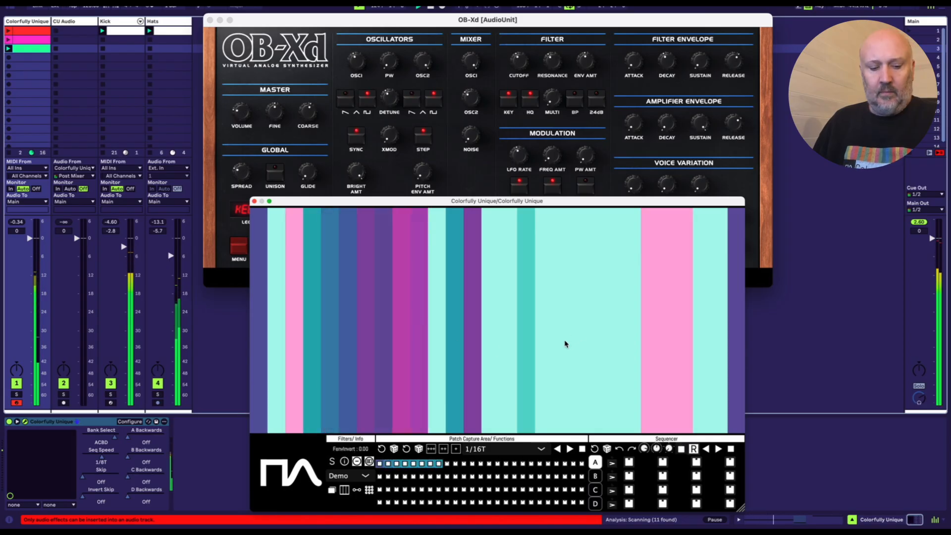
mouse_move(565, 344)
left_mouse_down()
mouse_move(584, 336)
mouse_move(677, 388)
mouse_move(720, 361)
left_mouse_up()
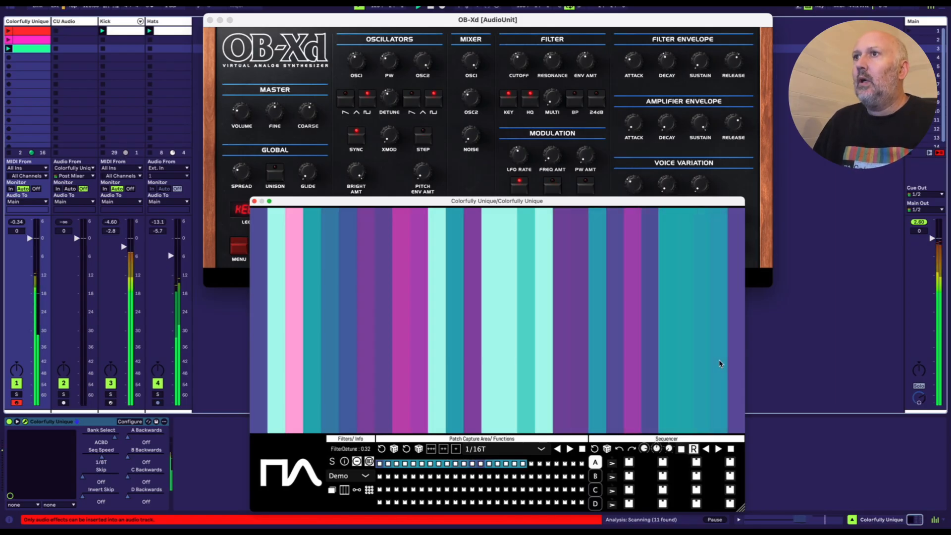
Step: Fill sequencer bank A's first eleven steps from captured patches such as 4, 12, 7 and 2
left_click(432, 372)
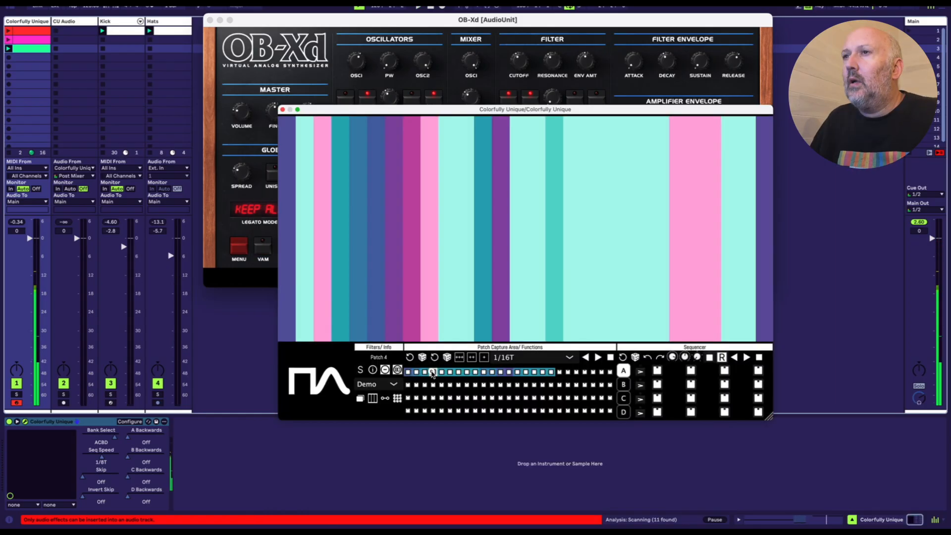
left_click(499, 373)
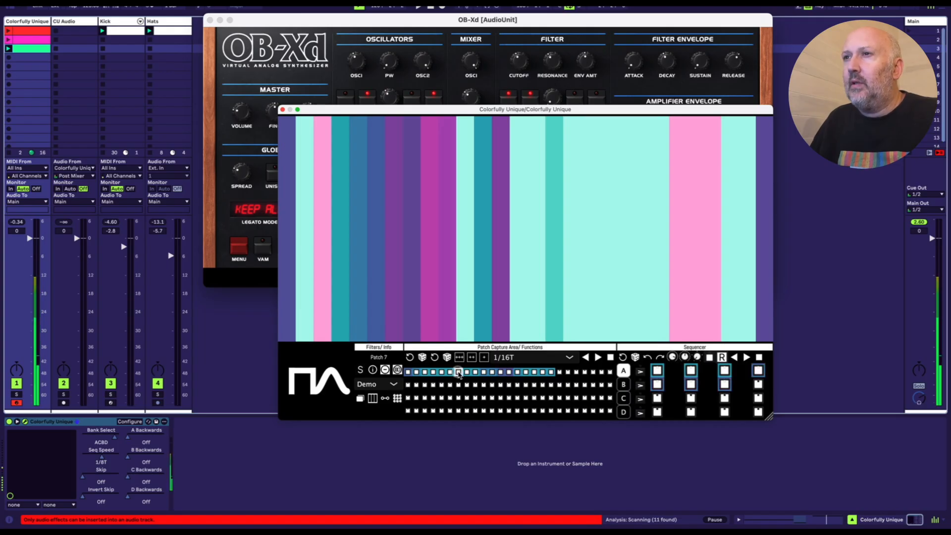
left_click(417, 372)
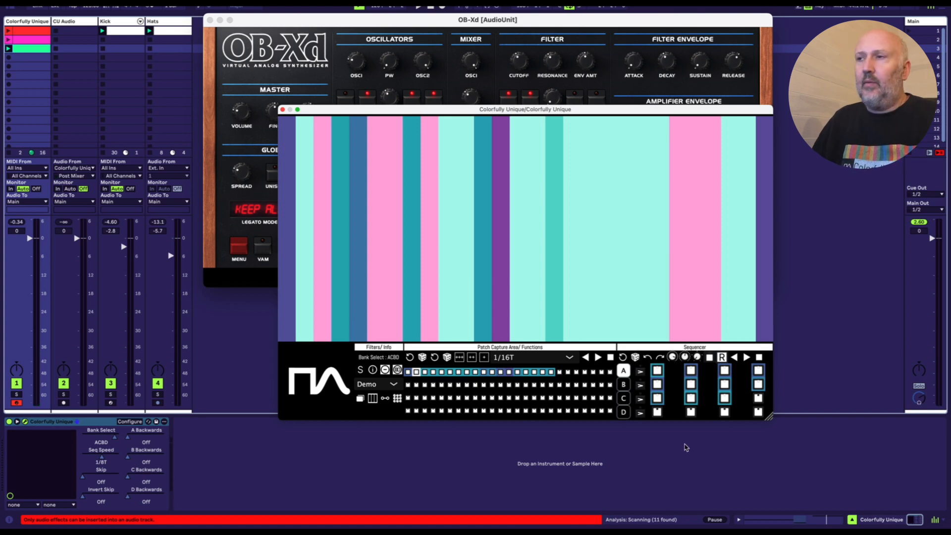
Step: Reposition the plugin window lower over OB-Xd, turn on Invert Skip and play the sequencer forwards
left_click_drag(589, 110, 577, 171)
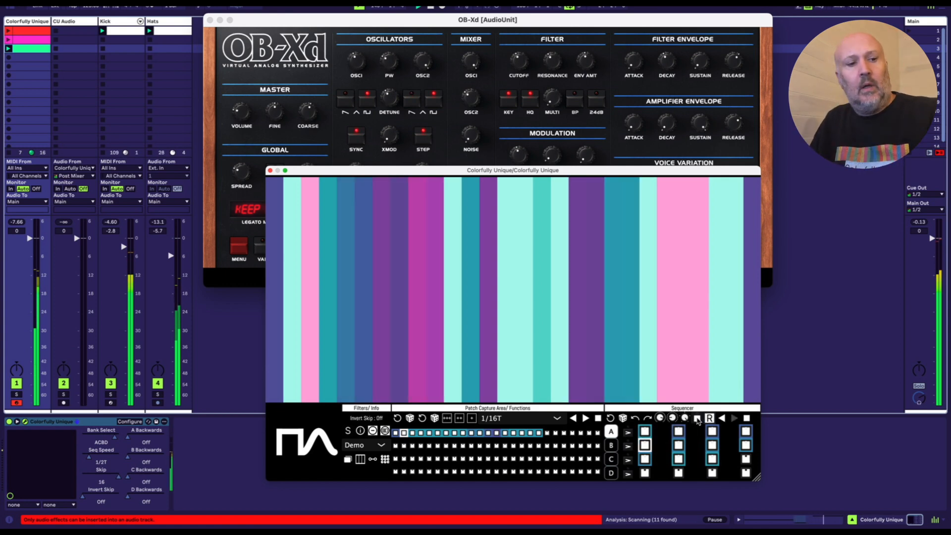
left_click(697, 419)
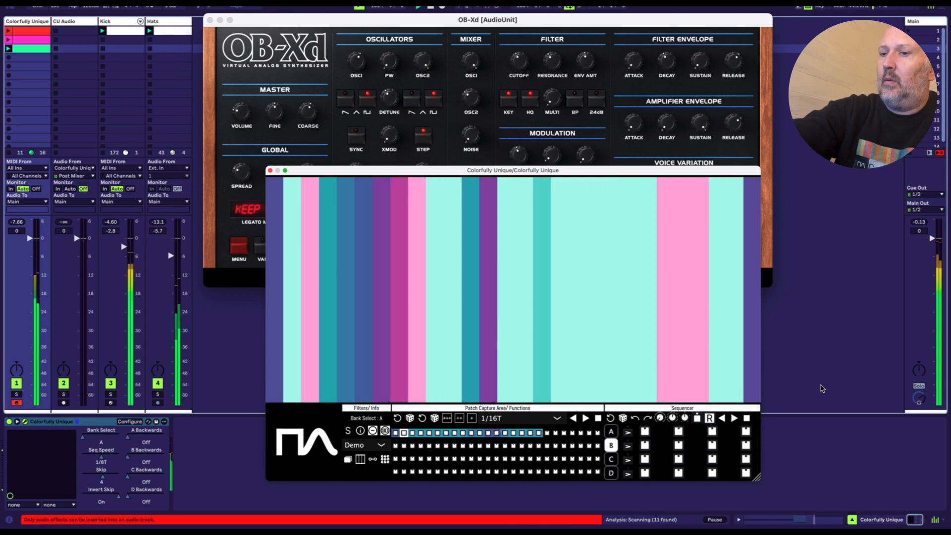
left_click(734, 420)
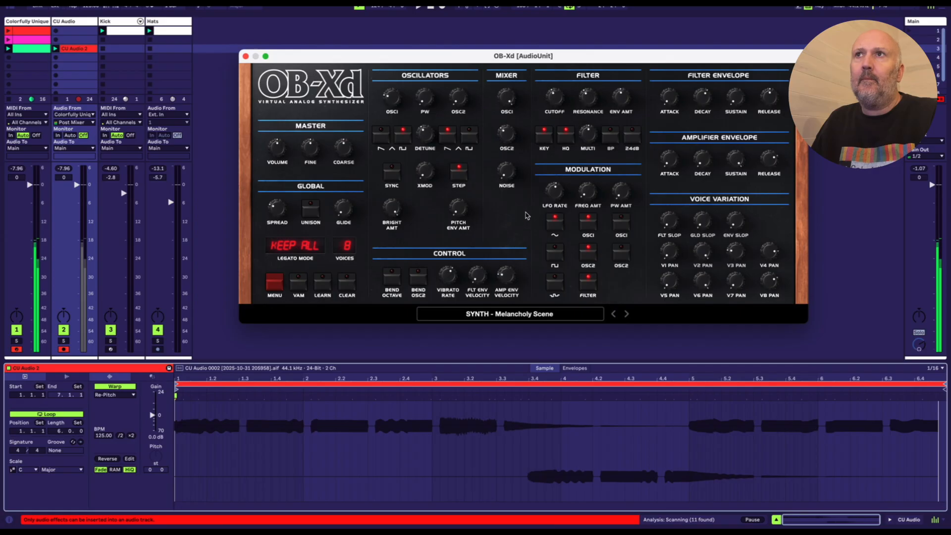
Step: Select the Colorfully Unique track and load the favourite preset Midnight Moon in Twin 3
left_click(32, 25)
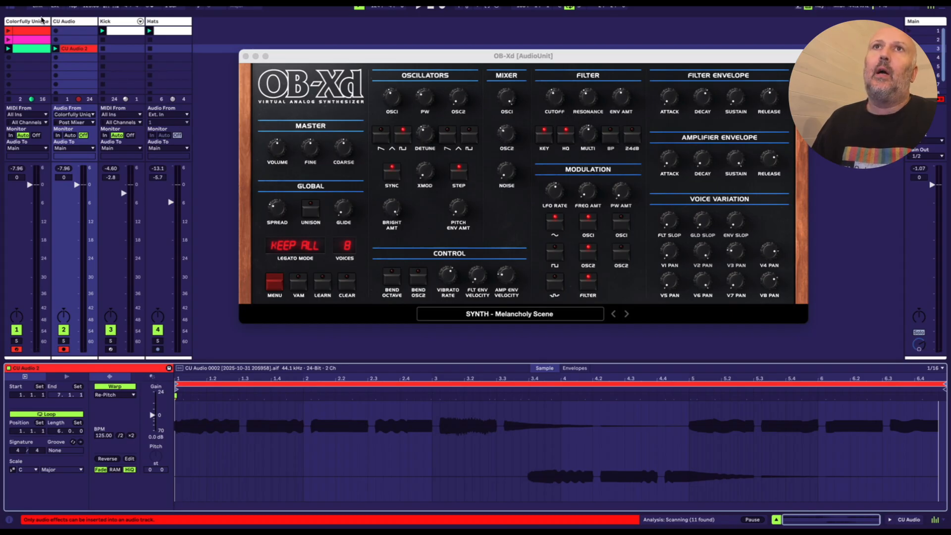
left_click(42, 21)
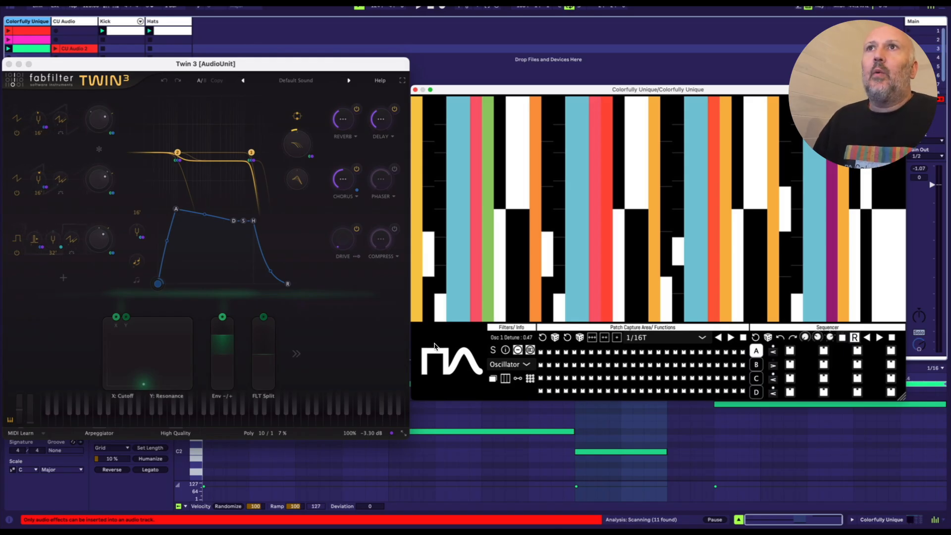
left_click(307, 80)
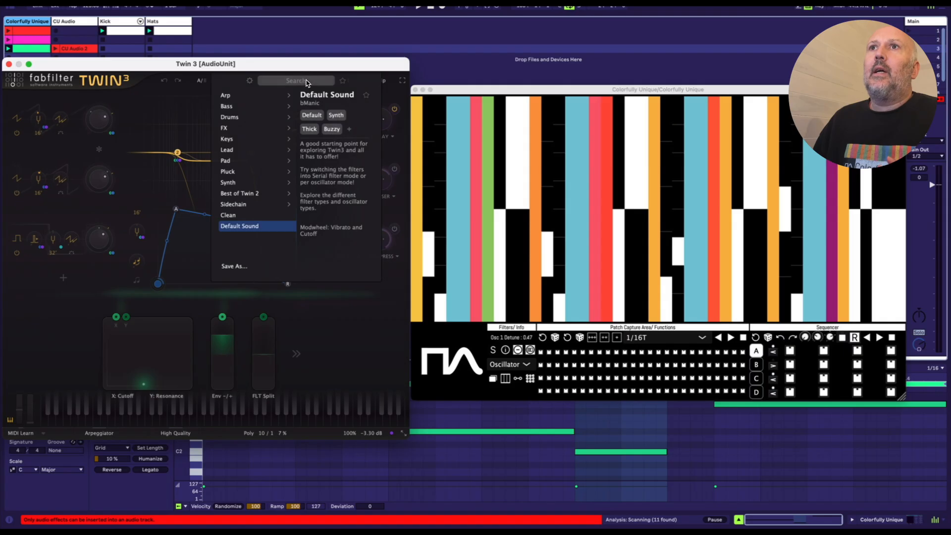
mouse_move(280, 160)
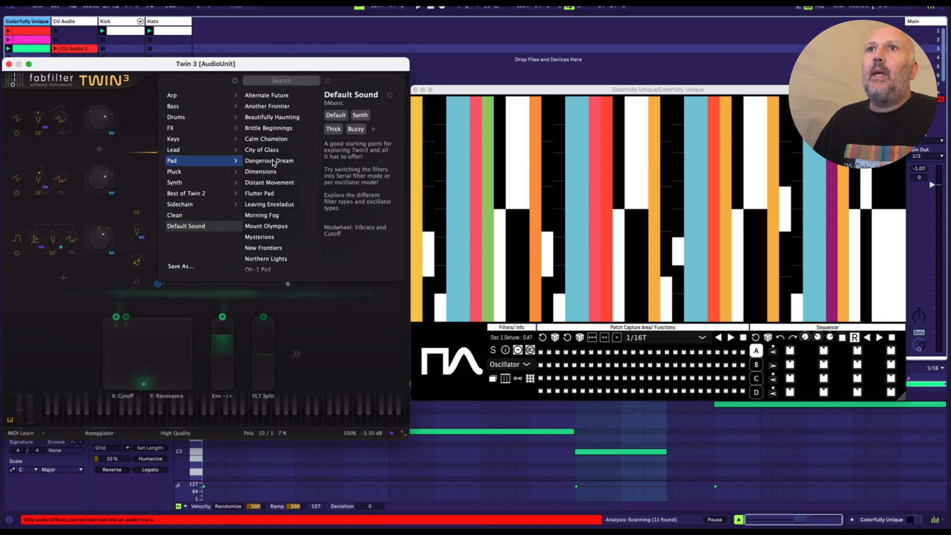
mouse_move(223, 151)
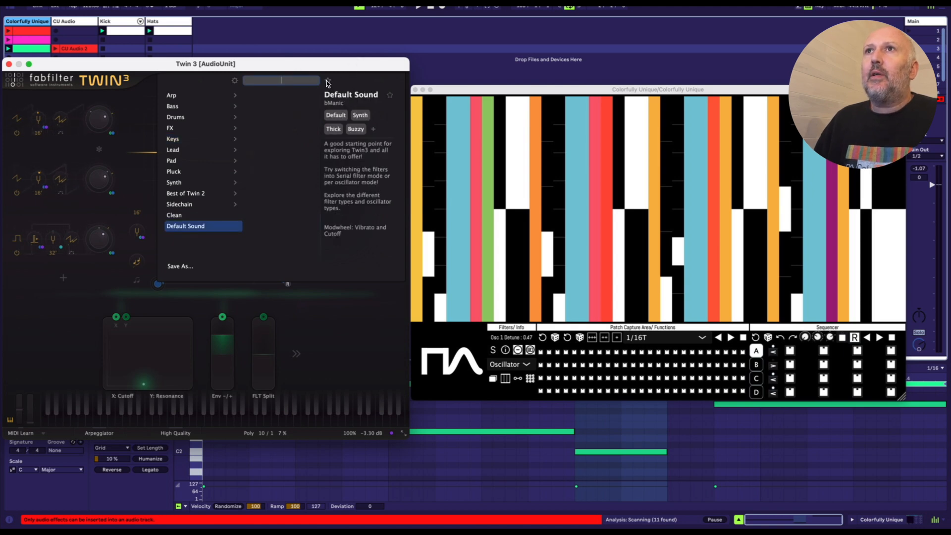
left_click(327, 81)
left_click(266, 95)
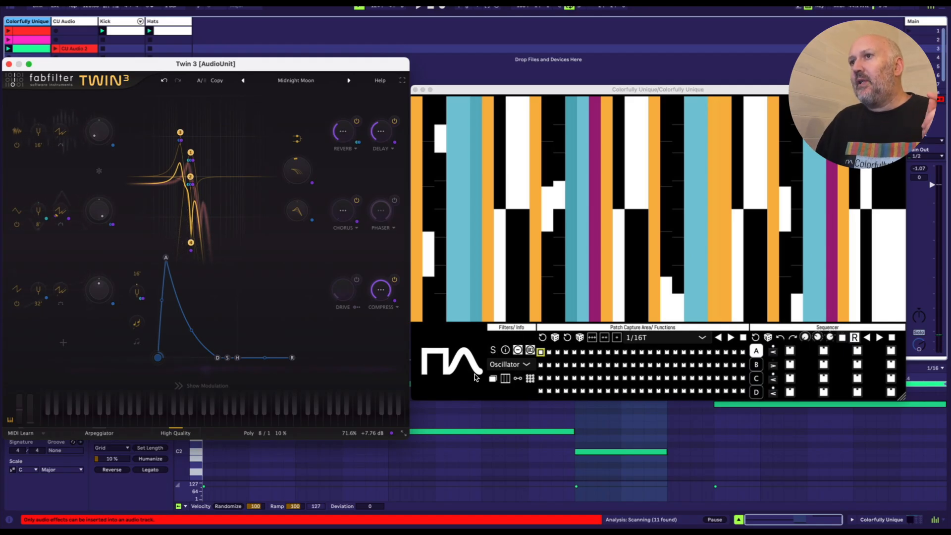
Step: Preview the Filter parameter group for Twin 3 and return to the Oscillator group
left_click(514, 367)
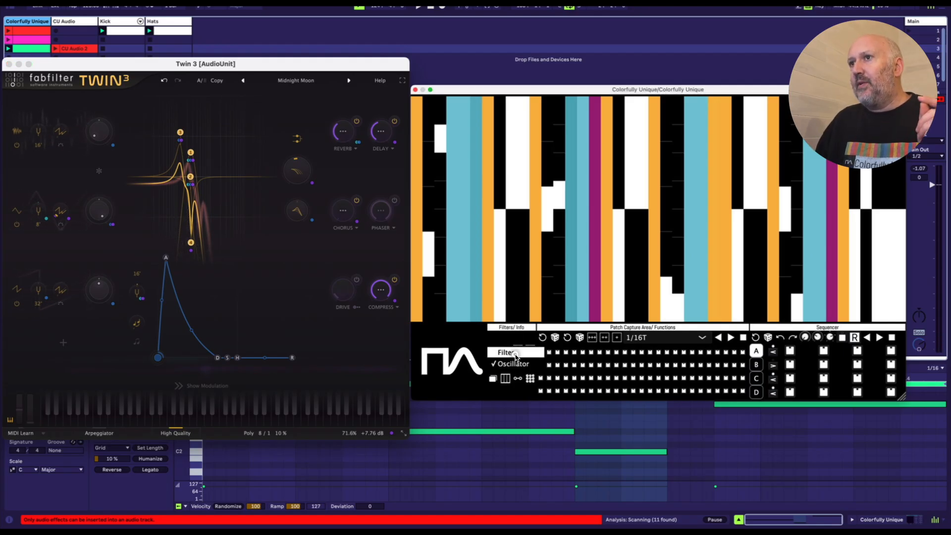
left_click(515, 352)
left_click(516, 351)
left_click(518, 368)
left_click(516, 376)
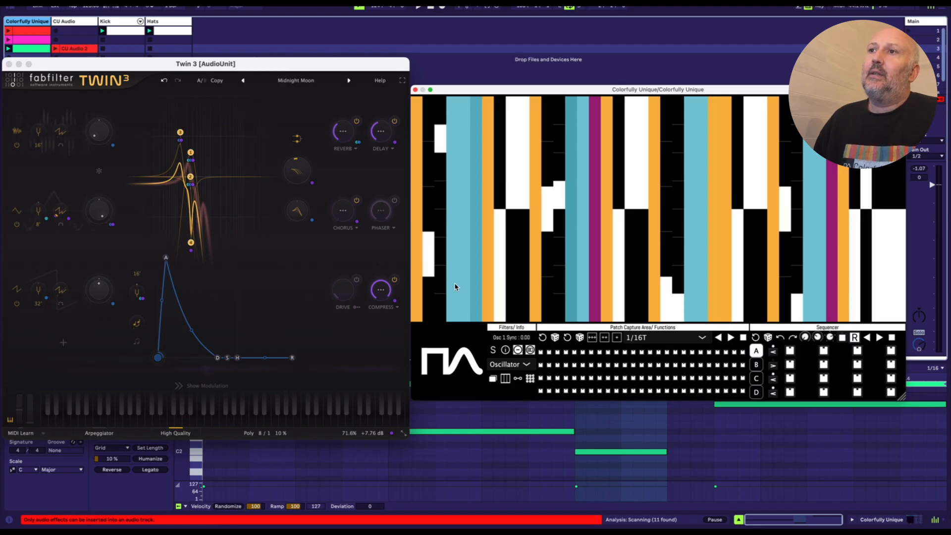
Step: Raise the Osc 1 Sync and Osc 1 Pulse Width bars slightly, and reset the patch capture grid
mouse_move(454, 284)
left_mouse_down()
mouse_move(456, 231)
mouse_move(452, 265)
mouse_move(451, 257)
left_mouse_up()
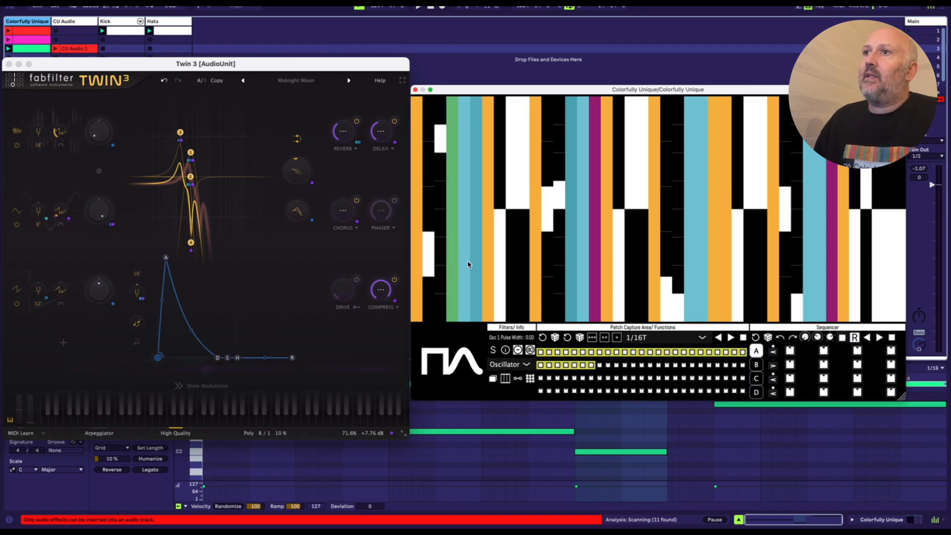
left_click_drag(469, 264, 465, 254)
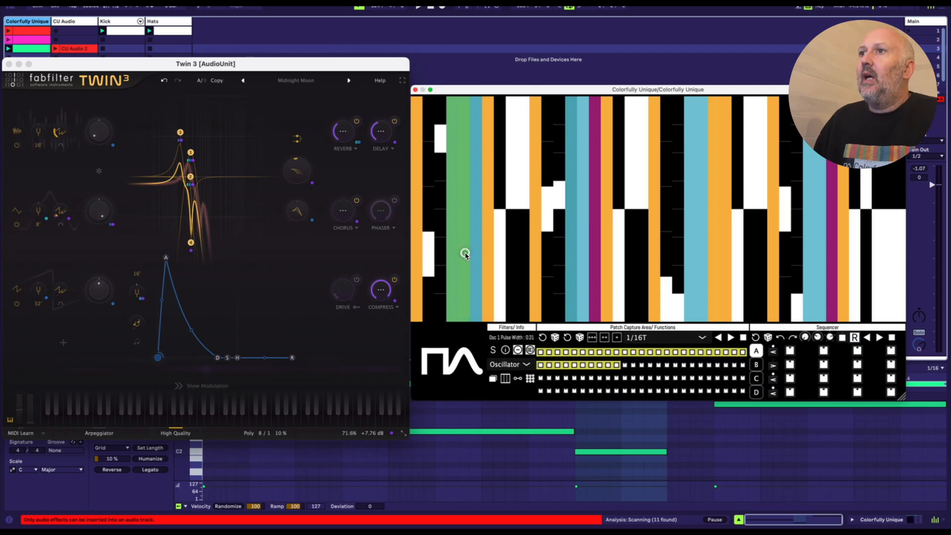
left_click(540, 339)
Step: Compare the parameter filter toggles and the value lines on the Oscillator colour bars
left_click(530, 349)
left_click(531, 349)
left_click(531, 349)
left_click(530, 349)
left_click(530, 349)
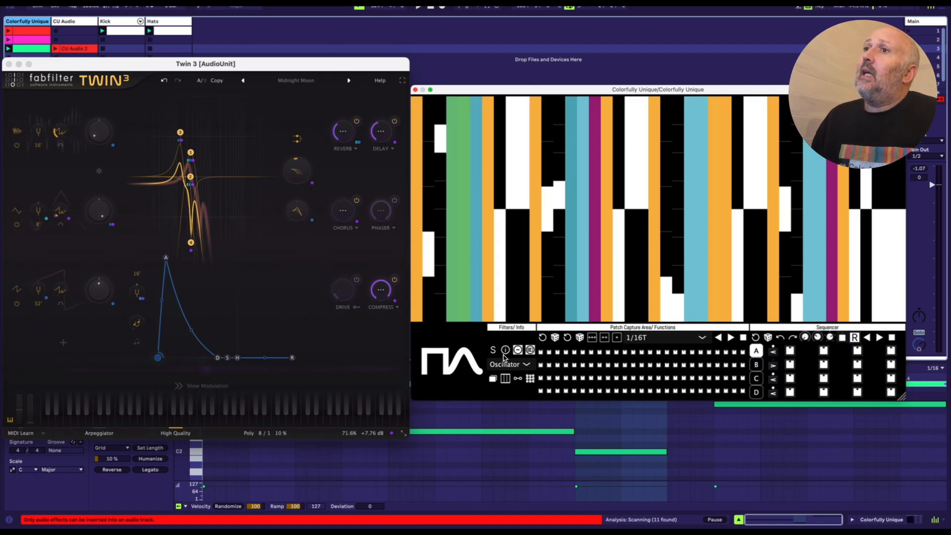
left_click(493, 350)
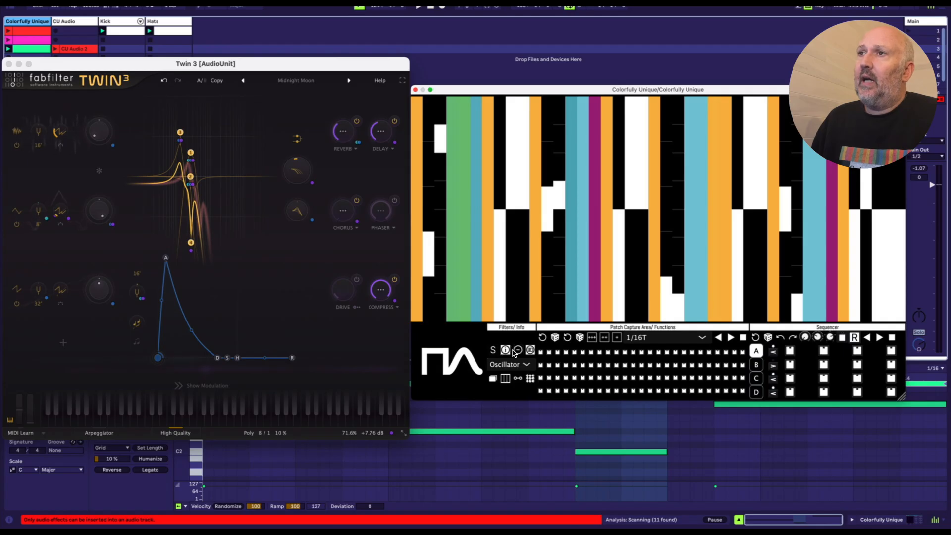
left_click(518, 350)
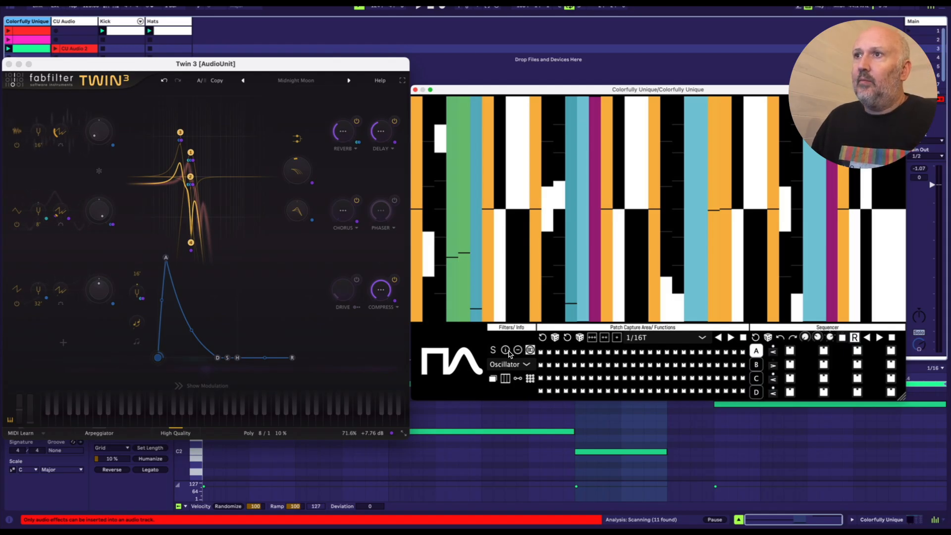
left_click(518, 350)
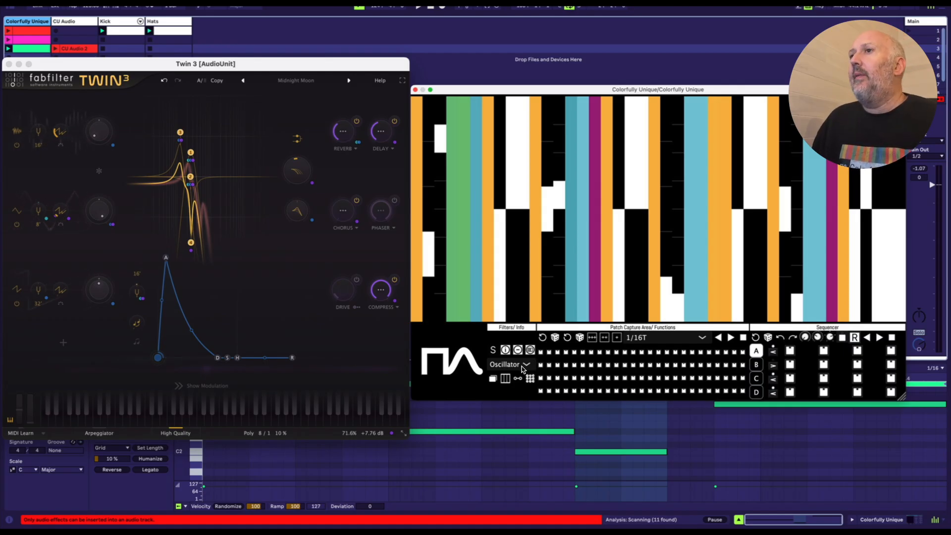
left_click(524, 366)
left_click(523, 367)
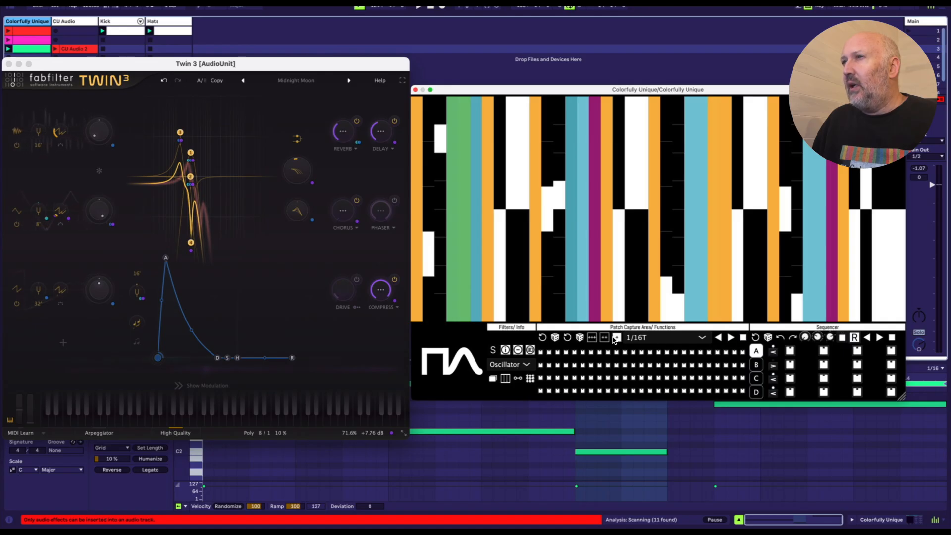
Step: Try randomising the order of the Oscillator bars several times, and restore the original order
left_click(557, 339)
left_click(556, 339)
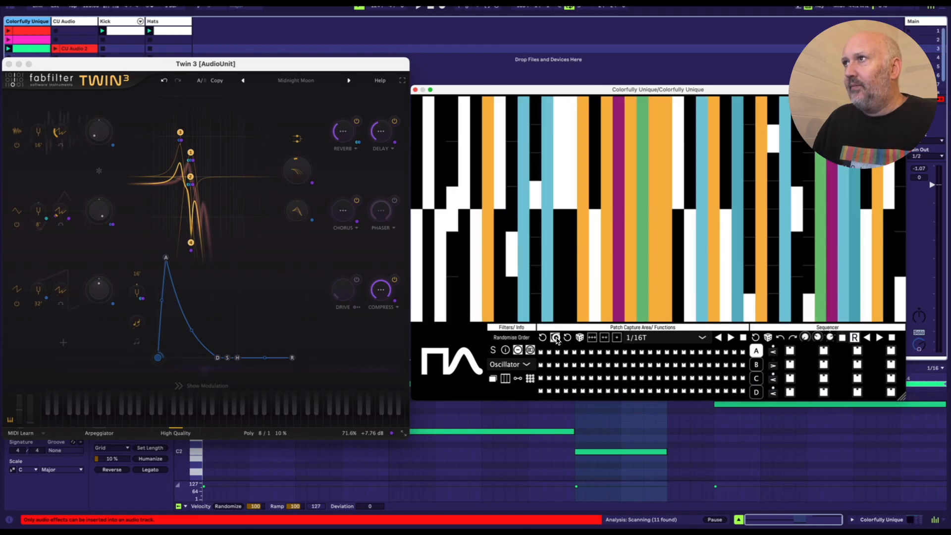
left_click(557, 339)
left_click(556, 339)
left_click(557, 340)
left_click(556, 339)
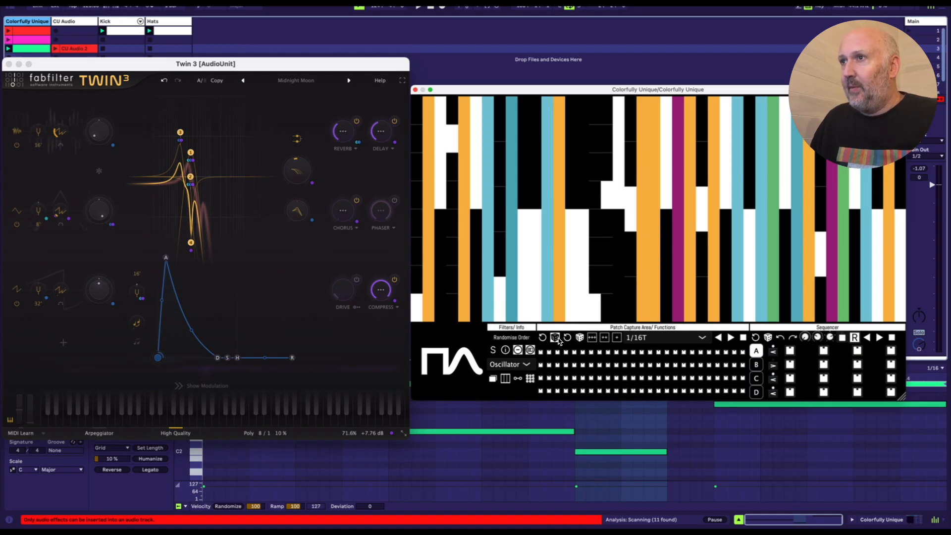
left_click(566, 338)
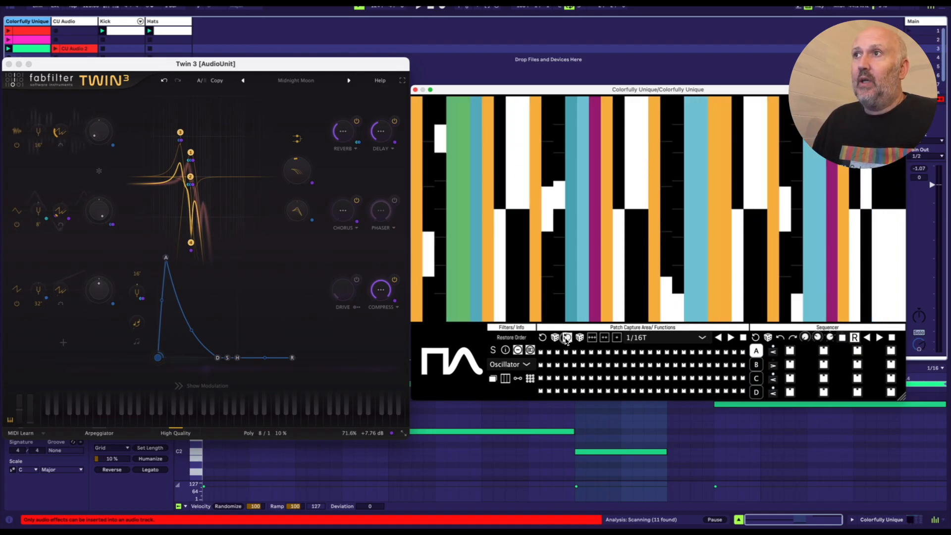
left_click(556, 338)
left_click(556, 338)
left_click(557, 338)
left_click(566, 338)
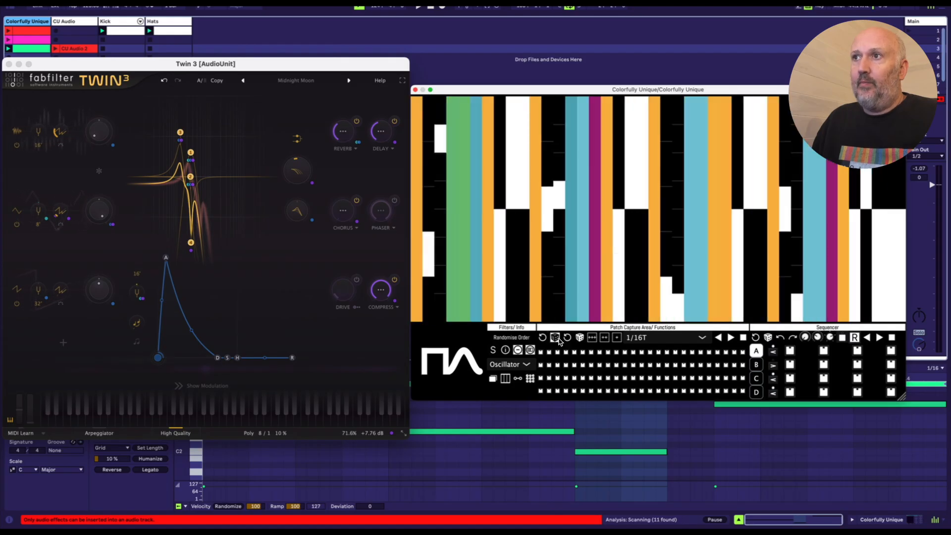
Step: Randomise the Oscillator bar order, and play the green clip while sweeping the bars to capture patches across the grid
left_click(556, 338)
left_click(557, 338)
left_click(556, 338)
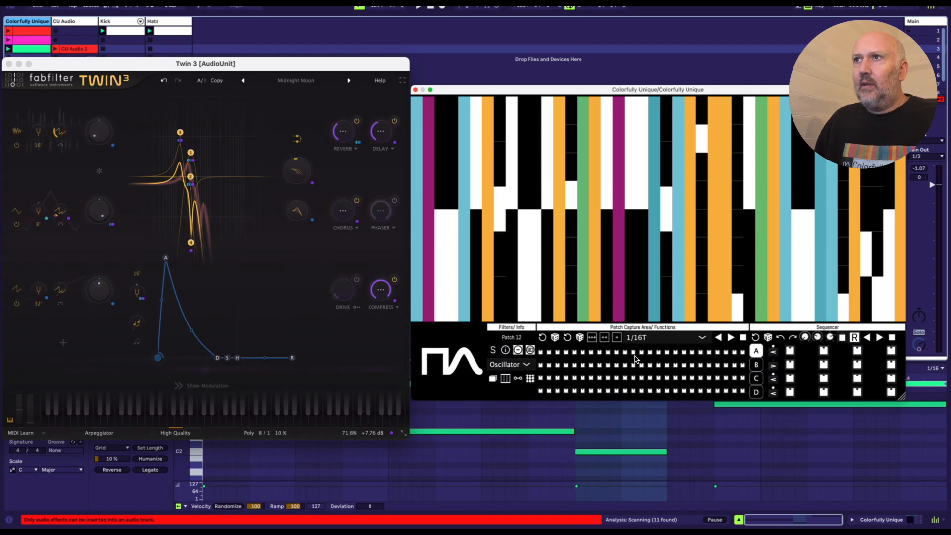
left_click(8, 49)
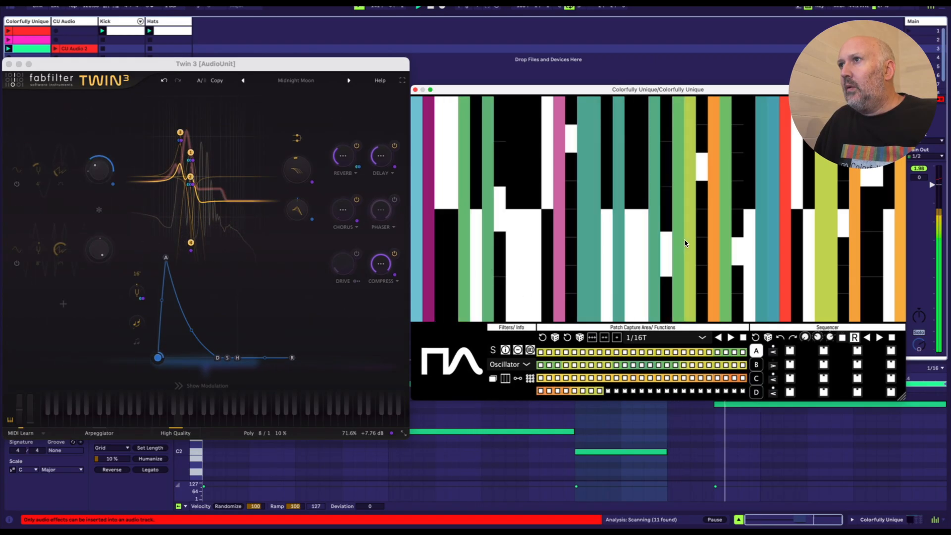
key("space")
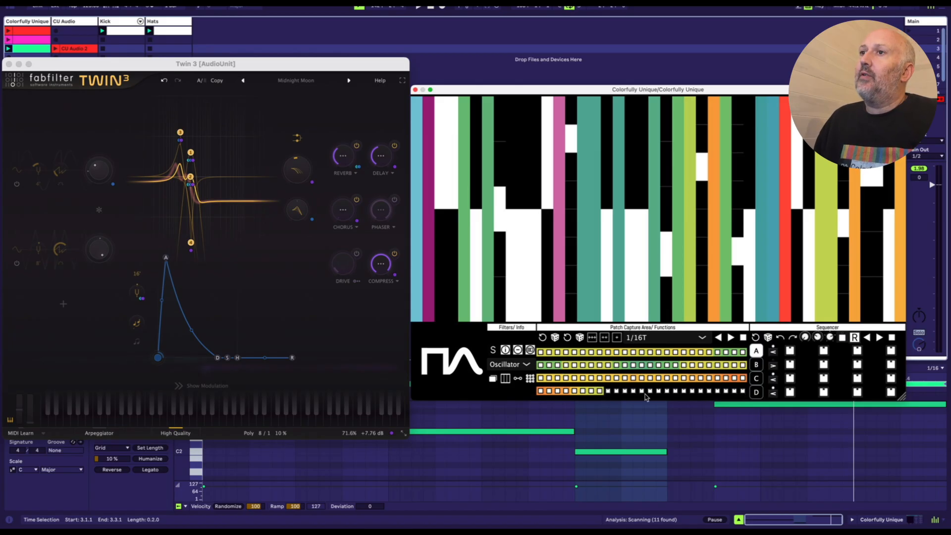
Step: Play the captured patches forwards, and place patches into five steps of sequencer bank A, eight of bank B and two of bank C
left_click(517, 351)
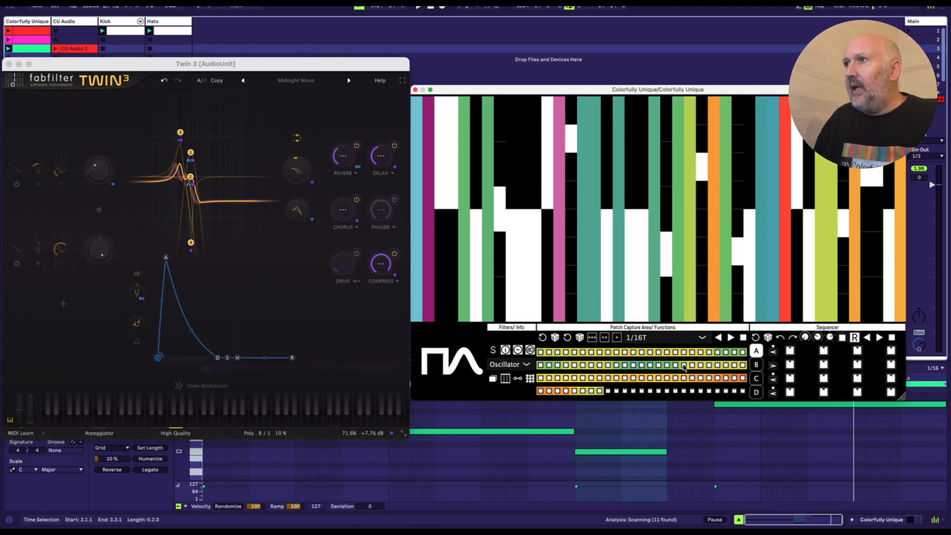
left_click(731, 338)
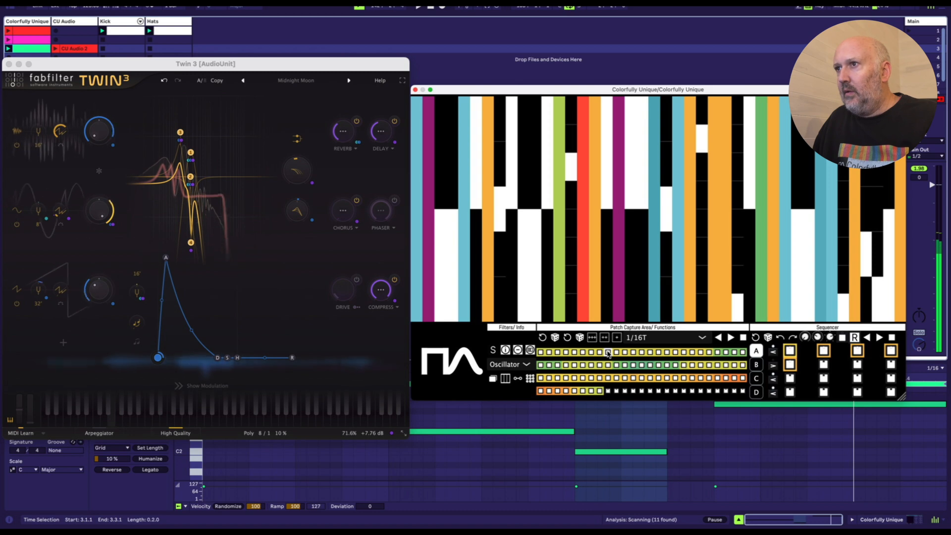
left_click(758, 365)
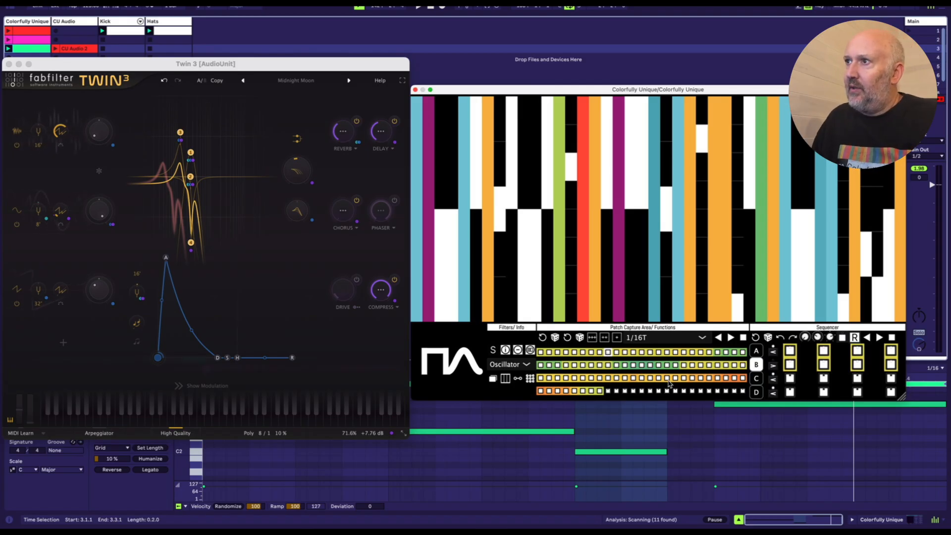
left_click(555, 391)
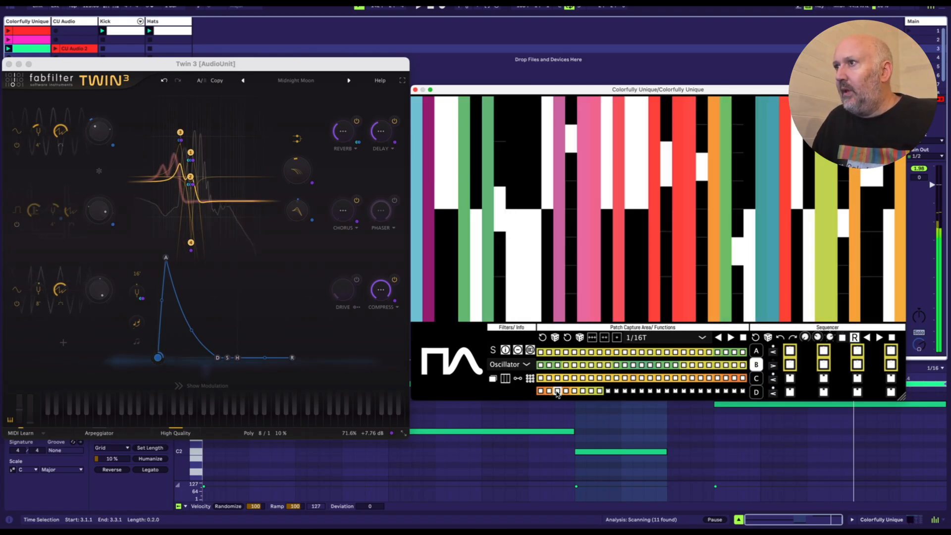
left_click(755, 378)
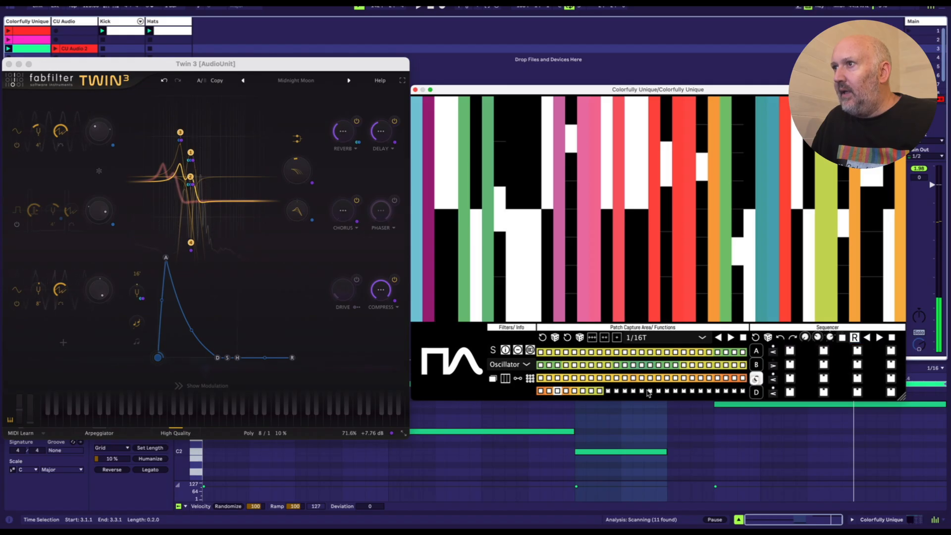
double_click(558, 392)
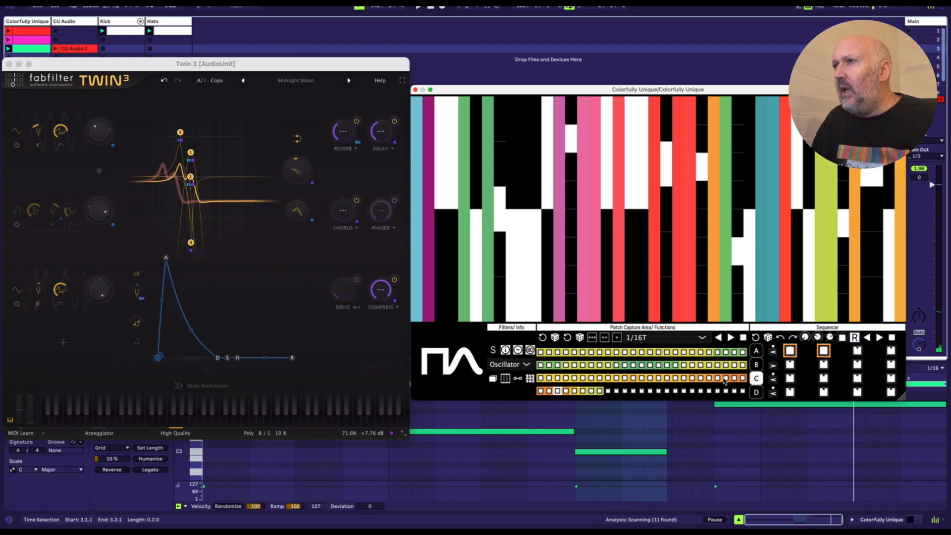
Step: Switch to sequencer bank D, and audition captured patches across the first two rows of the patch grid
left_click(756, 394)
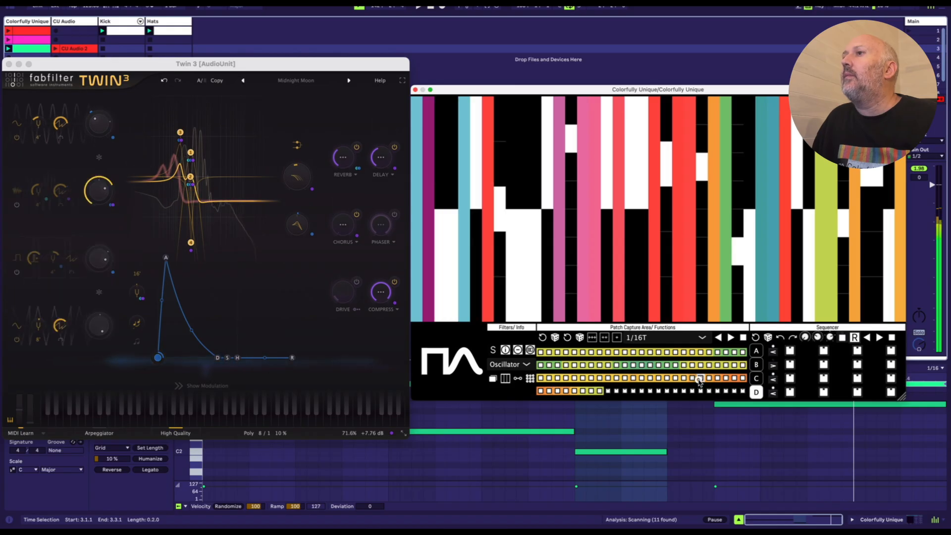
left_click(709, 352)
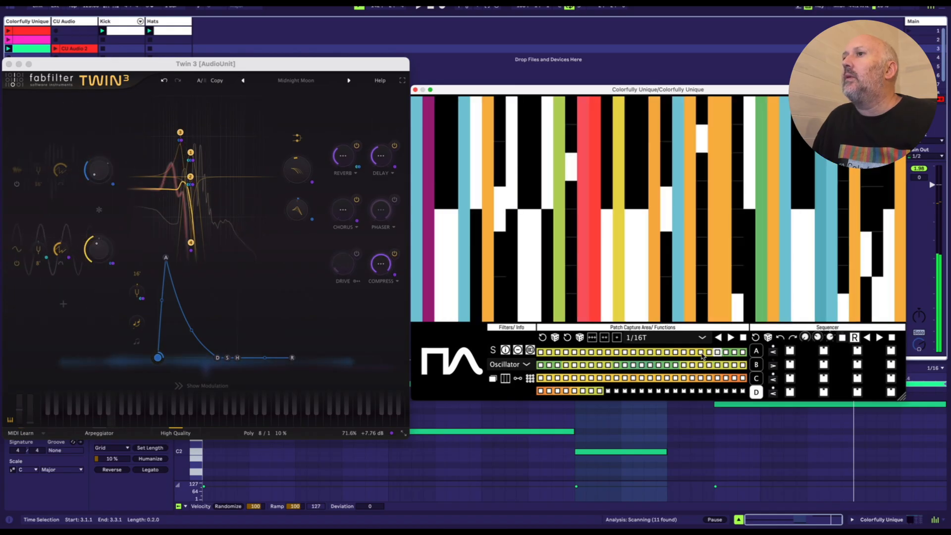
left_click(599, 353)
left_click(583, 365)
left_click(566, 365)
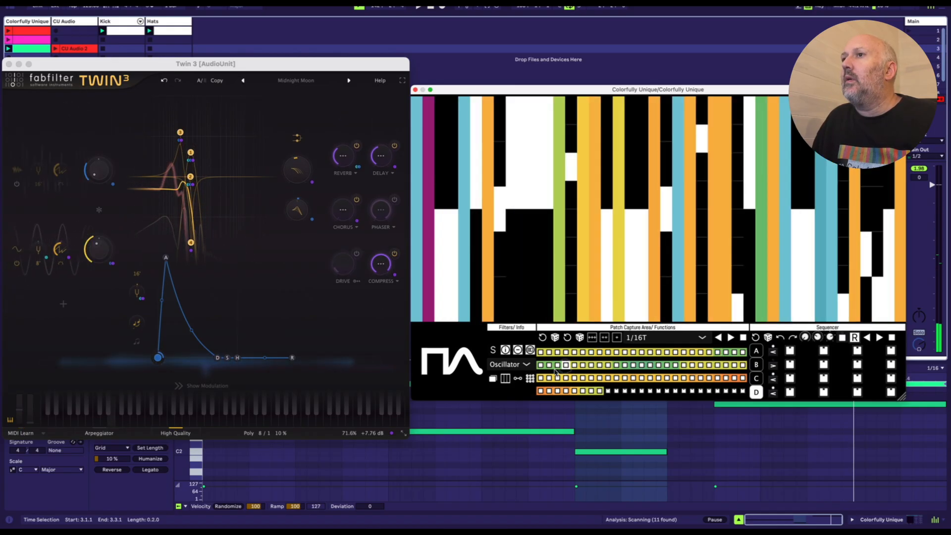
left_click(691, 365)
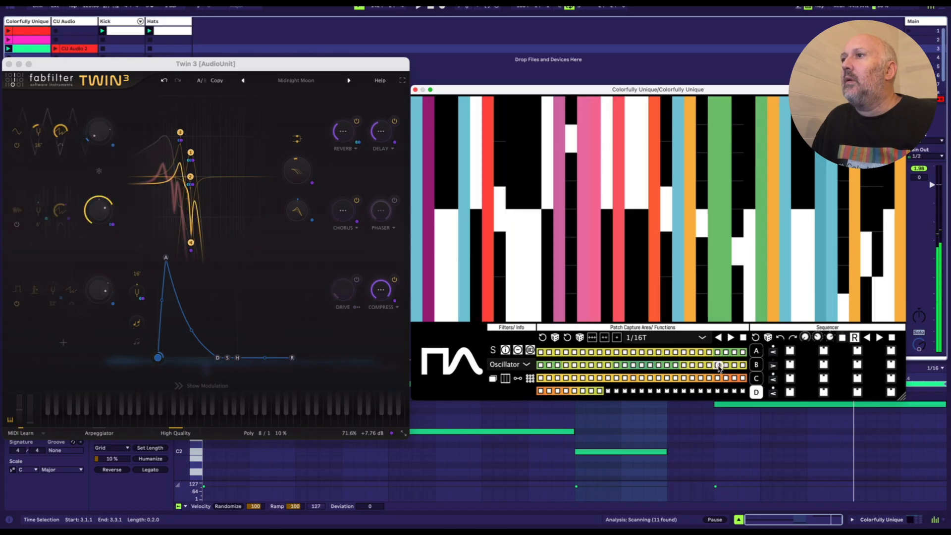
left_click(694, 365)
left_click(709, 366)
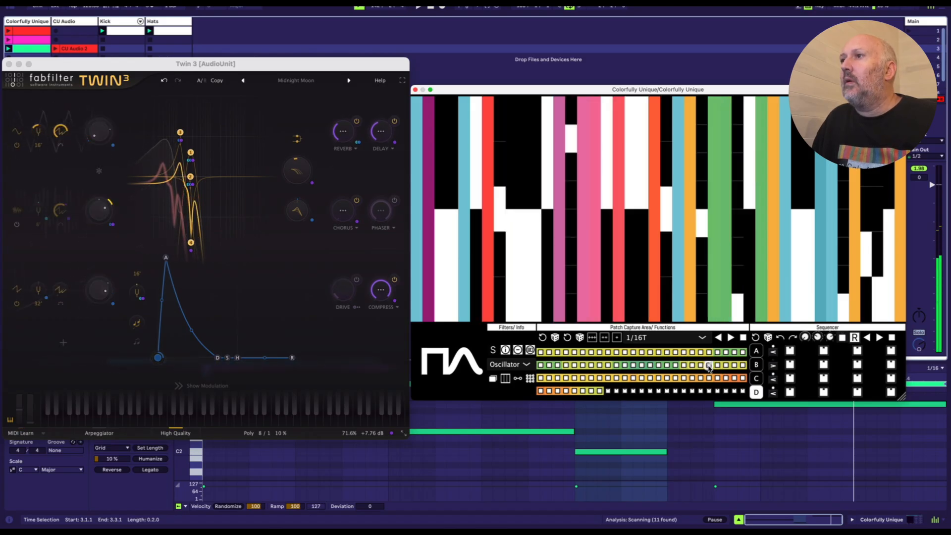
left_click(717, 365)
left_click(730, 365)
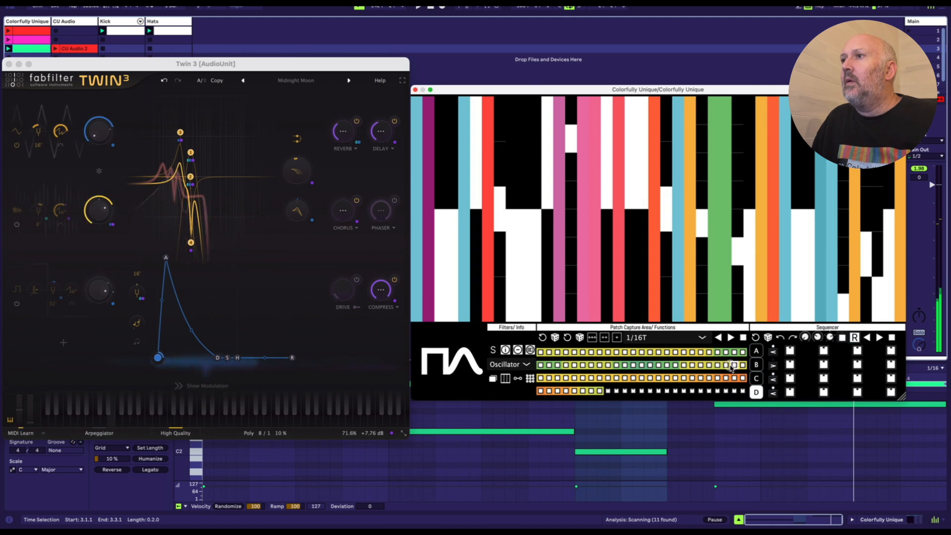
Step: Audition patches from the third row of the patch grid, and fill the first nine steps of sequencer bank D
left_click(701, 378)
left_click(668, 379)
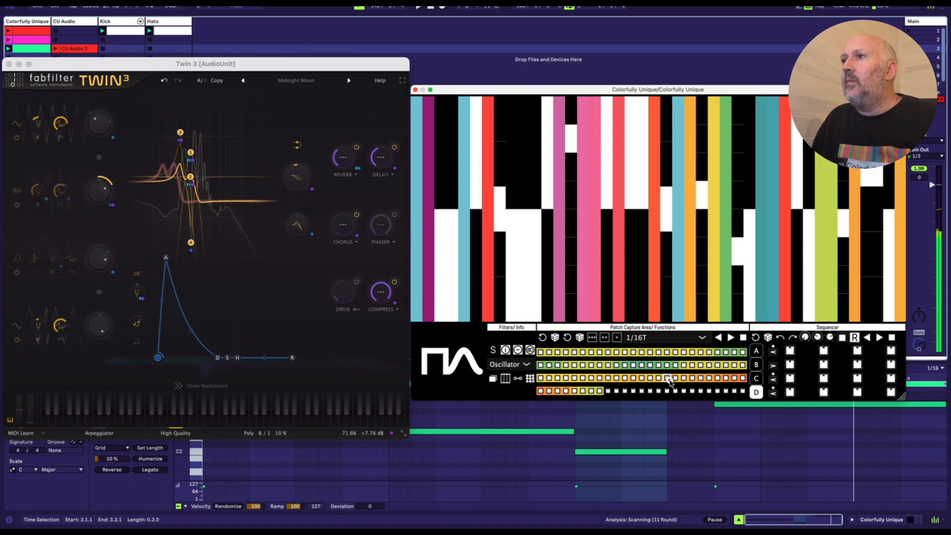
left_click(642, 379)
left_click(627, 378)
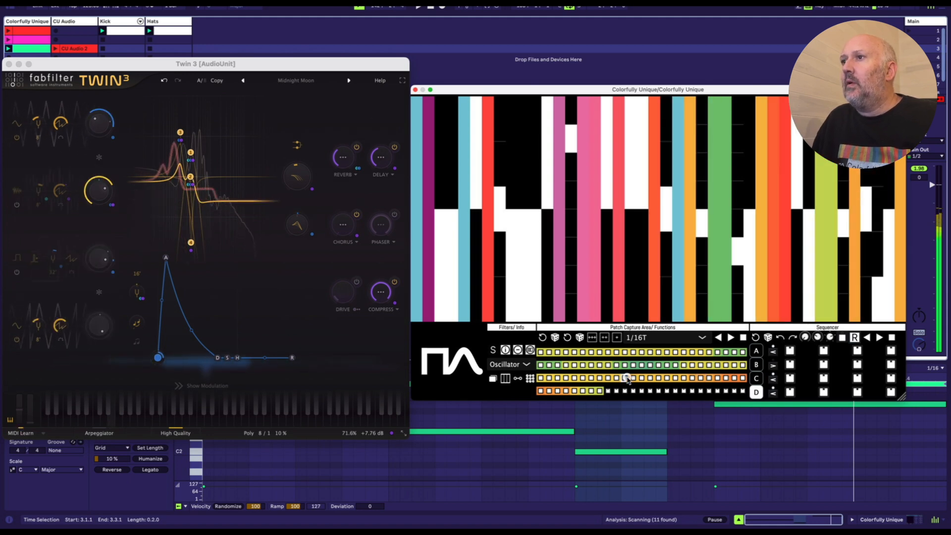
left_click(617, 378)
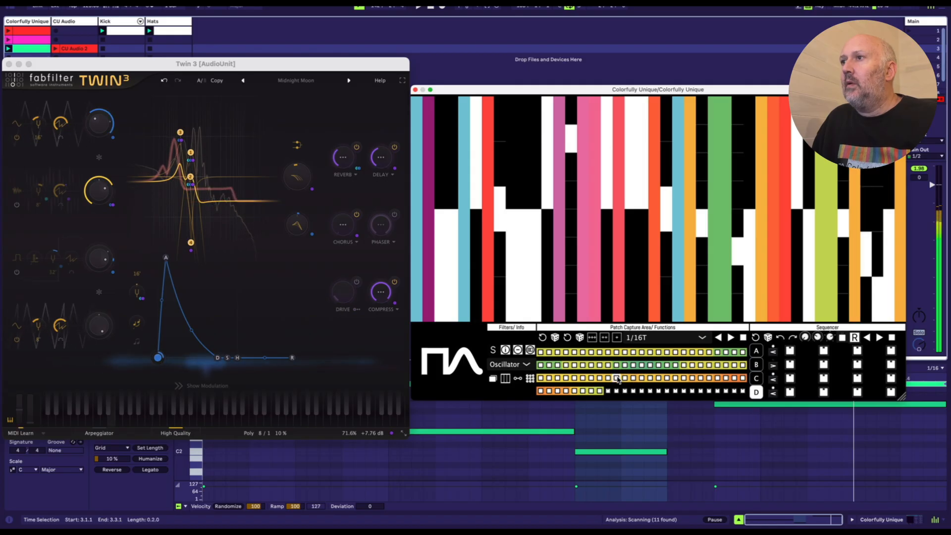
left_click(616, 378)
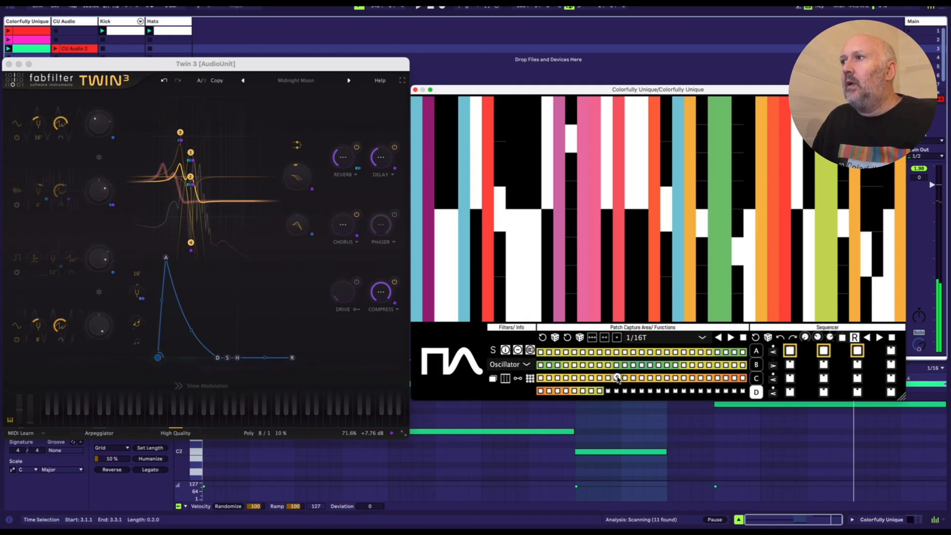
Step: Audition patches from the second row of the patch grid, and fill the last three steps of bank D's third row
left_click(657, 365)
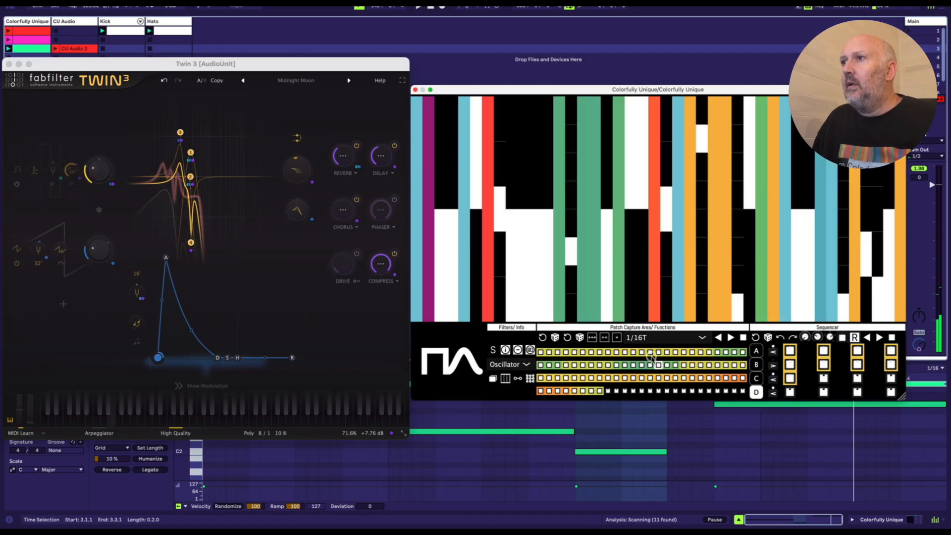
left_click(689, 366)
left_click(689, 365)
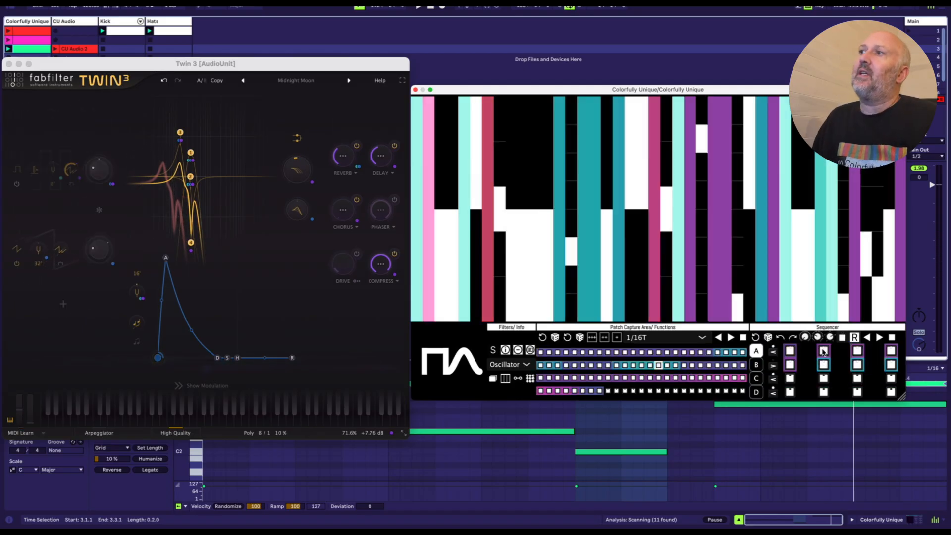
Step: Switch to sequencer bank A, audition its steps, and play the bank forwards with the host transport running
left_click(823, 351)
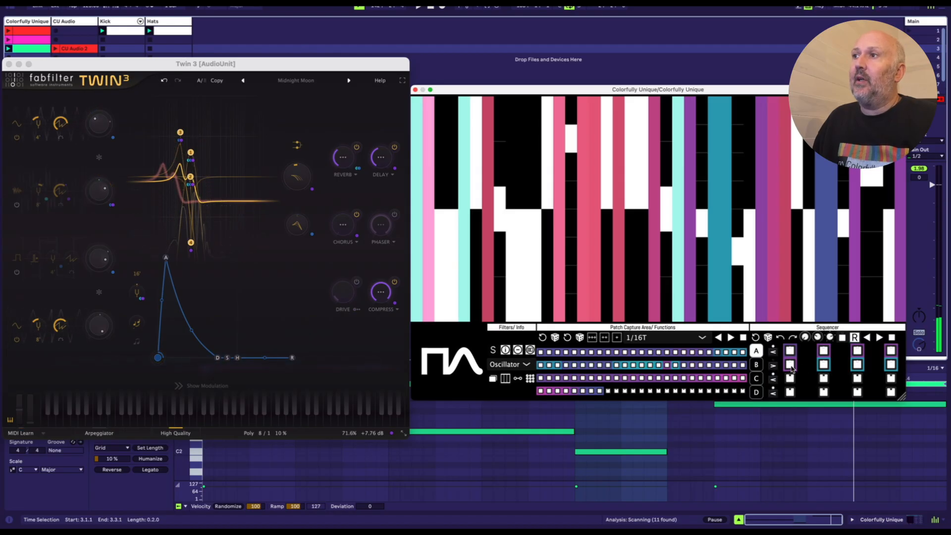
left_click(826, 365)
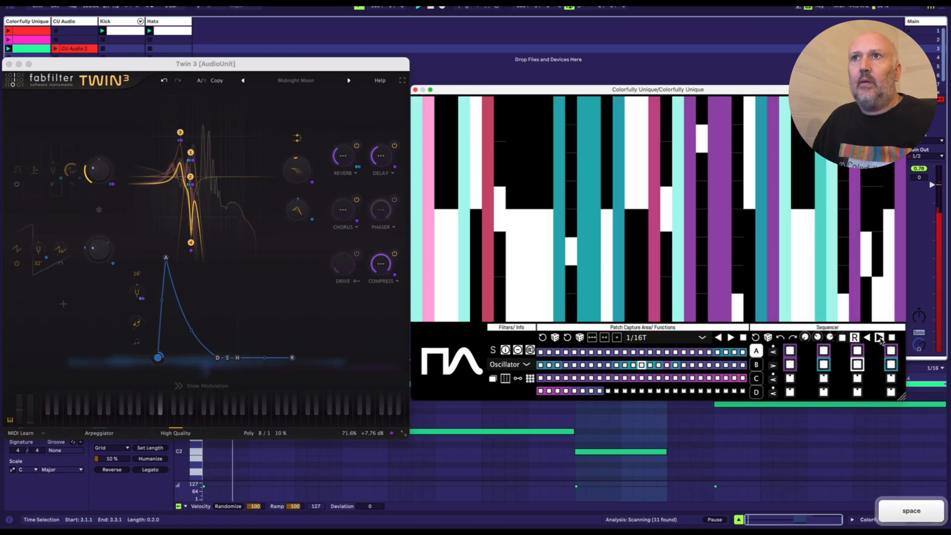
left_click(740, 40)
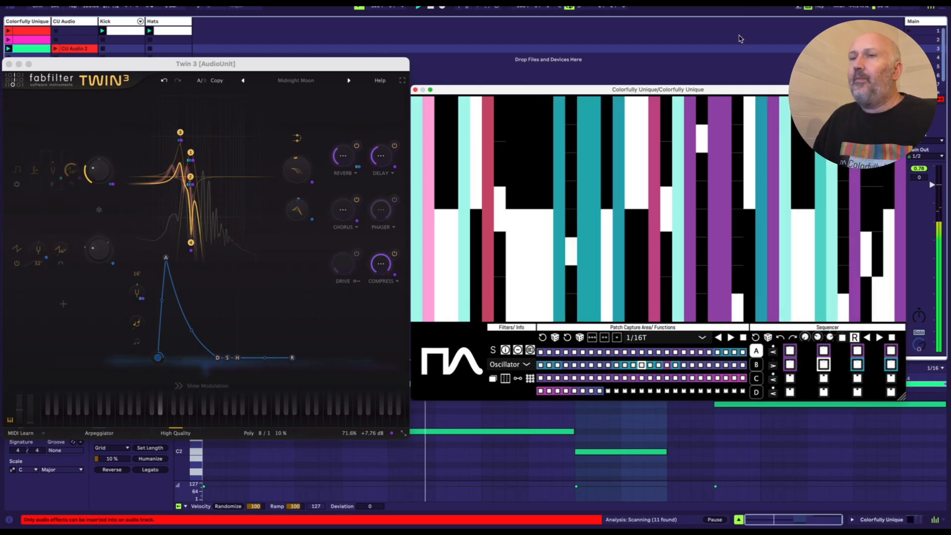
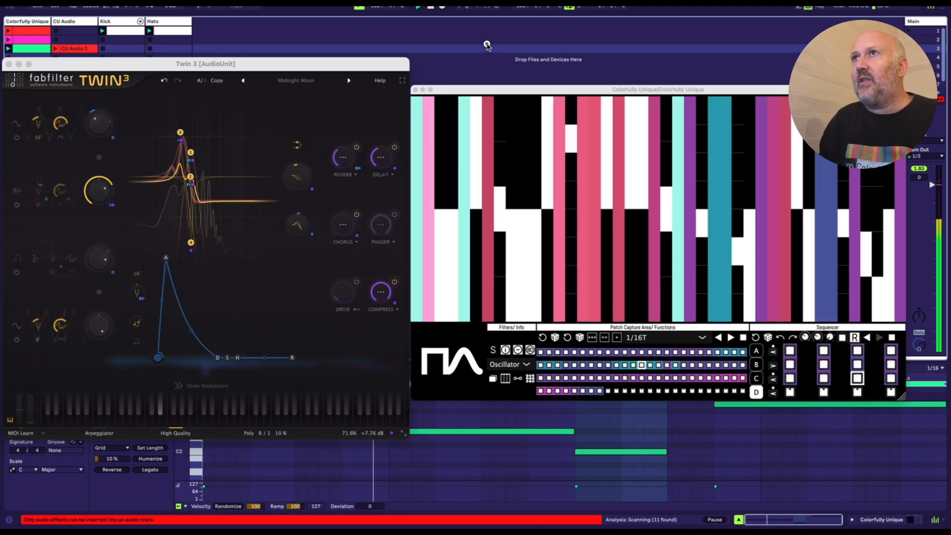
Step: Switch to the arrangement timeline, move the Twin 3 window clear of the track, and start recording the arrangement
key("Tab")
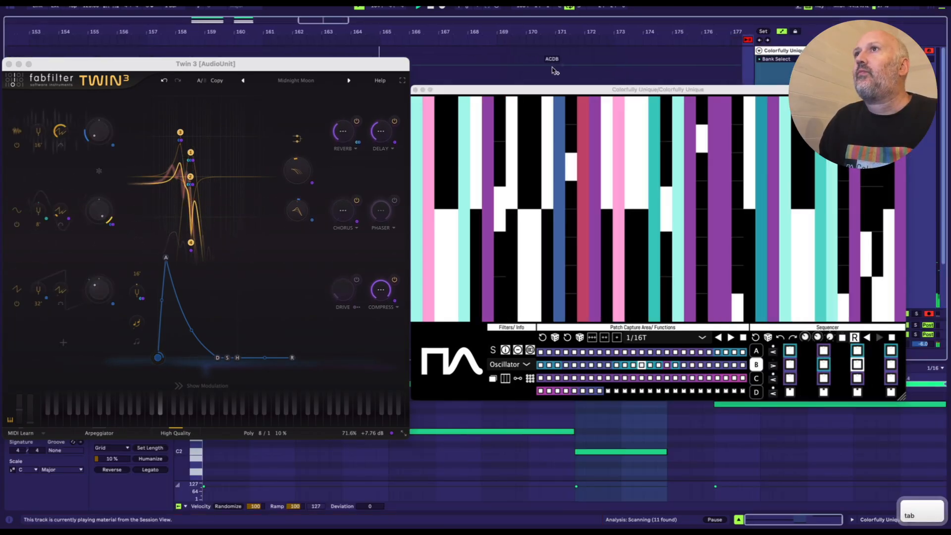
left_click_drag(526, 32, 526, 15)
left_click_drag(319, 68, 325, 138)
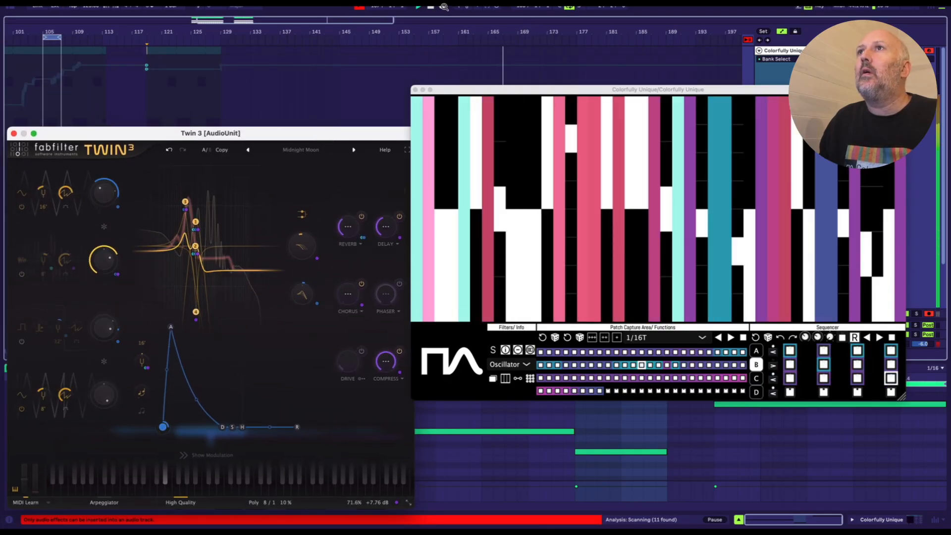
left_click(444, 6)
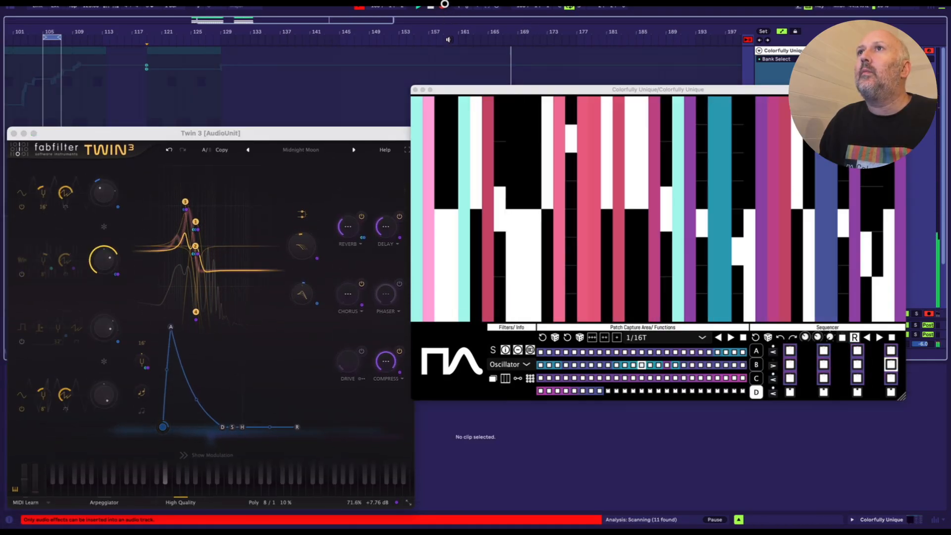
Step: Move the Colorfully Unique and Twin 3 windows to uncover the recording track, and show the recorded automation around bars 153 to 186
left_click_drag(532, 90, 543, 137)
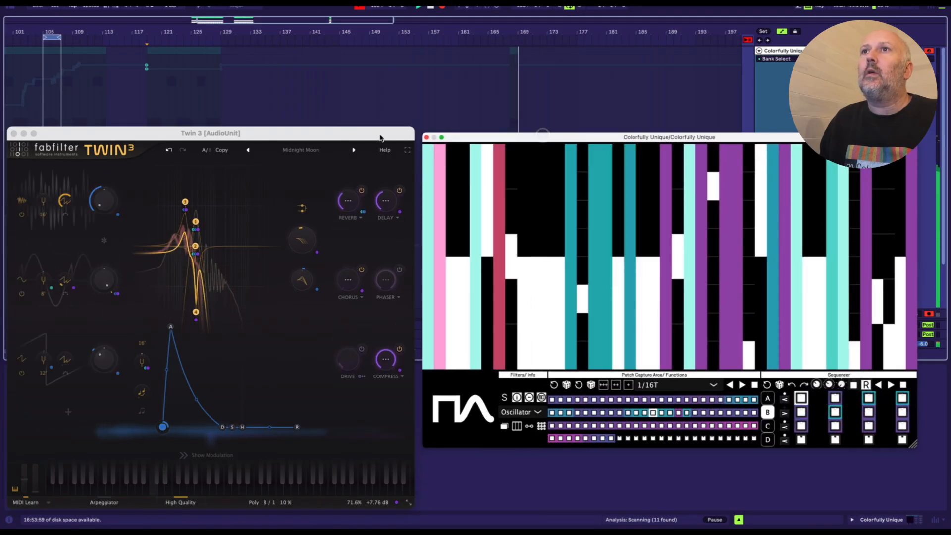
left_click_drag(390, 133, 388, 114)
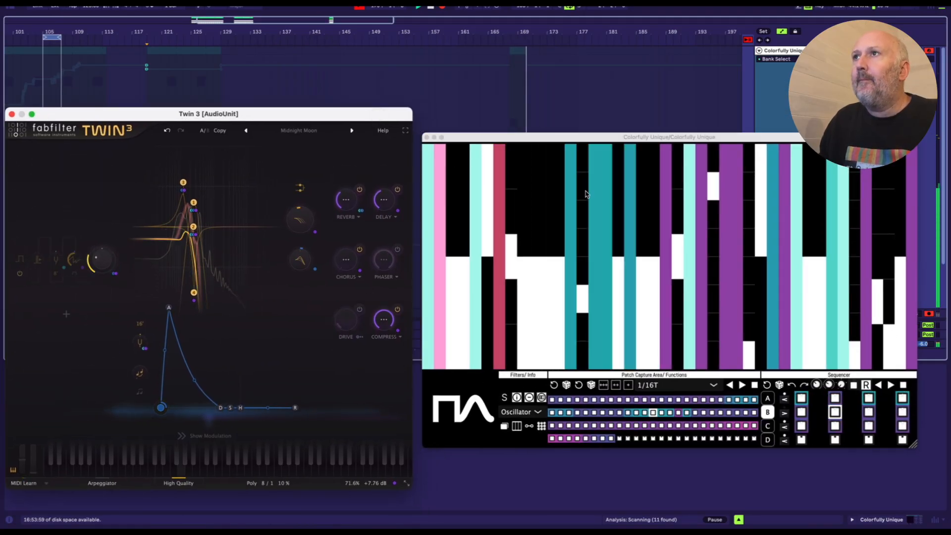
left_click_drag(654, 133, 671, 200)
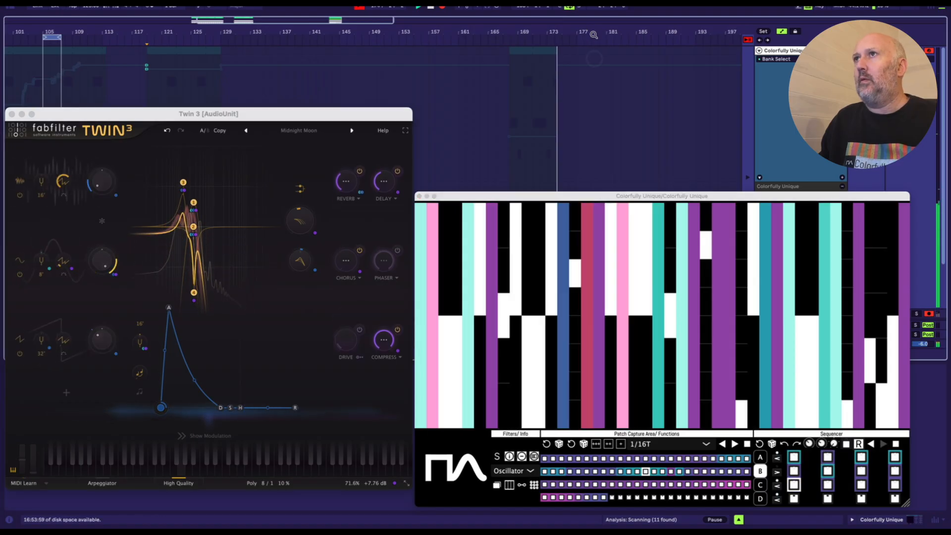
left_click_drag(592, 31, 532, 94)
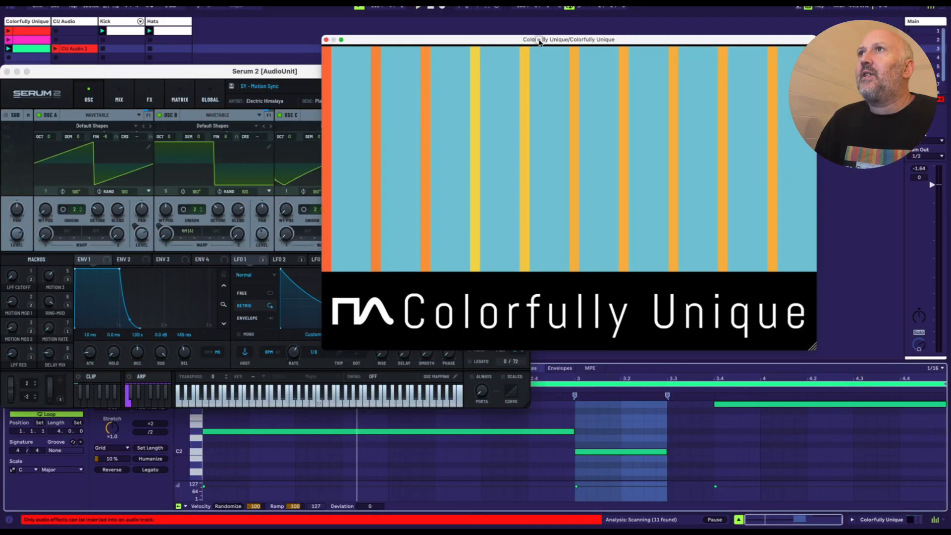
Step: Reposition the Serum 2 and Colorfully Unique windows to present Serum 2's oscillator page, and bring Colorfully Unique back over it
left_click_drag(540, 42, 589, 117)
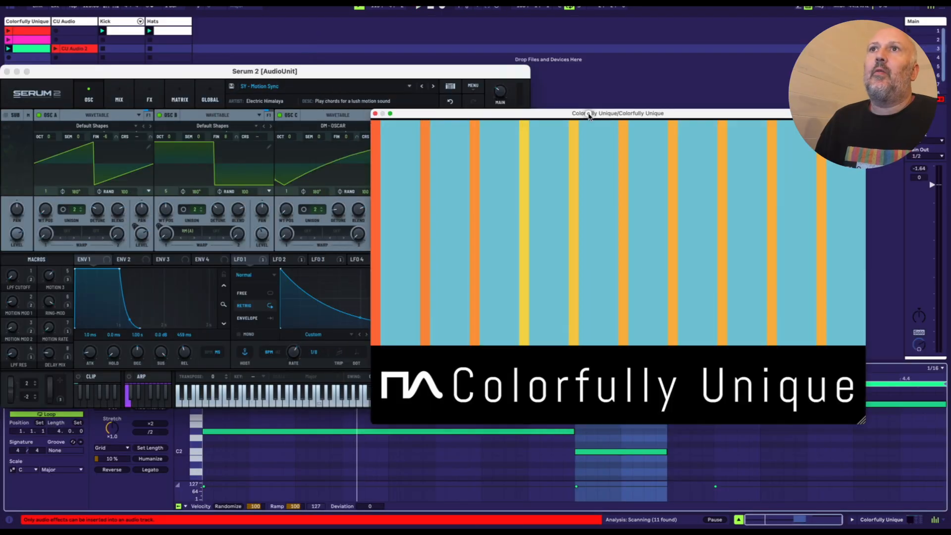
left_click_drag(384, 78, 404, 77)
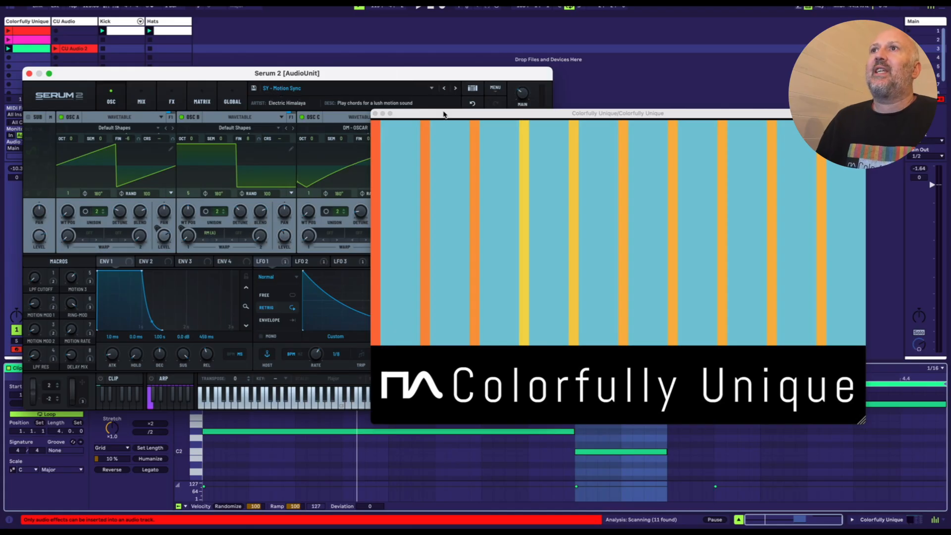
left_click_drag(442, 117, 642, 168)
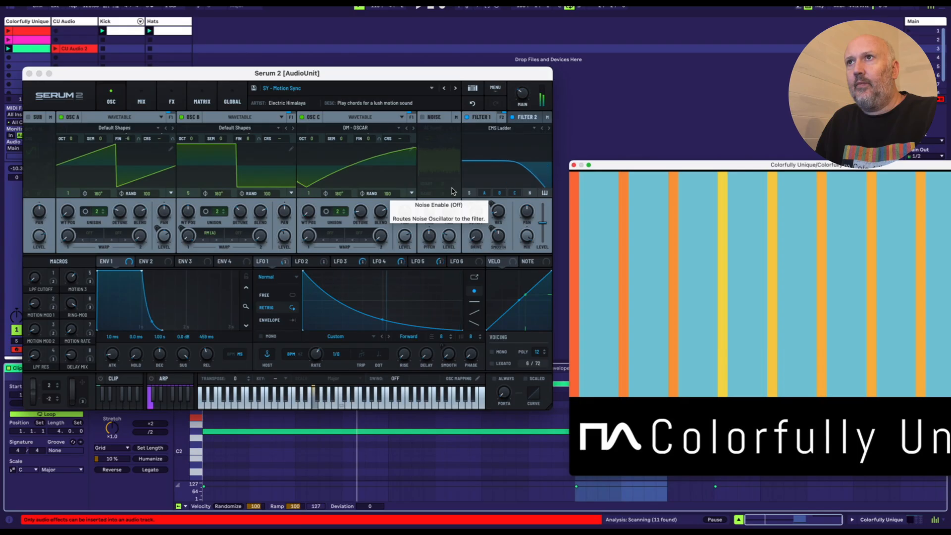
left_click_drag(622, 164, 305, 137)
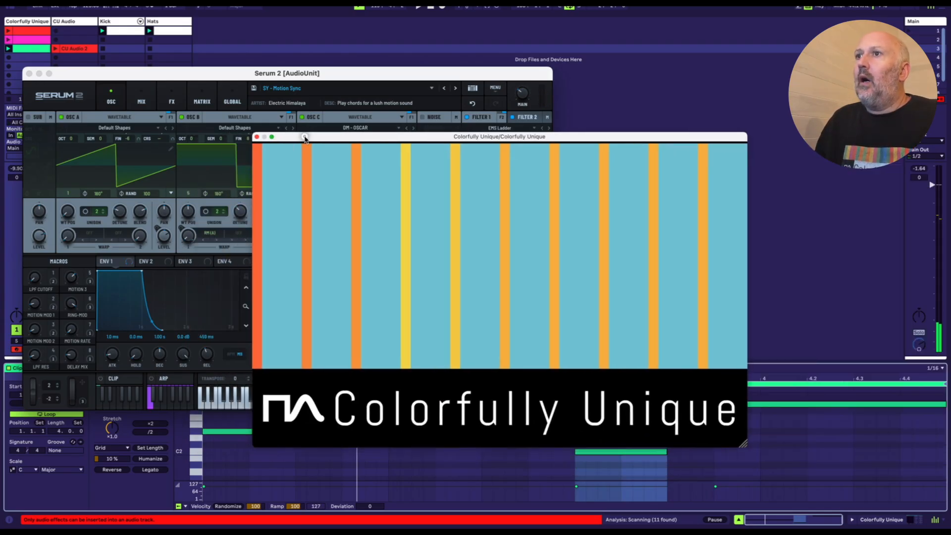
Step: Reveal Colorfully Unique's controls and browse the parameter filter groups from LFO to Mod
left_click(292, 426)
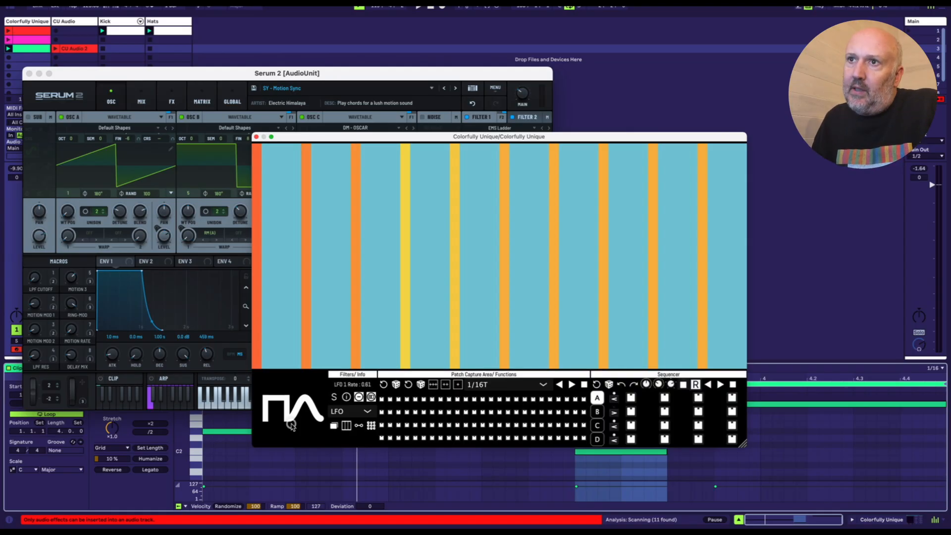
left_click(353, 412)
left_click(357, 412)
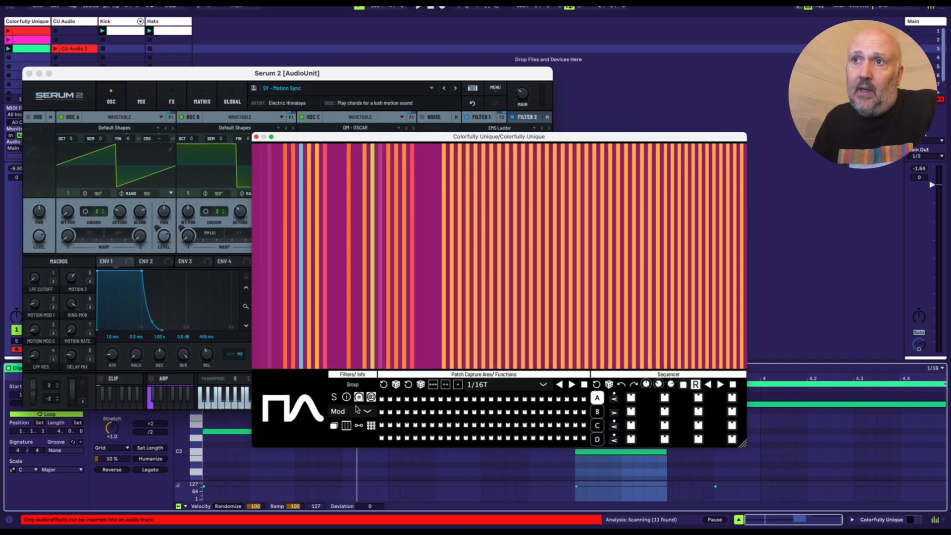
Step: Move the Colorfully Unique window off Serum 2's main controls, and launch the third clip of the Colorfully Unique track
left_click_drag(584, 138, 712, 325)
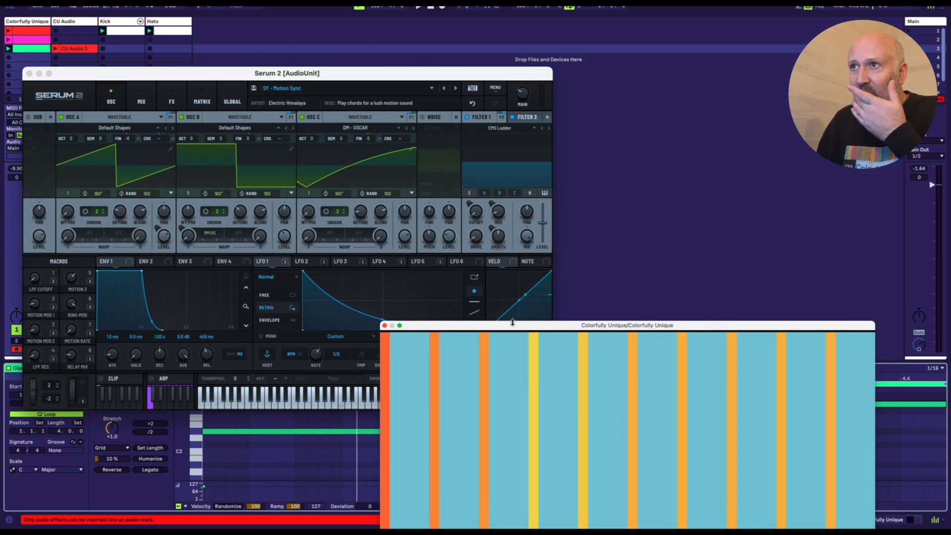
left_click_drag(511, 329, 524, 394)
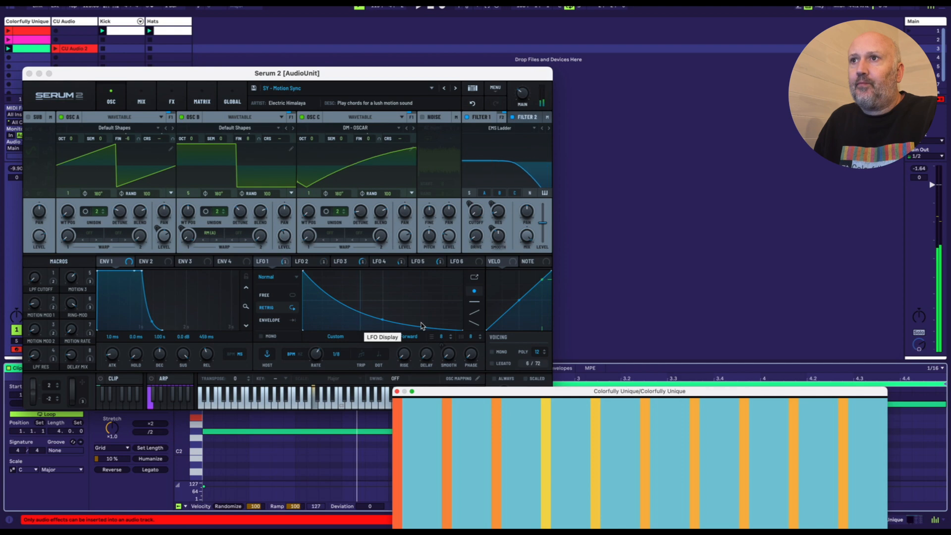
left_click(10, 49)
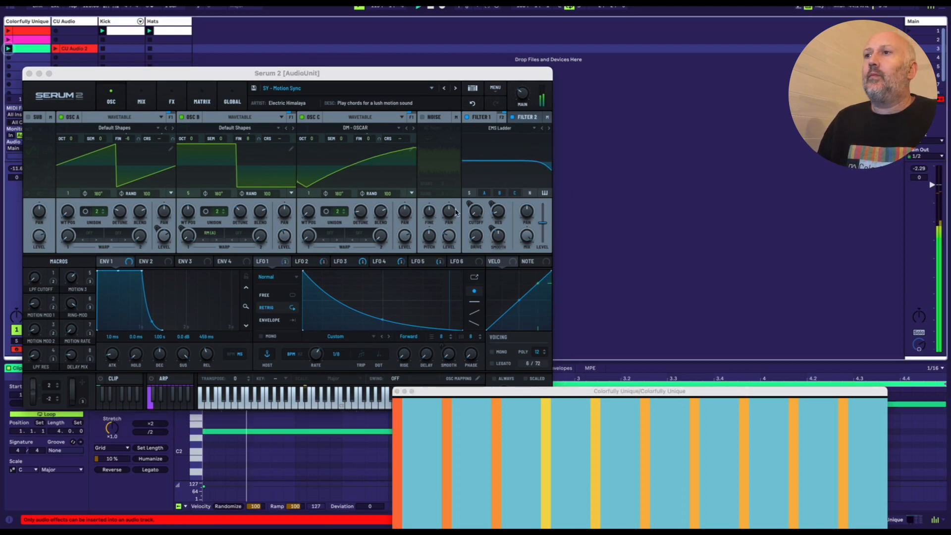
Step: Arrange the Serum 2 and Colorfully Unique windows so that Serum 2's oscillators and the LFO parameter stripes show together
left_click_drag(617, 391, 551, 182)
left_click_drag(474, 73, 456, 21)
left_click_drag(588, 181, 529, 252)
Step: Sweep values across the LFO parameter stripes to fill the patch grid with captured patches, and stop playback
mouse_move(459, 421)
left_mouse_down()
mouse_move(494, 314)
mouse_move(563, 391)
mouse_move(408, 305)
mouse_move(420, 390)
mouse_move(458, 392)
left_mouse_up()
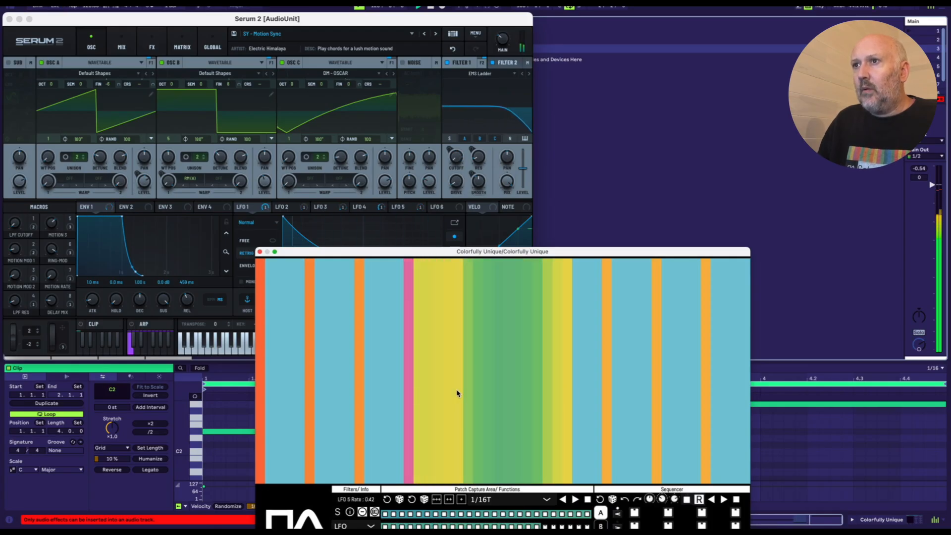
mouse_move(610, 393)
left_mouse_down()
mouse_move(649, 313)
mouse_move(638, 434)
mouse_move(399, 431)
mouse_move(296, 340)
mouse_move(278, 361)
mouse_move(337, 295)
mouse_move(326, 396)
mouse_move(376, 347)
mouse_move(293, 293)
mouse_move(389, 387)
mouse_move(384, 396)
mouse_move(424, 447)
left_mouse_up()
left_click_drag(626, 252, 714, 100)
key("space")
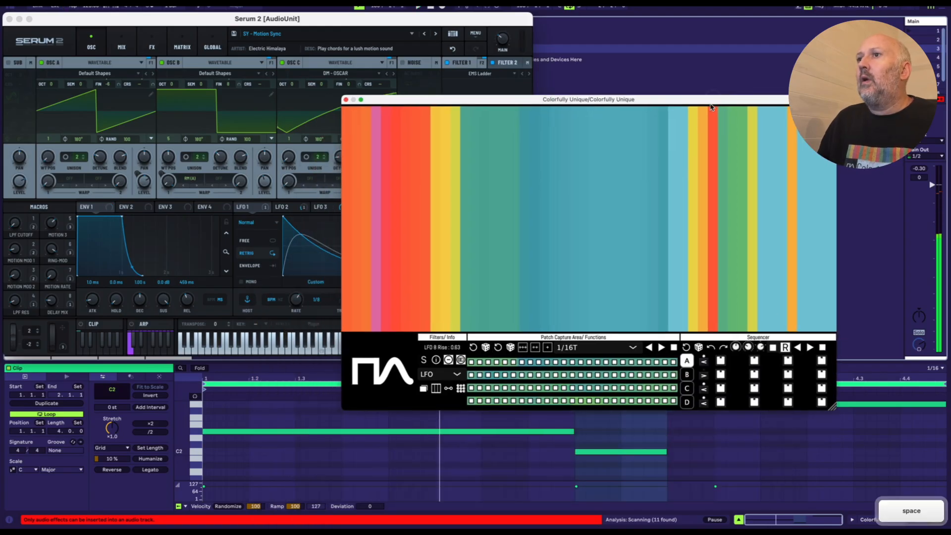
Step: Audition captured patches to fill all sixteen steps of sequencer bank A, and play the bank with the host transport
left_click(590, 363)
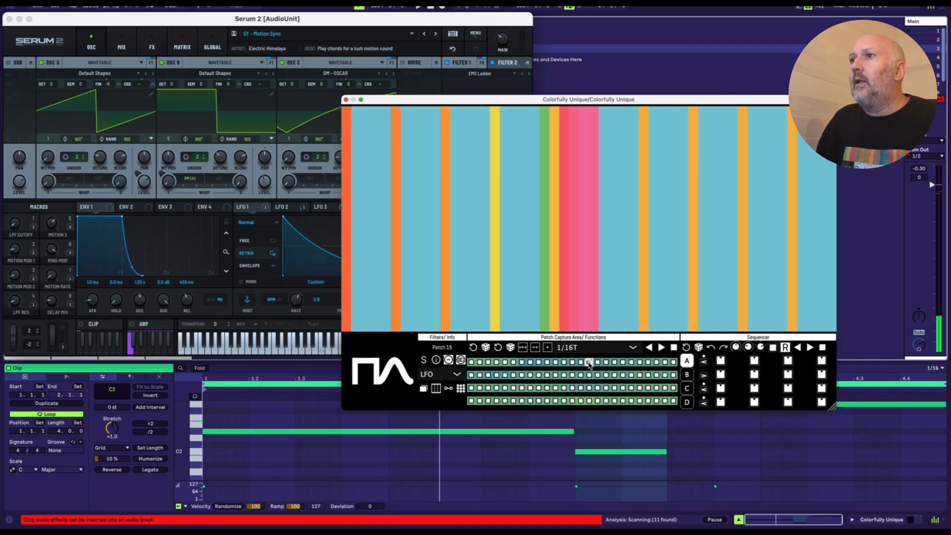
left_click(623, 375)
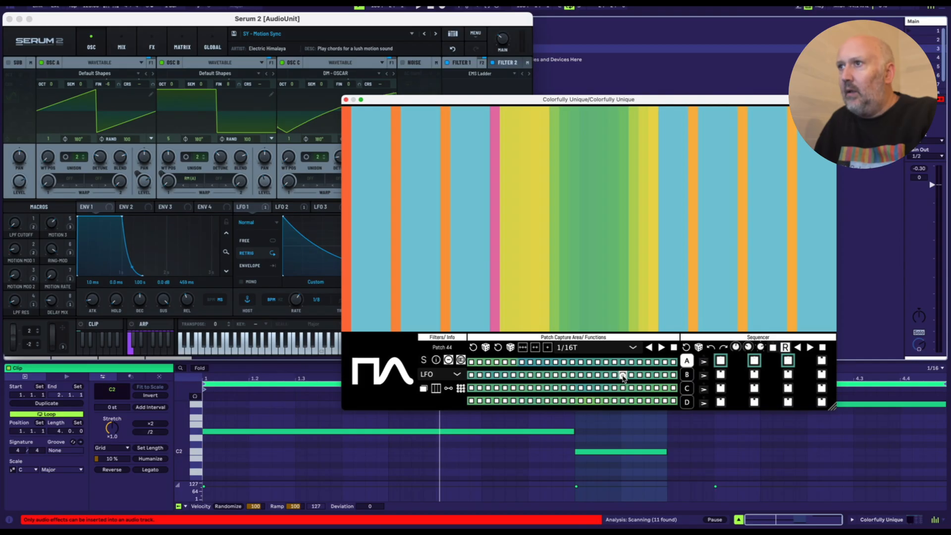
left_click(548, 375)
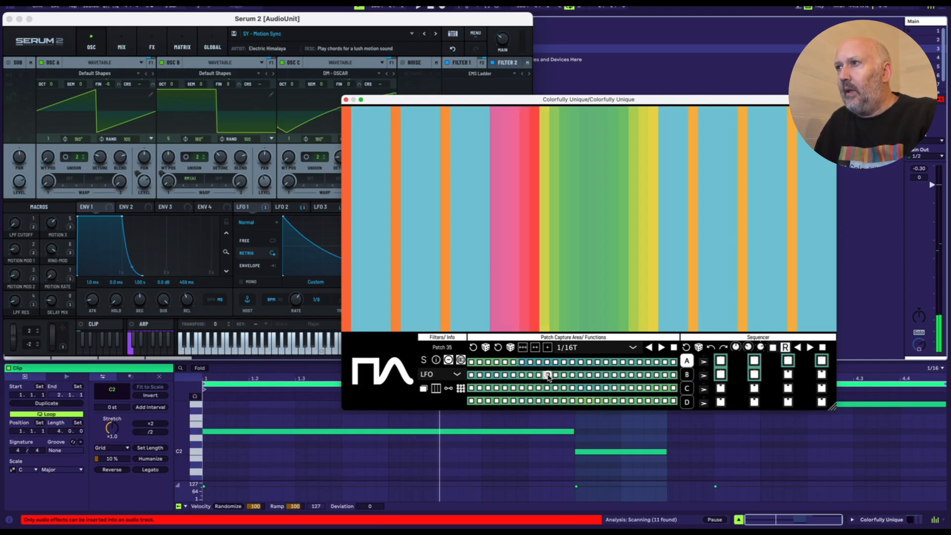
left_click(512, 401)
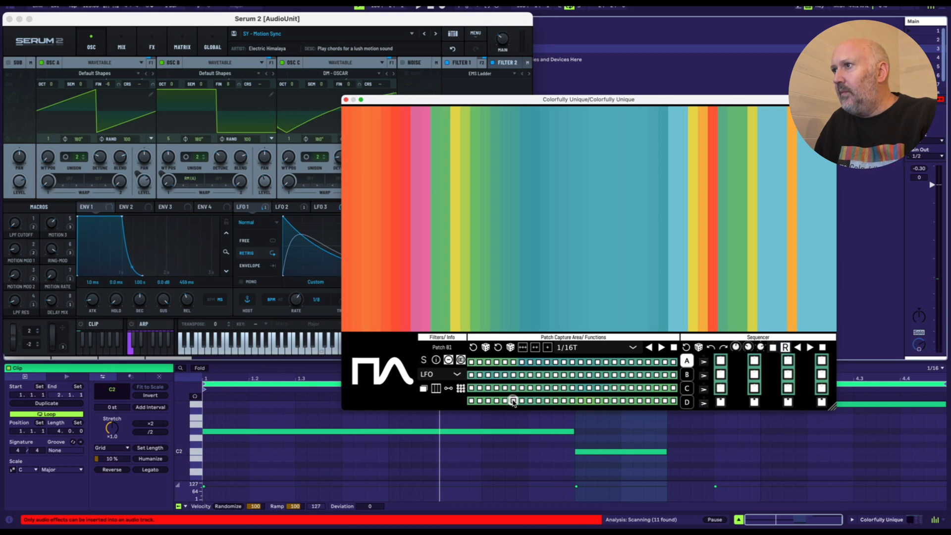
left_click(655, 376)
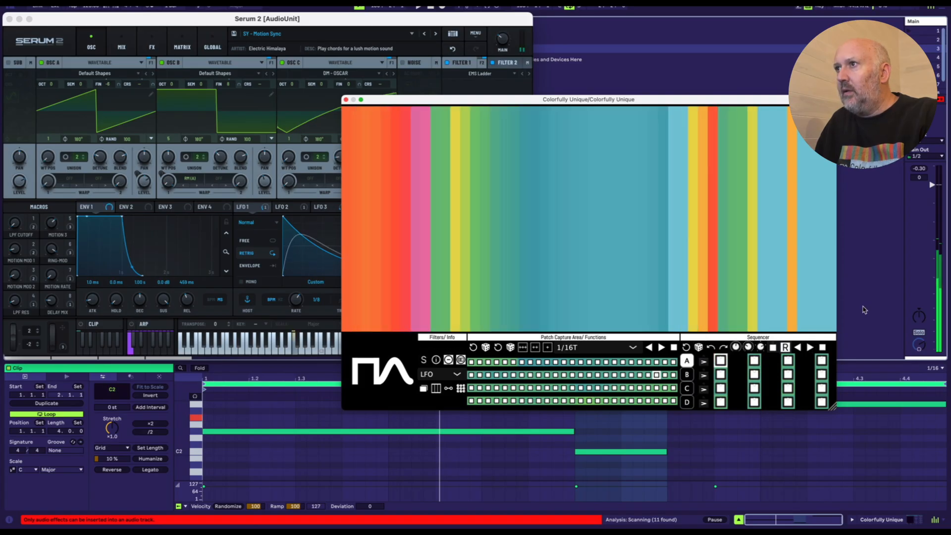
key("space")
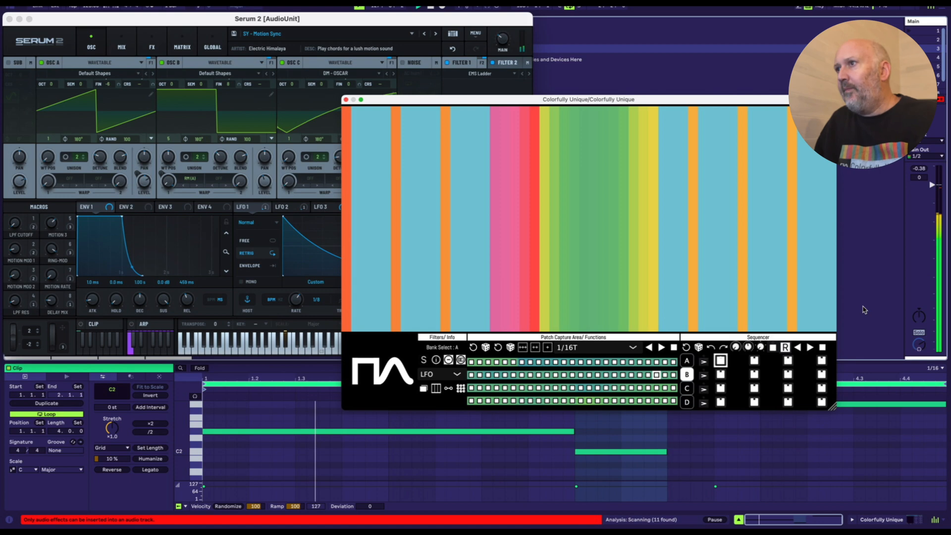
key("space")
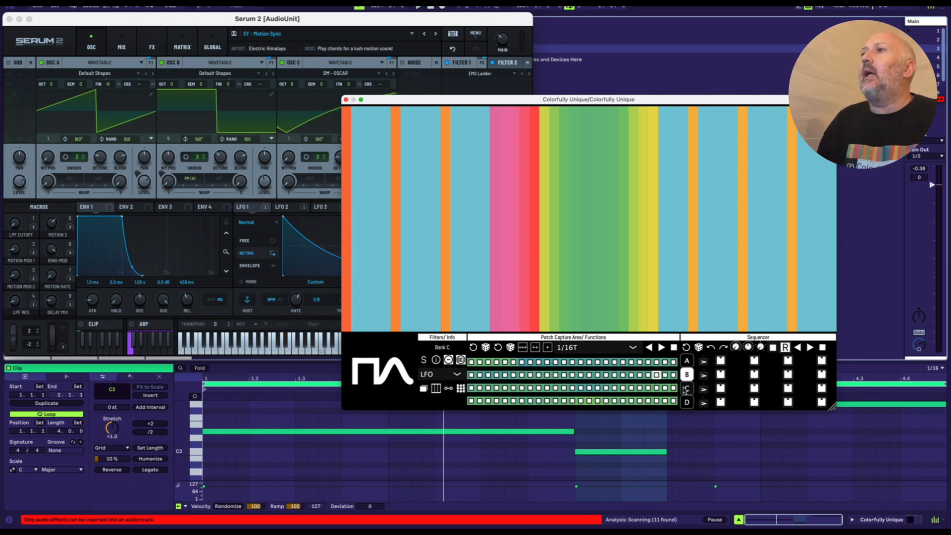
Step: Audition patches from the grid's first two rows with bank B selected, and sweep the LFO parameter stripes to capture new patches
left_click(523, 363)
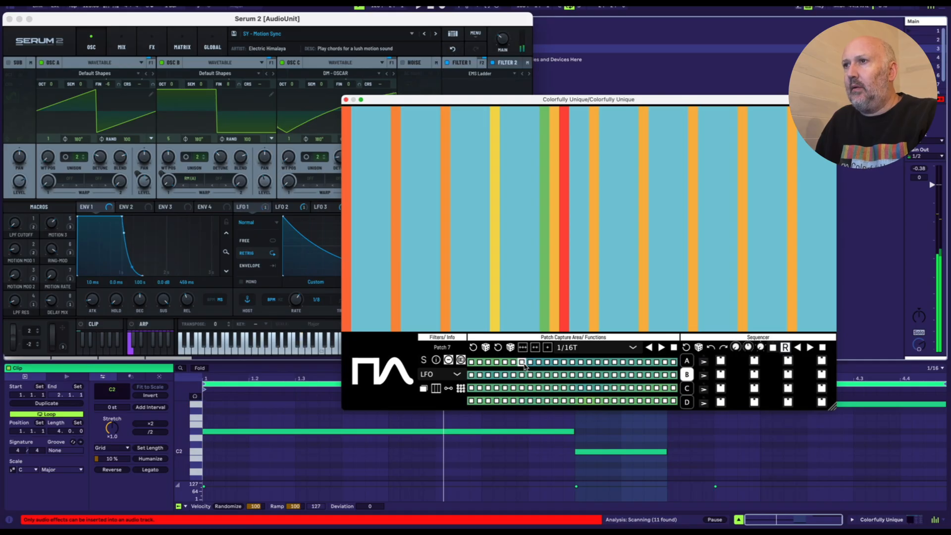
left_click(514, 376)
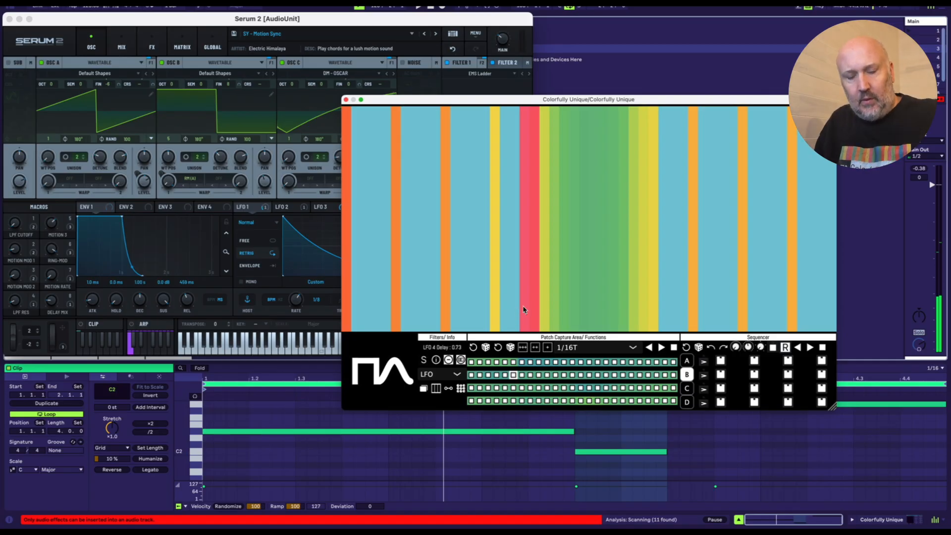
mouse_move(465, 326)
left_mouse_down()
mouse_move(545, 216)
mouse_move(660, 129)
mouse_move(831, 116)
mouse_move(829, 136)
mouse_move(644, 327)
left_mouse_up()
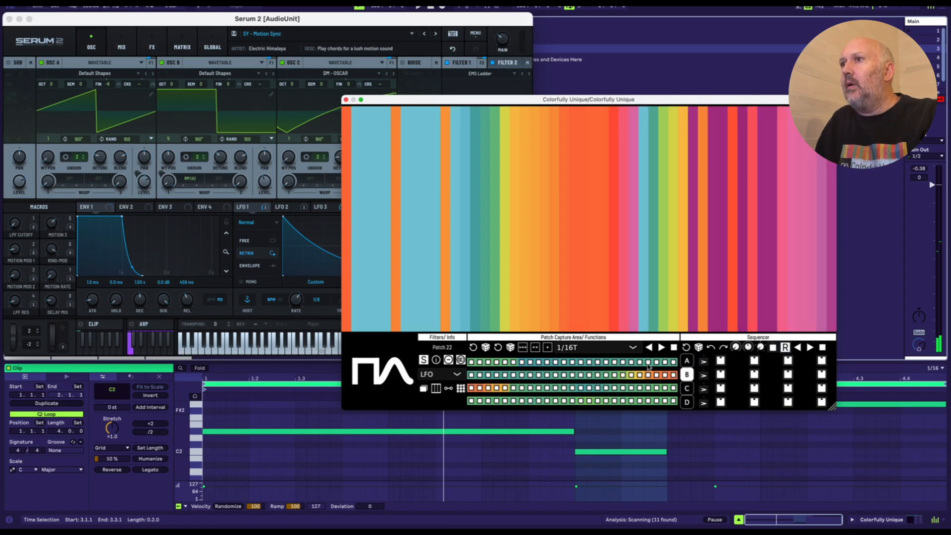
Step: Audition captured patches from the grid's second and third rows to fill sequencer bank B's steps, and randomise the bank's sequence
left_click(641, 376)
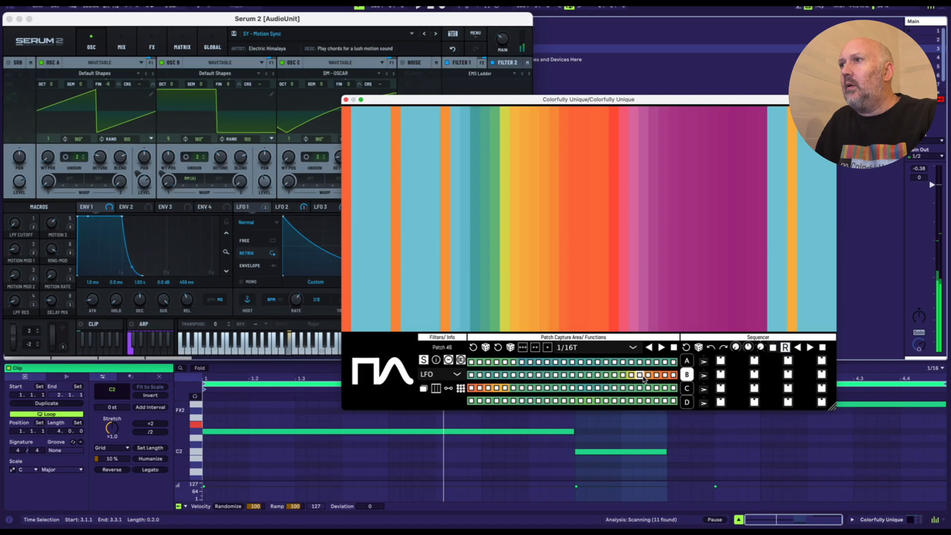
left_click(665, 376)
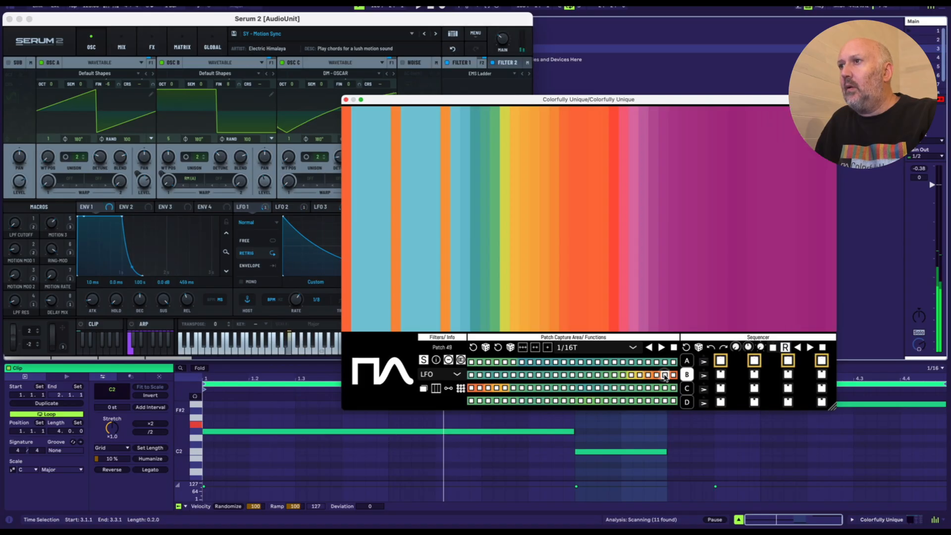
left_click(672, 375)
left_click(495, 388)
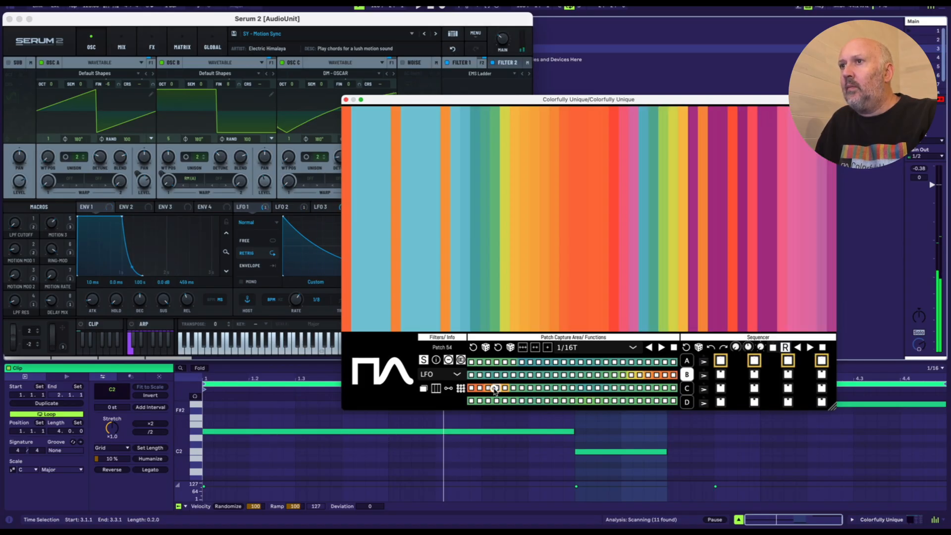
left_click(505, 388)
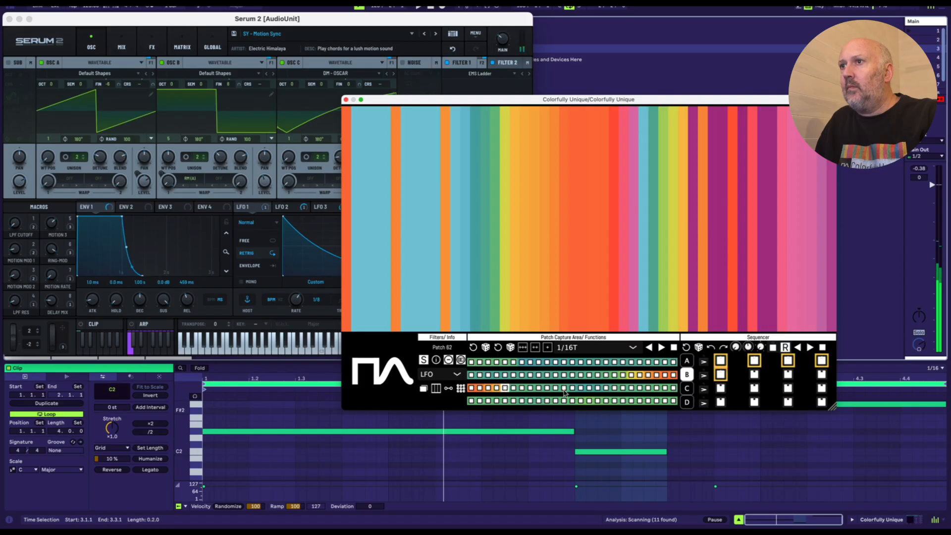
left_click(564, 388)
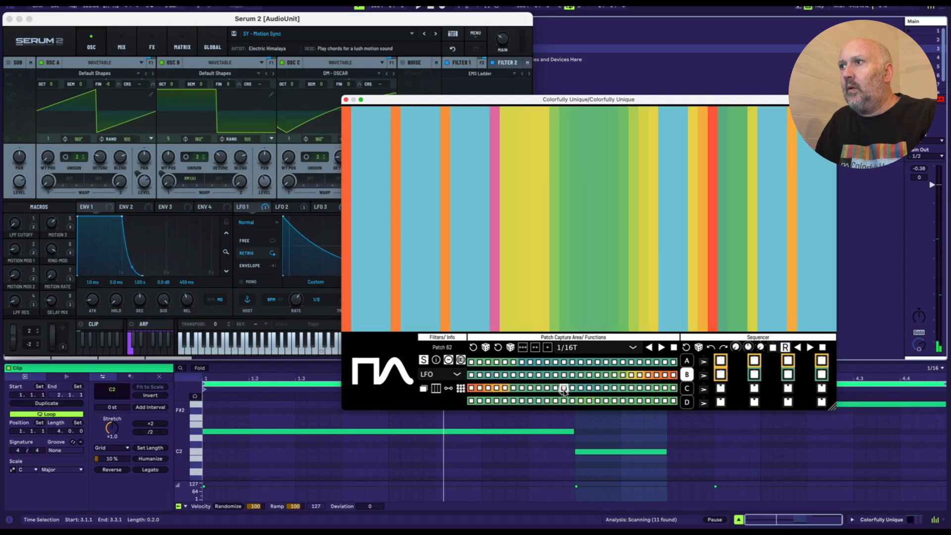
left_click(529, 388)
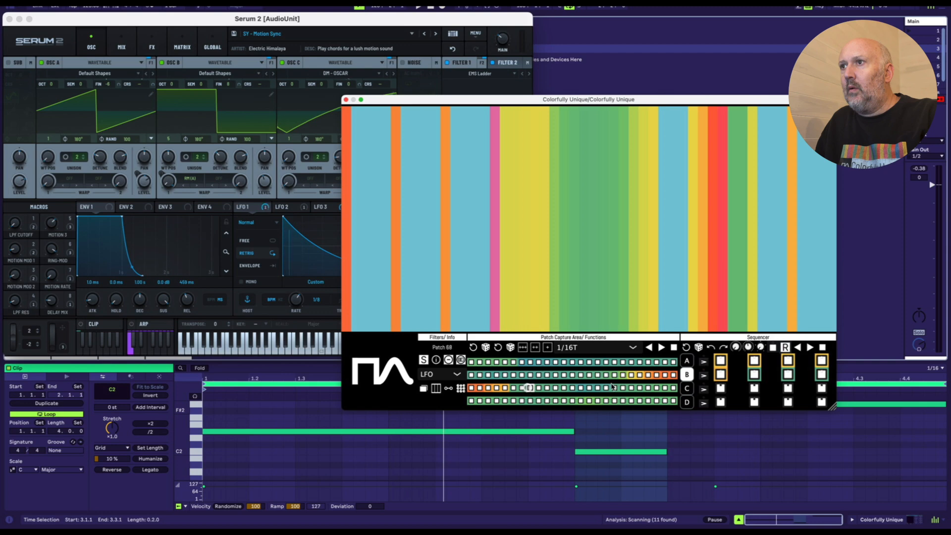
left_click(639, 376)
left_click(657, 375)
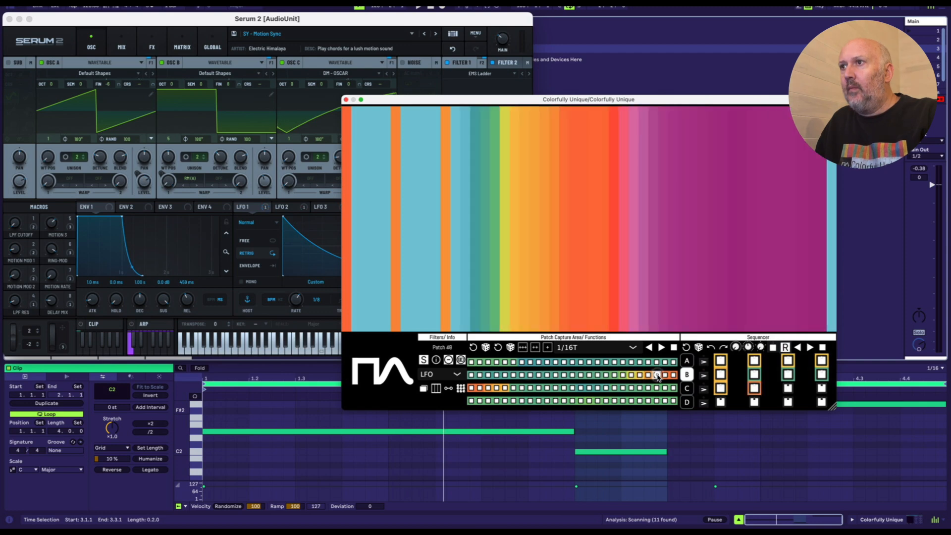
left_click(699, 348)
left_click(699, 347)
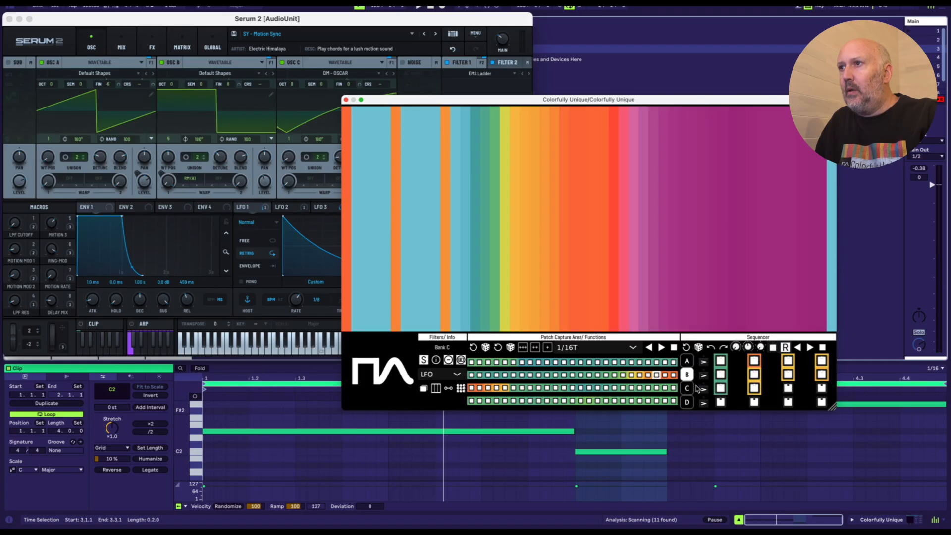
Step: Sweep values across the LFO parameter stripes to refill the patch grid with new captures, and play the grid forwards
mouse_move(554, 323)
left_mouse_down()
mouse_move(623, 284)
mouse_move(681, 268)
mouse_move(688, 209)
mouse_move(378, 198)
mouse_move(396, 179)
mouse_move(495, 208)
mouse_move(369, 262)
mouse_move(448, 164)
mouse_move(431, 172)
mouse_move(450, 257)
mouse_move(471, 193)
mouse_move(480, 257)
mouse_move(502, 252)
left_mouse_up()
key("Escape")
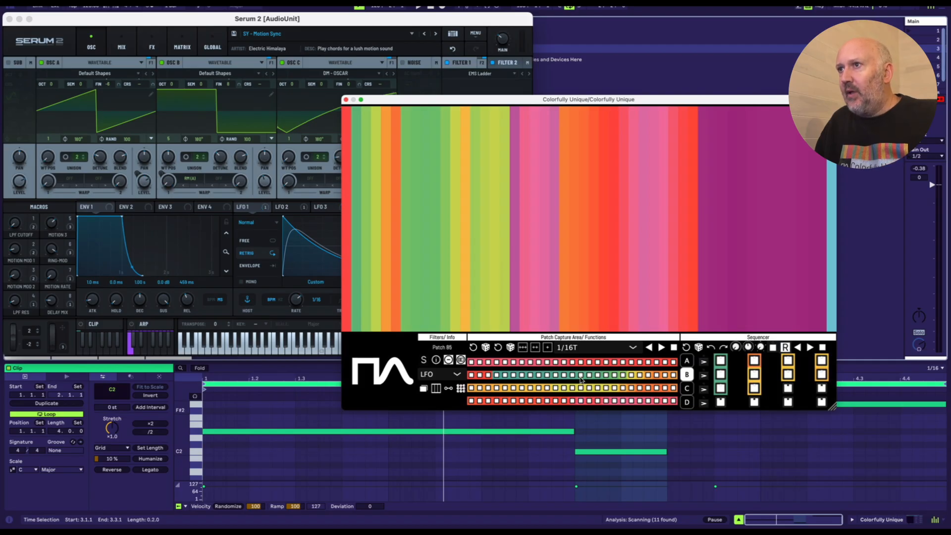
left_click(661, 347)
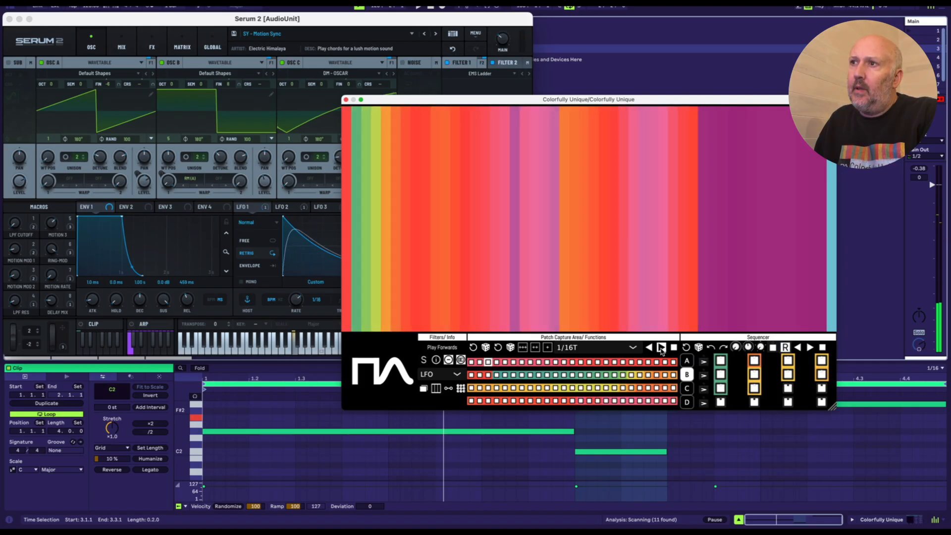
Step: Try patch traversal speeds of 1/64 and 1/8., set the speed to 1/16, and stop the grid playback
left_click(633, 347)
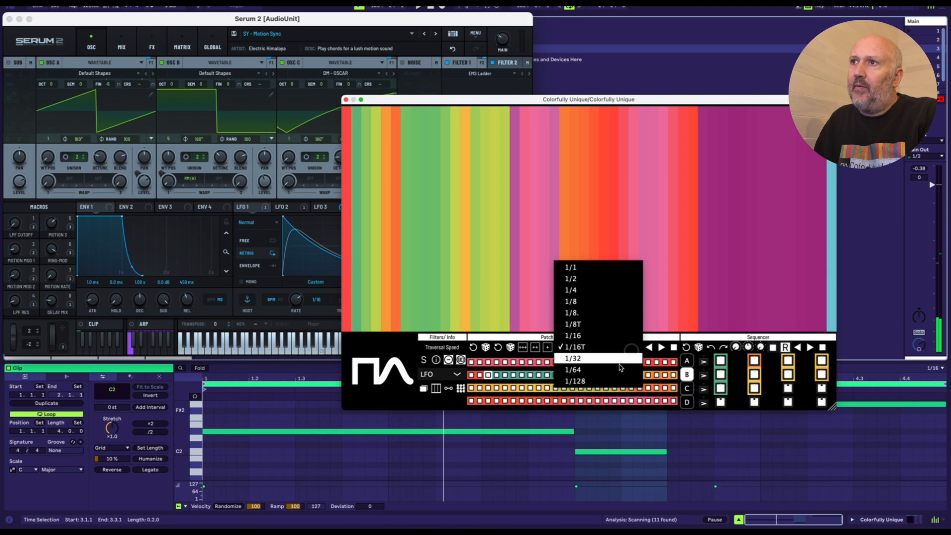
left_click(619, 366)
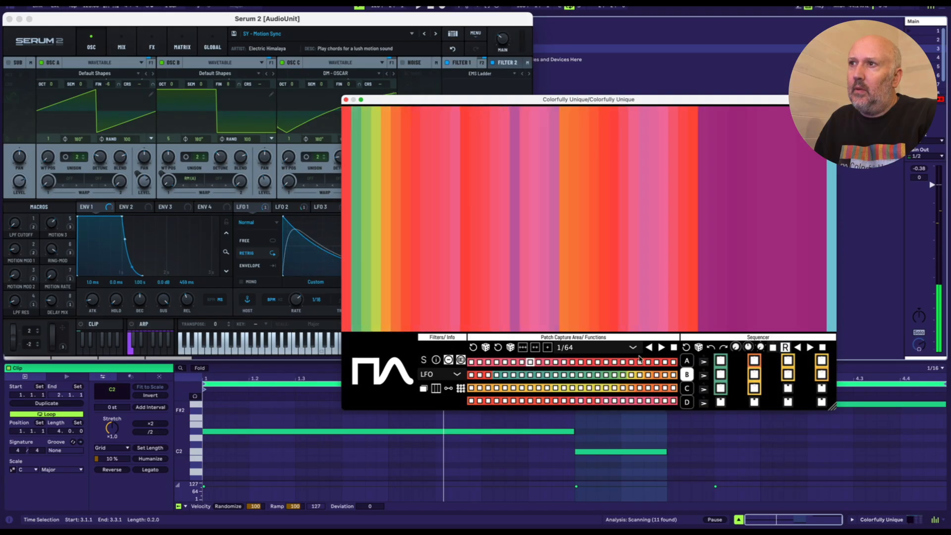
left_click(604, 355)
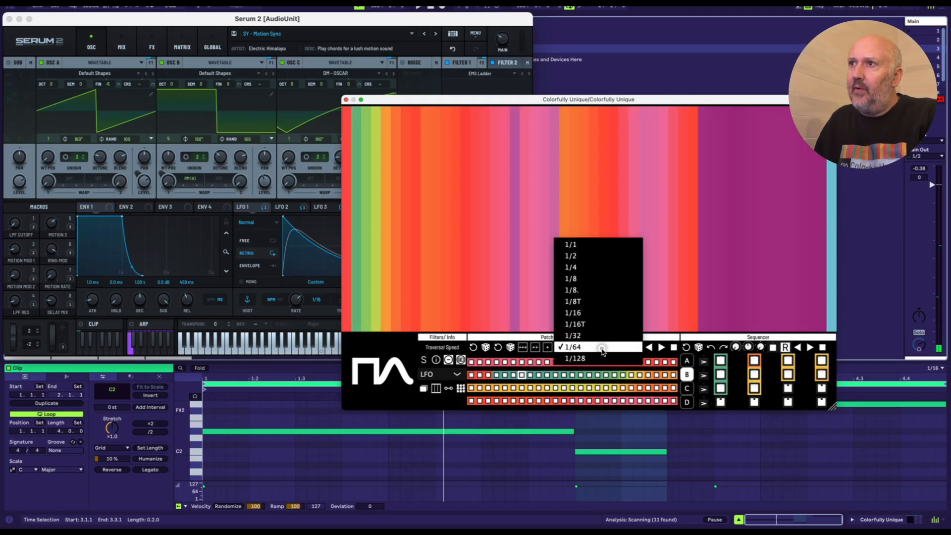
left_click(597, 291)
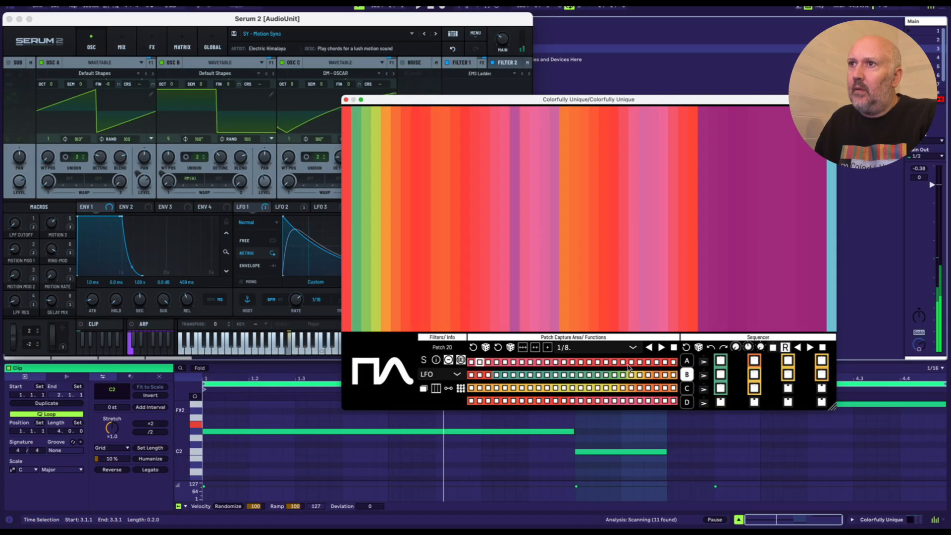
left_click(634, 351)
left_click(614, 361)
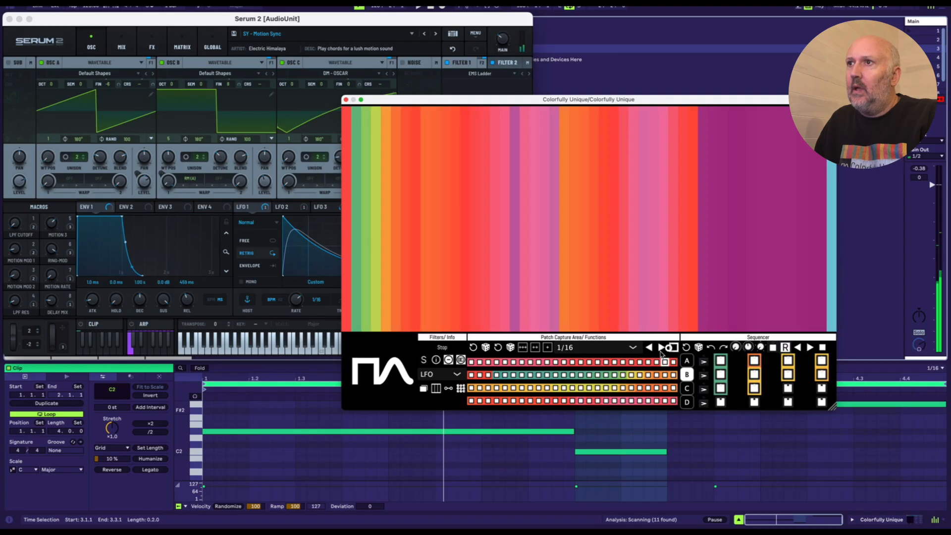
Step: Select sequencer bank C and fill its first three rows of steps with patches from the grid's first row
left_click(685, 389)
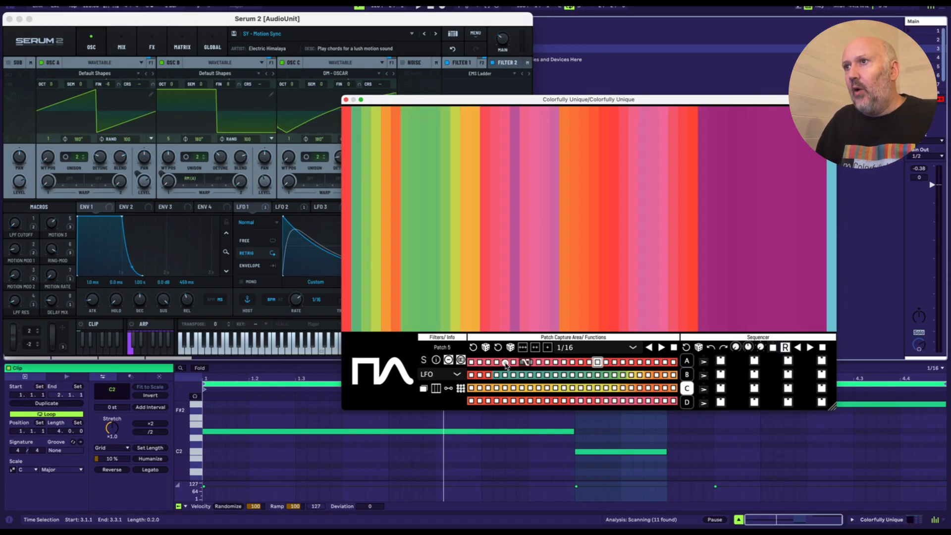
left_click(505, 362)
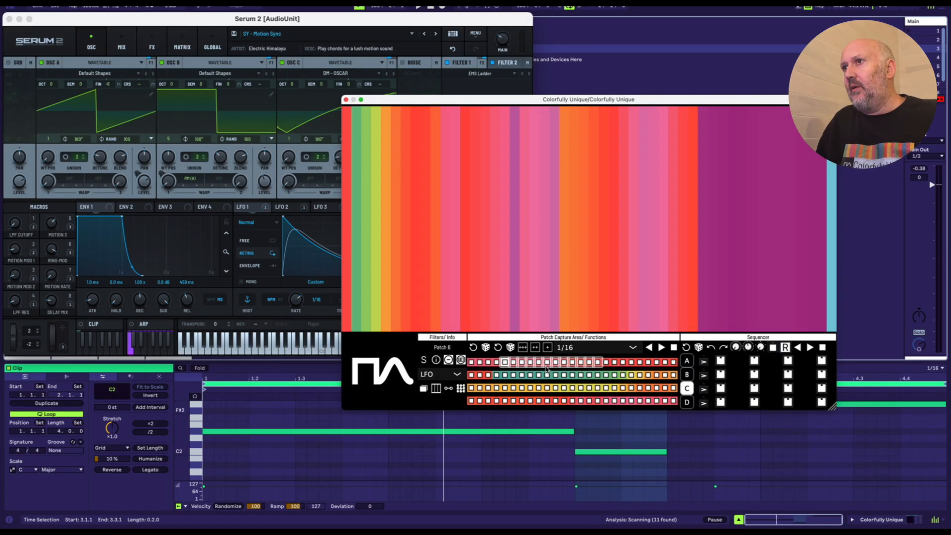
left_click(586, 362)
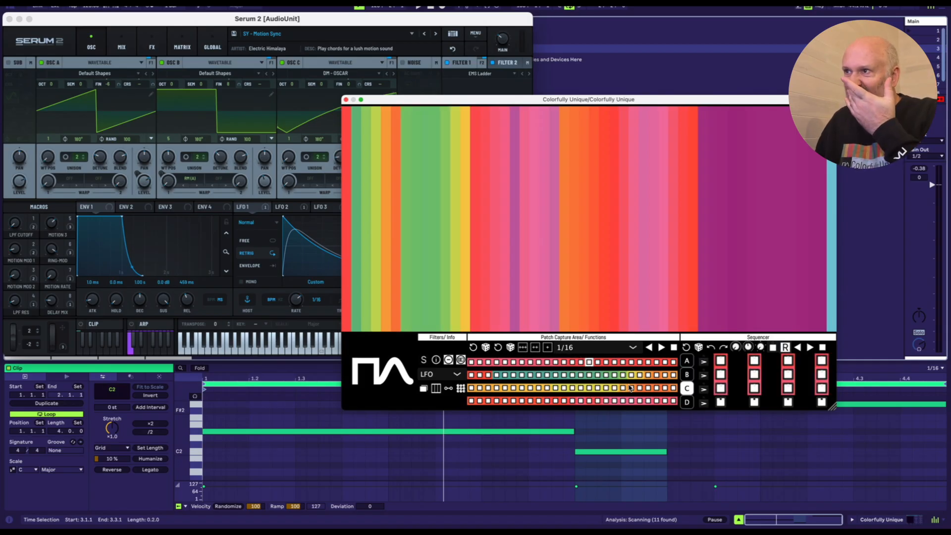
Step: Select sequencer bank D and fill its steps with patches from the grid's last row
left_click(686, 403)
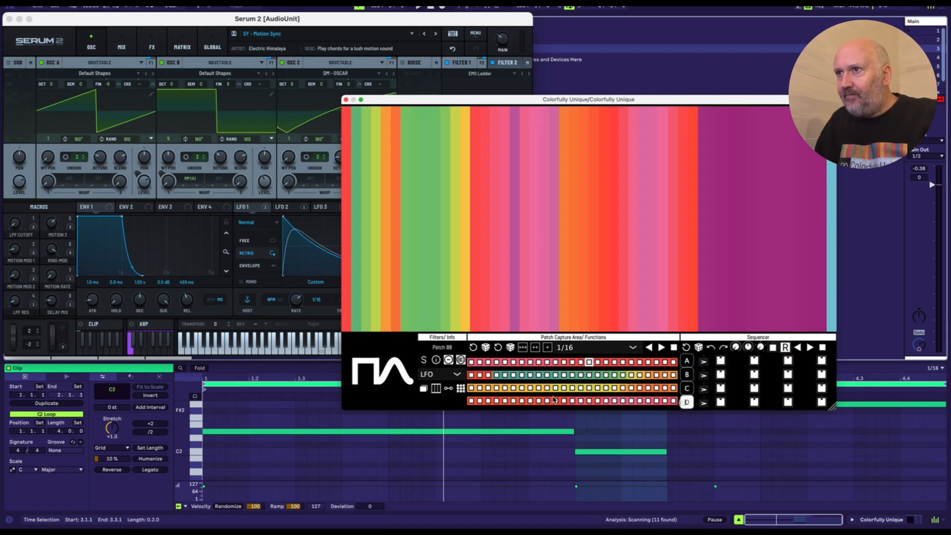
left_click(520, 401)
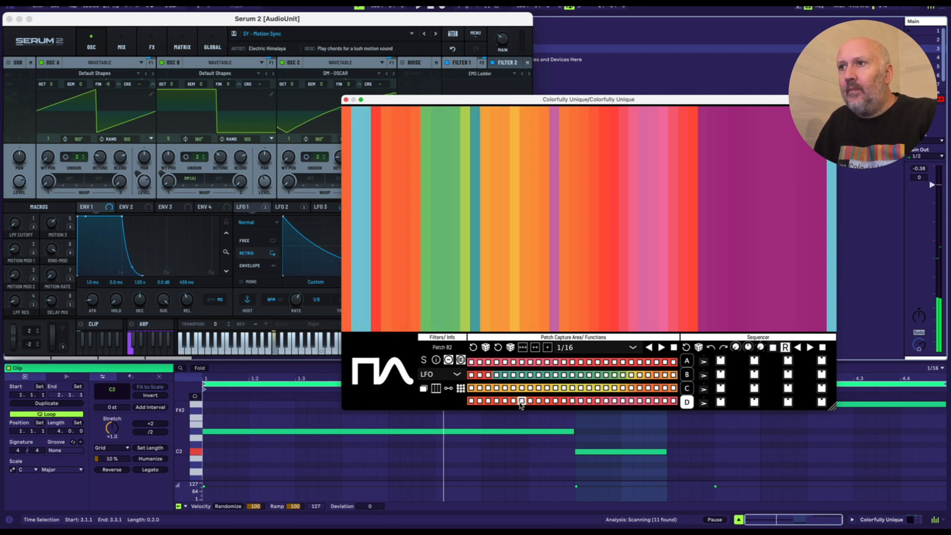
left_click_drag(520, 402, 520, 402)
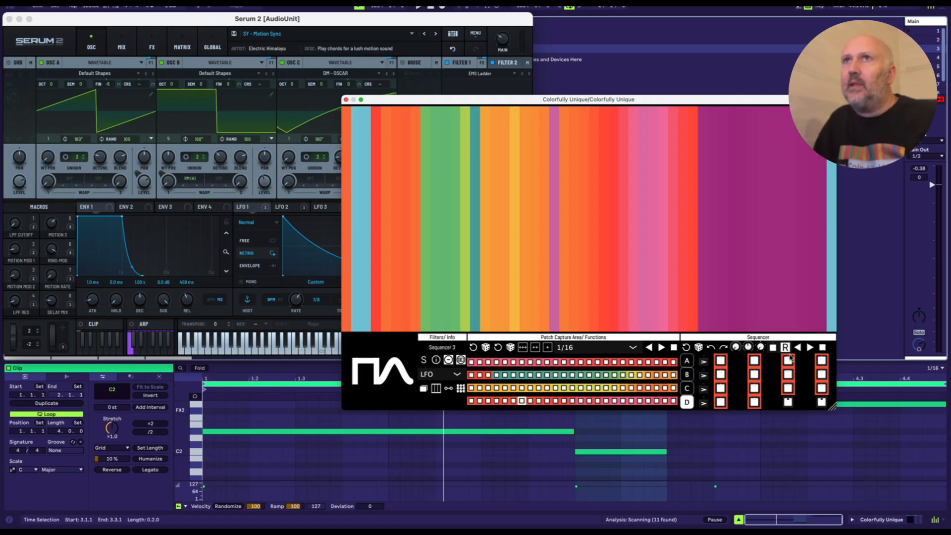
Step: Close the Serum 2 window and launch the green clip on the Colorfully Unique track
left_click(8, 18)
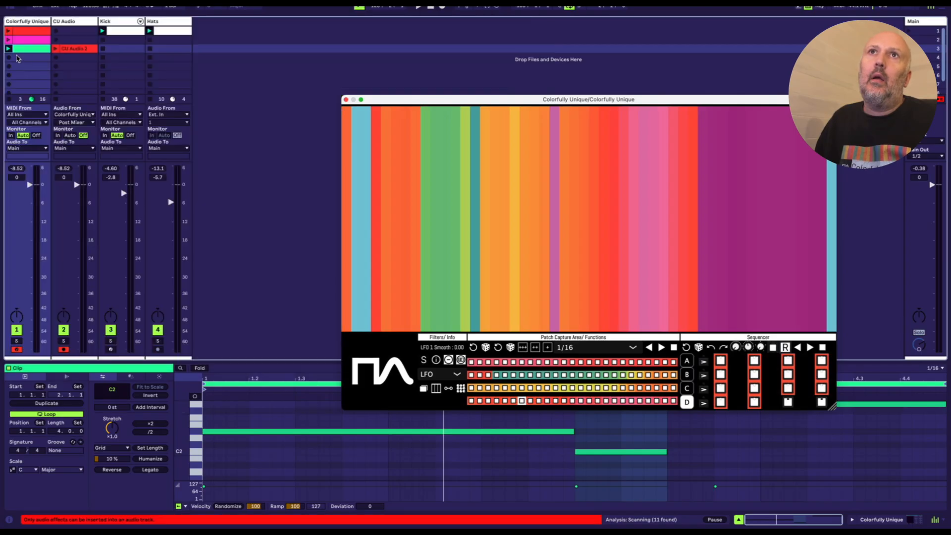
left_click(8, 48)
Step: Move and enlarge the Colorfully Unique window over the session, and play the sequencer forwards
left_click_drag(497, 100, 357, 28)
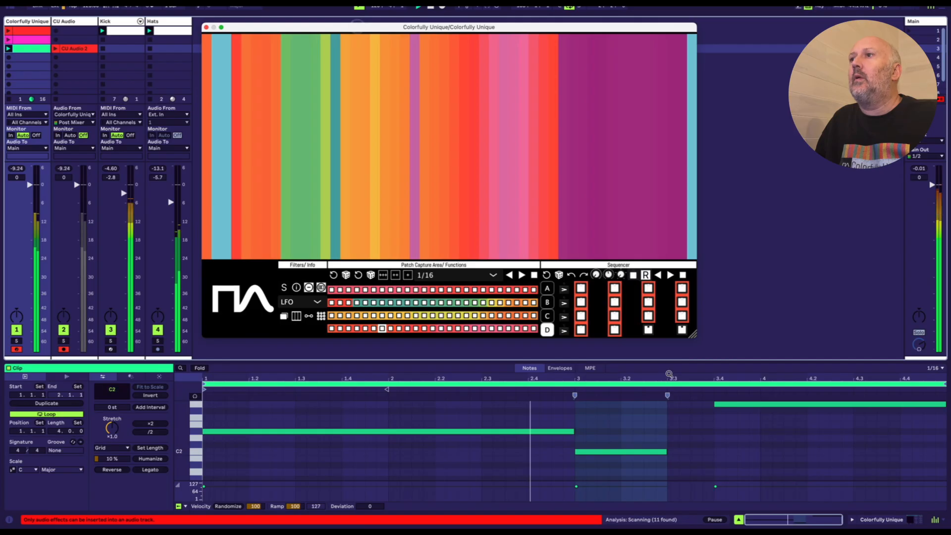
left_click_drag(691, 333, 860, 439)
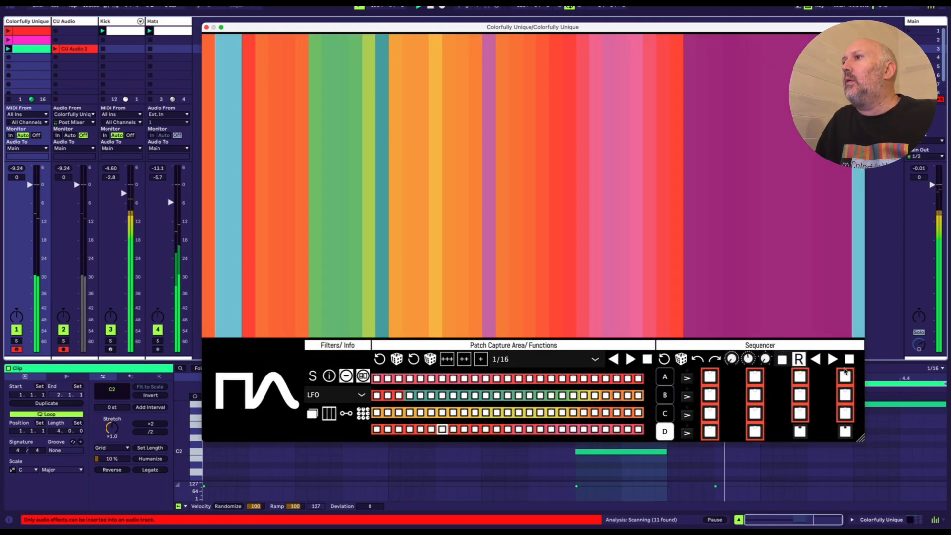
left_click(832, 359)
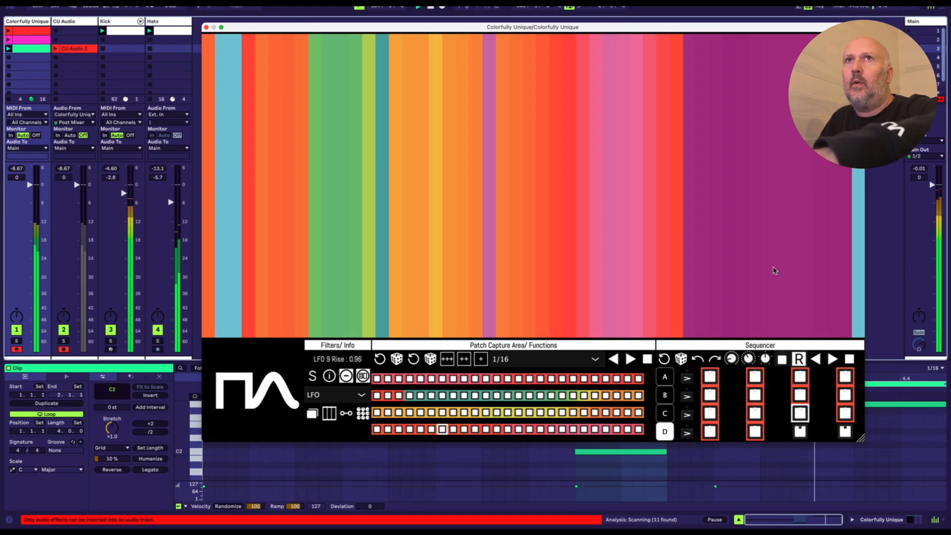
Step: Play back the recorded CU Audio 2 clip, and return to the Colorfully Unique track
left_click(76, 49)
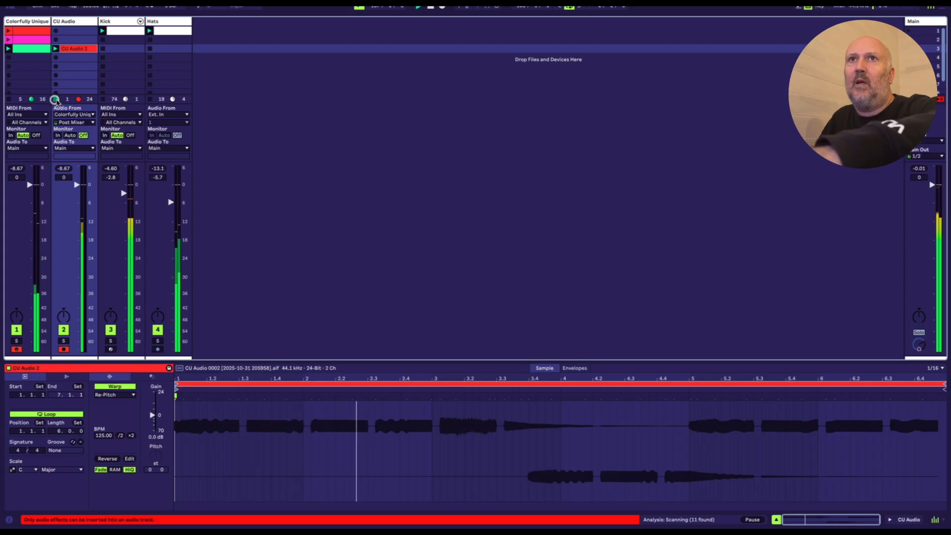
left_click(45, 23)
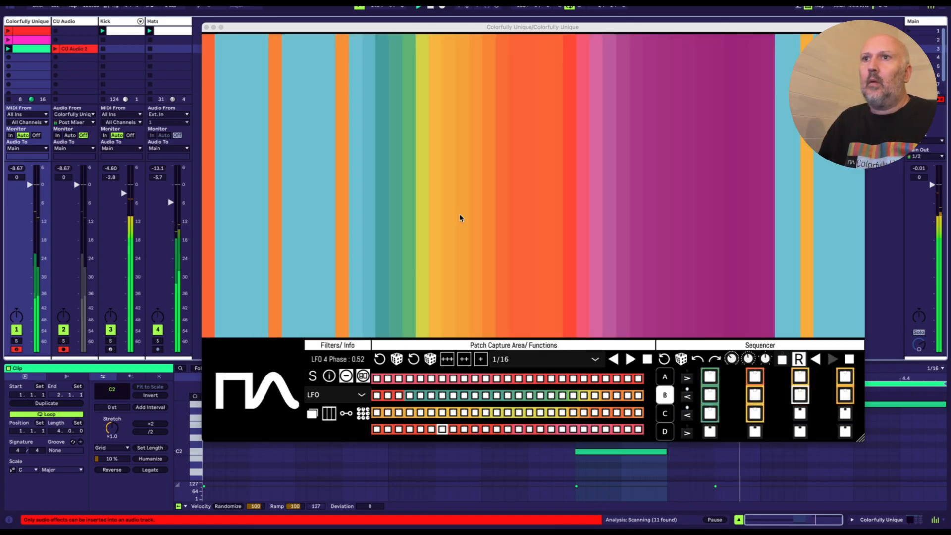
Step: Collapse Colorfully Unique's controls to the large logo view, reposition its window, and stop the transport
left_click(270, 424)
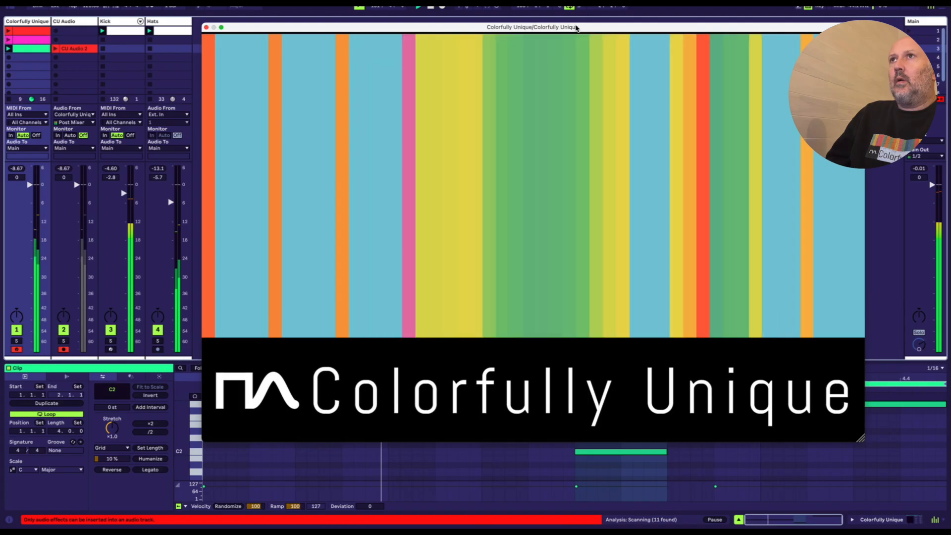
mouse_move(570, 32)
left_mouse_down()
mouse_move(511, 40)
mouse_move(573, 44)
left_mouse_up()
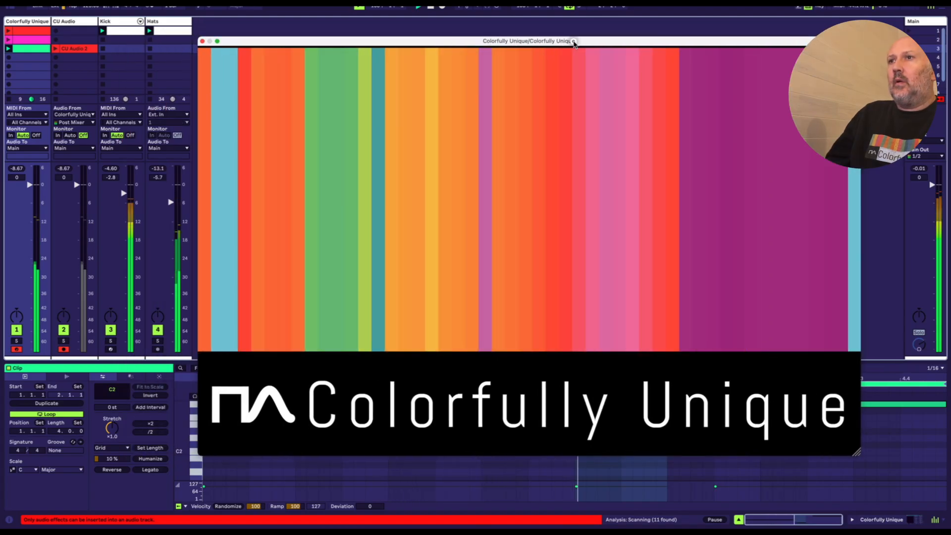
key("space")
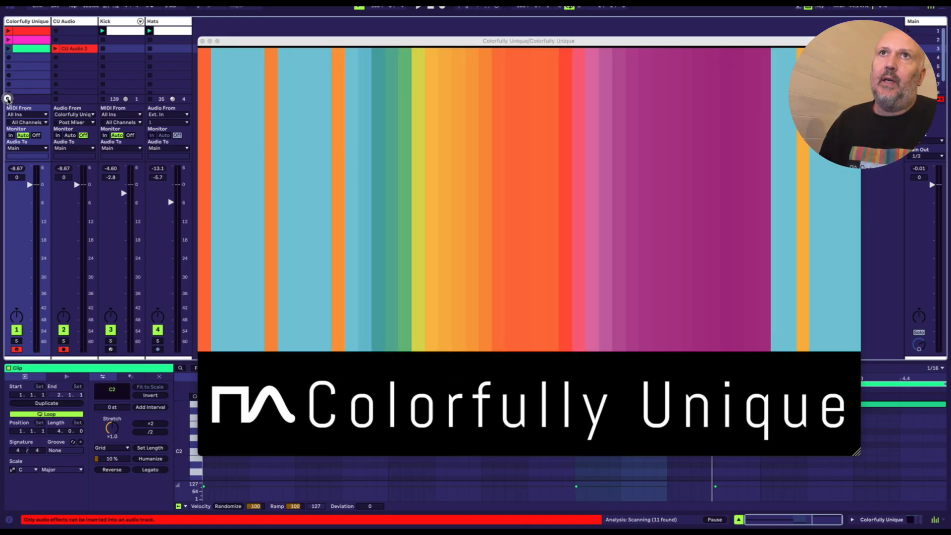
Step: Restart playback with the Neon Streets Poly preset loaded, close Serum 2's window, and reposition Colorfully Unique beside the mixer tracks
key("space")
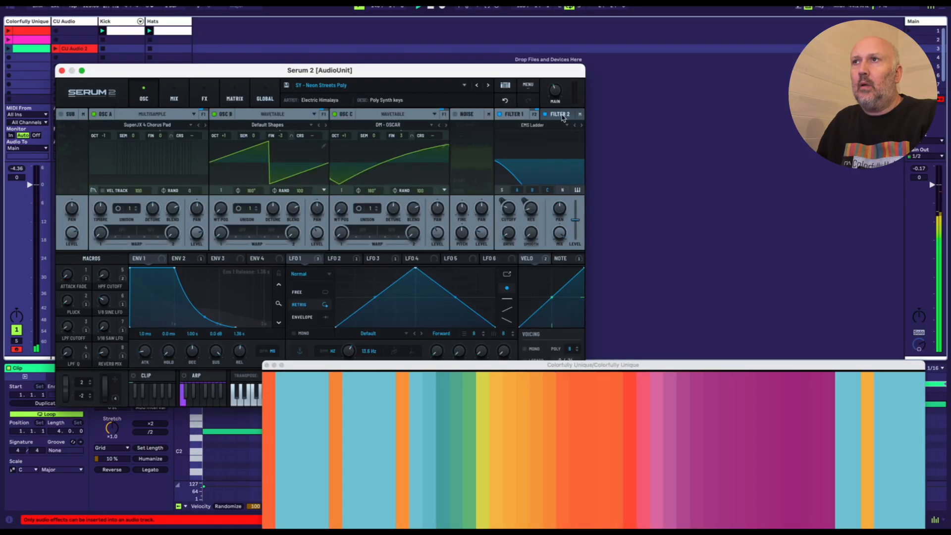
left_click_drag(734, 366, 663, 56)
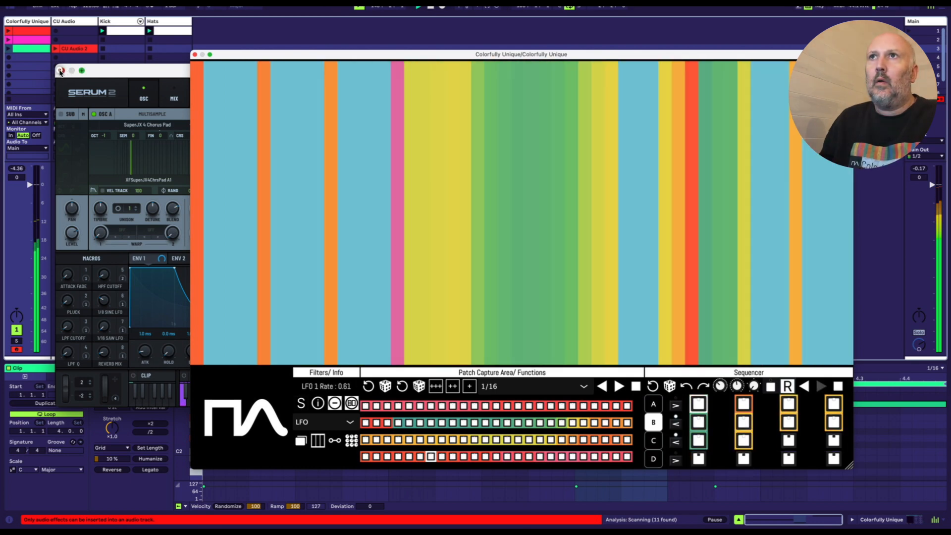
left_click(60, 70)
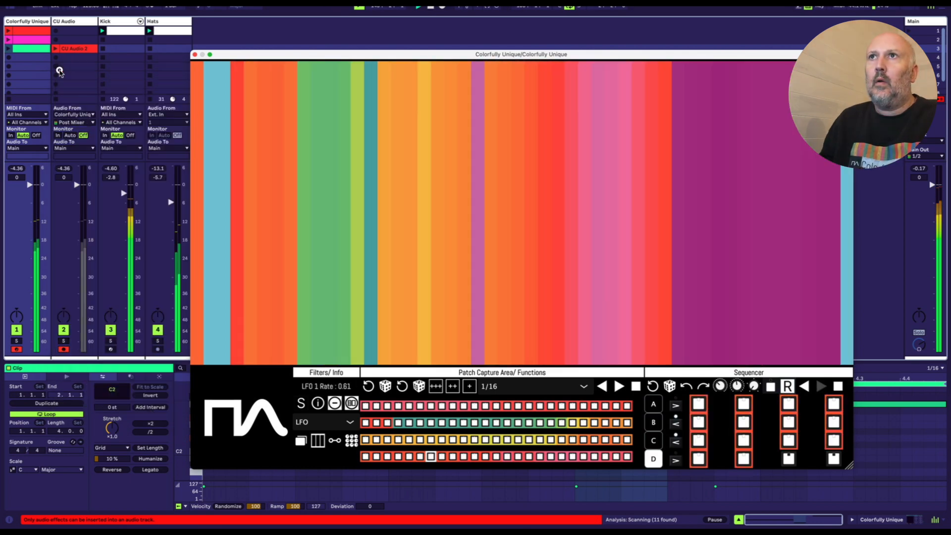
left_click_drag(436, 55, 440, 38)
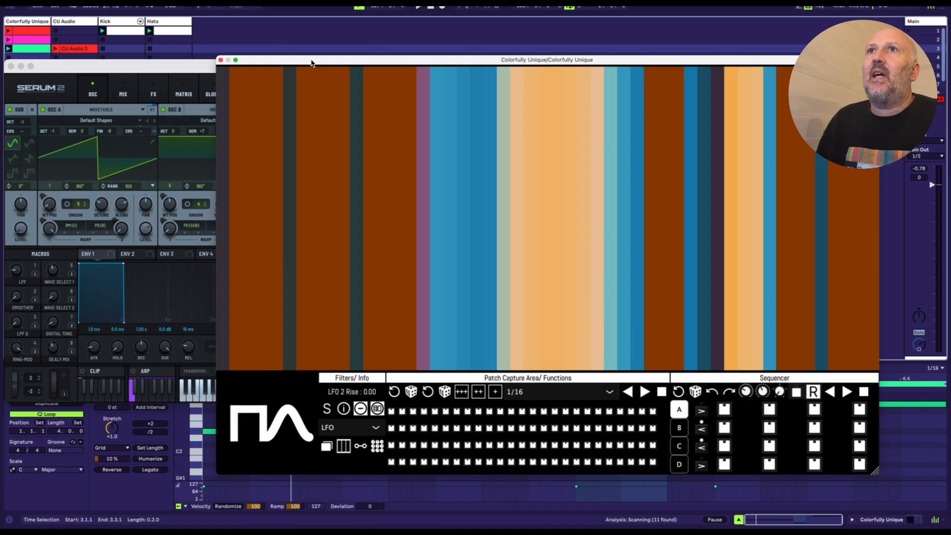
Step: Offset the Colorfully Unique window so Serum 2's Ring-Modulated Line preset shows, and bring Serum 2 into focus
left_click_drag(311, 63, 328, 101)
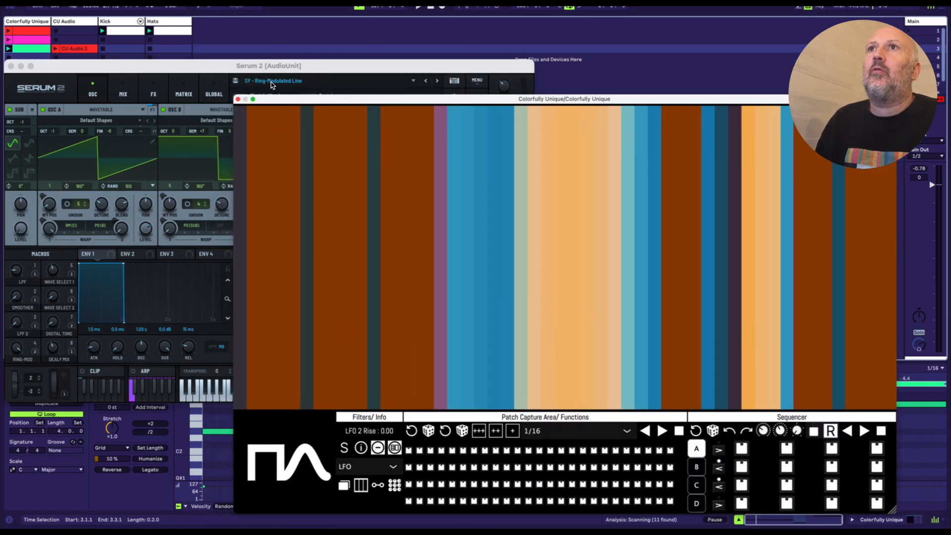
left_click(299, 67)
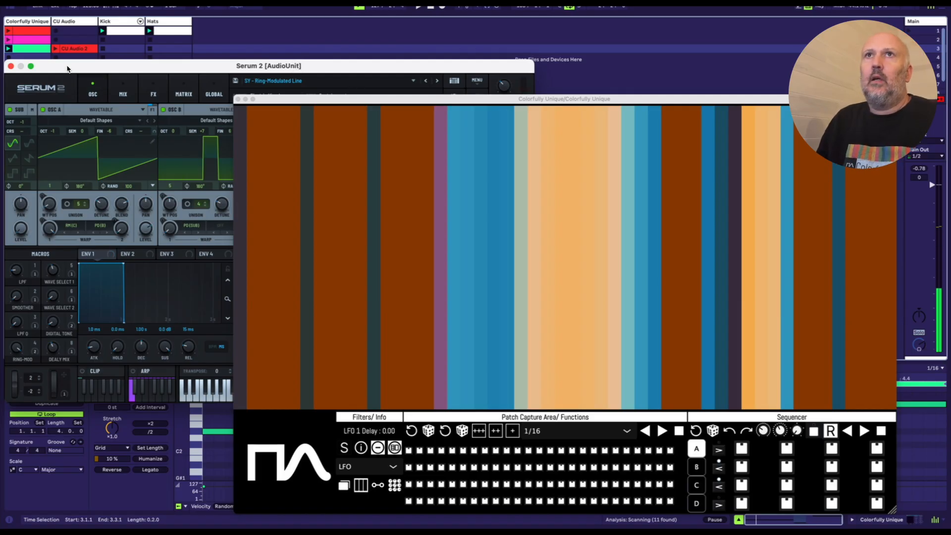
Step: Launch the third Colorfully Unique clip, move the plug-in window up, and sweep the LFO parameters to capture a series of patches
left_click(8, 49)
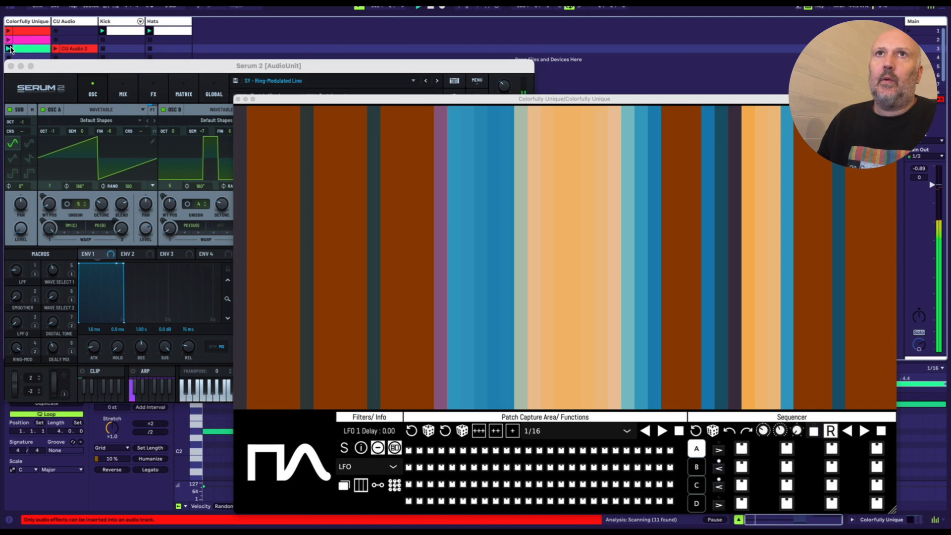
left_click_drag(336, 101, 304, 41)
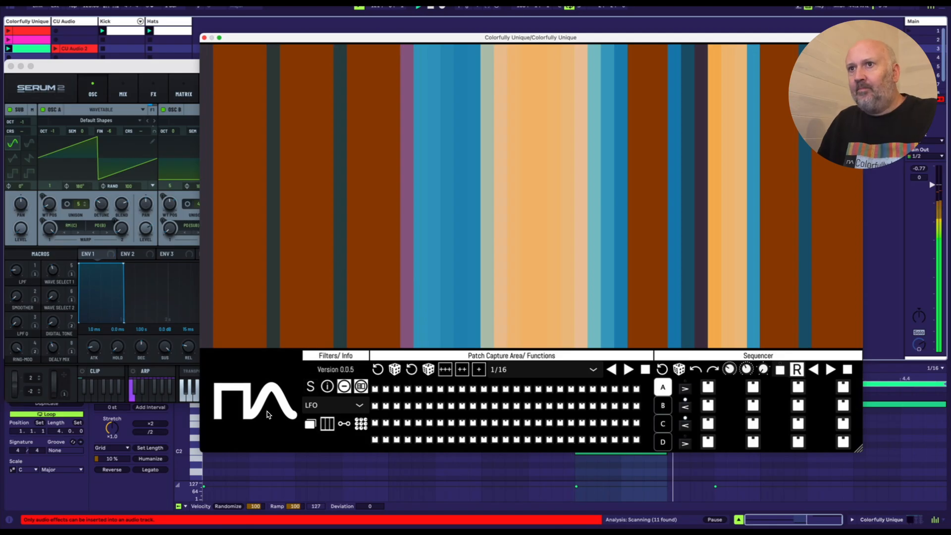
mouse_move(327, 257)
left_mouse_down()
mouse_move(375, 192)
mouse_move(411, 227)
mouse_move(437, 189)
left_mouse_up()
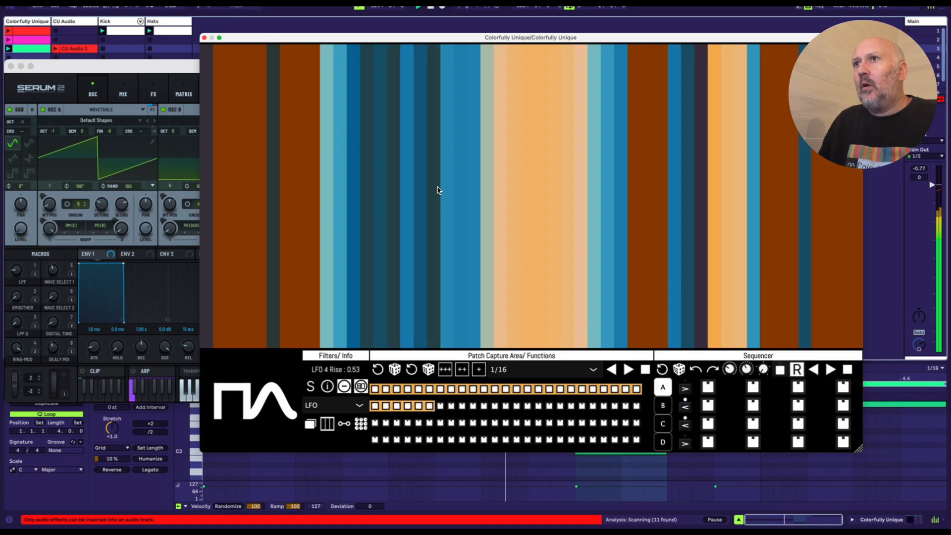
mouse_move(760, 284)
left_mouse_down()
mouse_move(674, 178)
mouse_move(609, 166)
mouse_move(547, 106)
left_mouse_up()
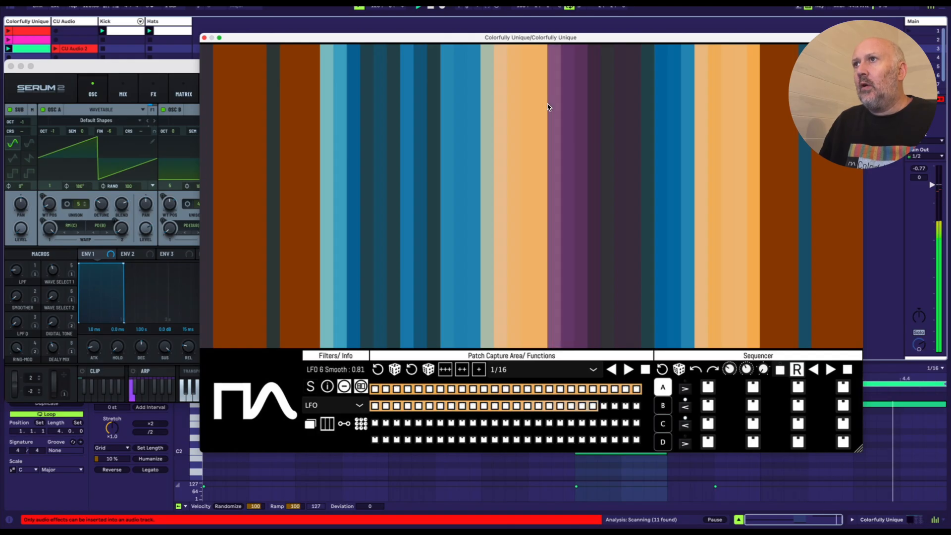
key("Escape")
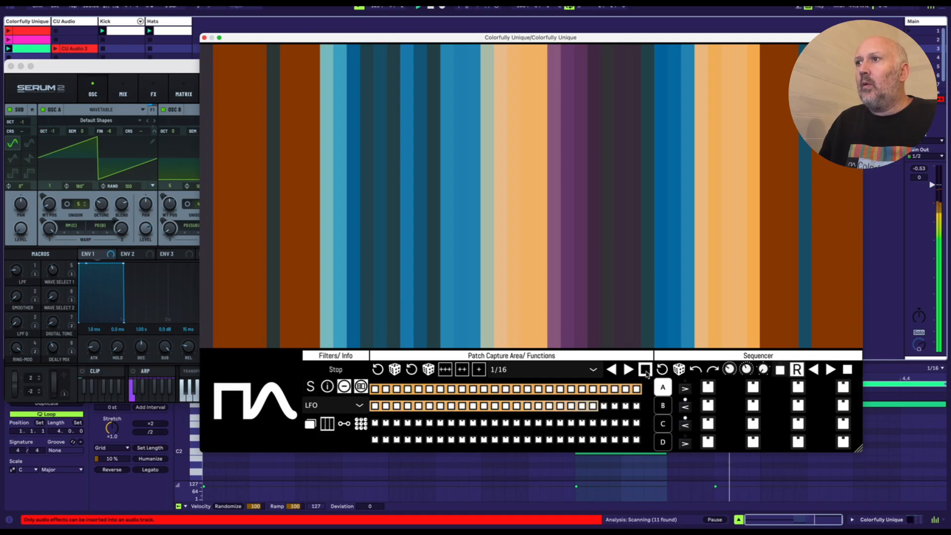
Step: Recall captured patches 14, 10, 33 and 1 to compare their sounds
left_click(517, 390)
left_click(466, 390)
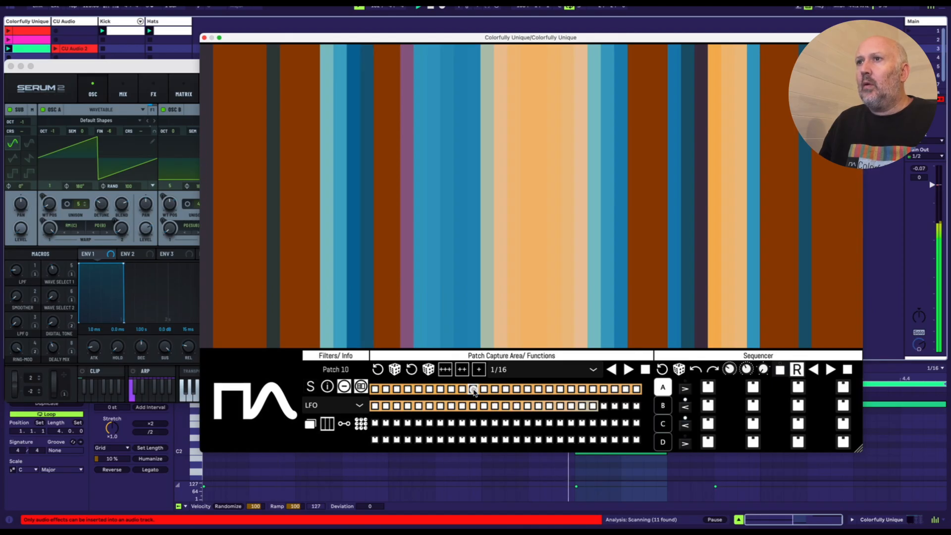
left_click(451, 406)
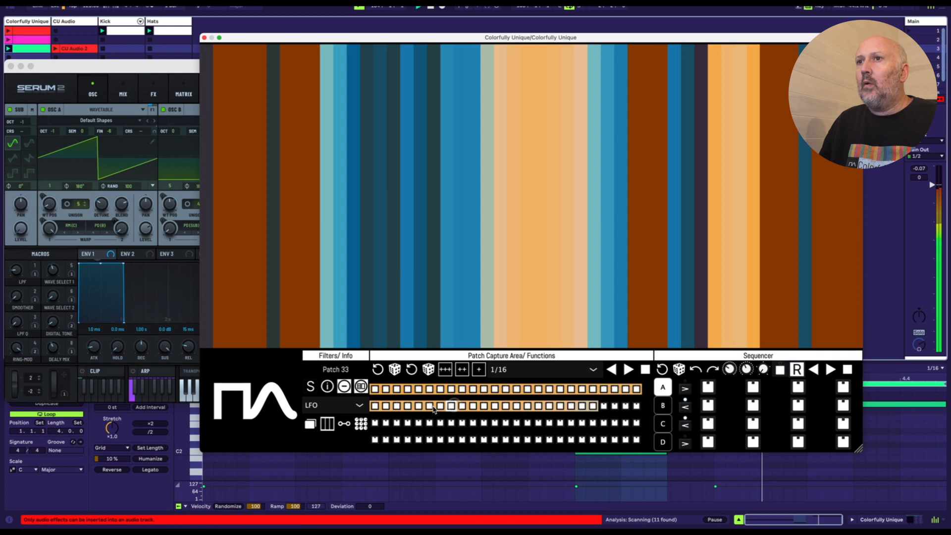
left_click(375, 389)
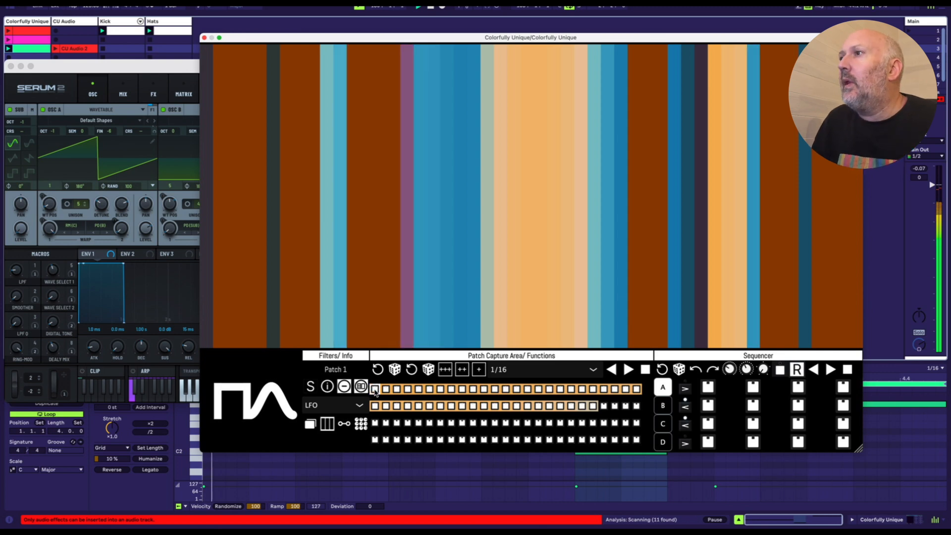
Step: Capture more patches by sweeping the LFO parameters, and fill all sixteen steps of sequencer bank A, including patches 20, 40 and 31
mouse_move(341, 253)
left_mouse_down()
mouse_move(288, 240)
mouse_move(242, 149)
mouse_move(233, 185)
mouse_move(291, 142)
mouse_move(295, 155)
mouse_move(293, 202)
mouse_move(239, 263)
mouse_move(248, 193)
mouse_move(237, 325)
mouse_move(255, 328)
left_mouse_up()
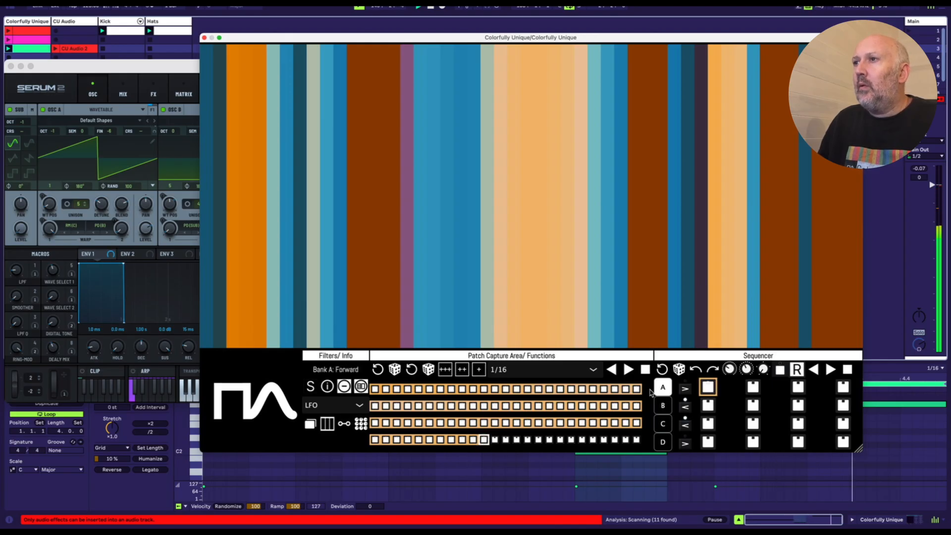
left_click(583, 389)
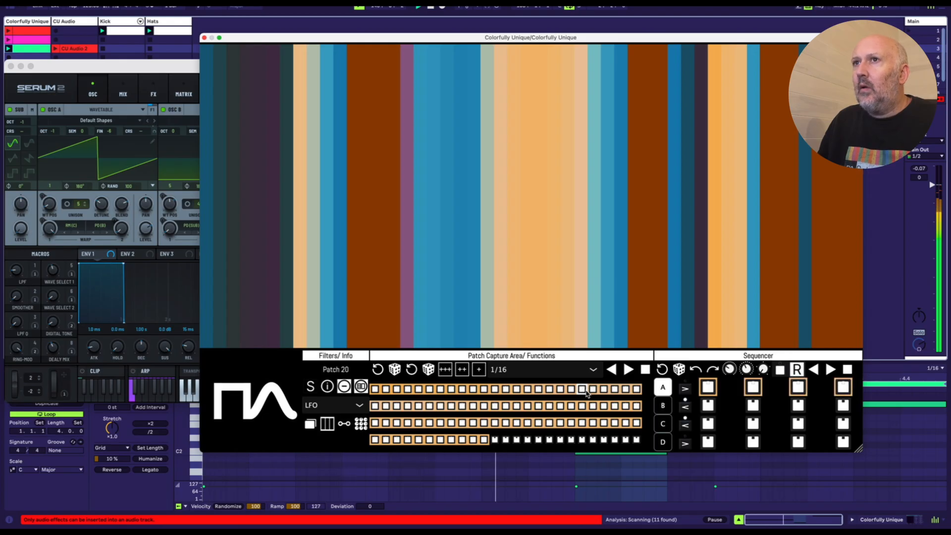
left_click(538, 406)
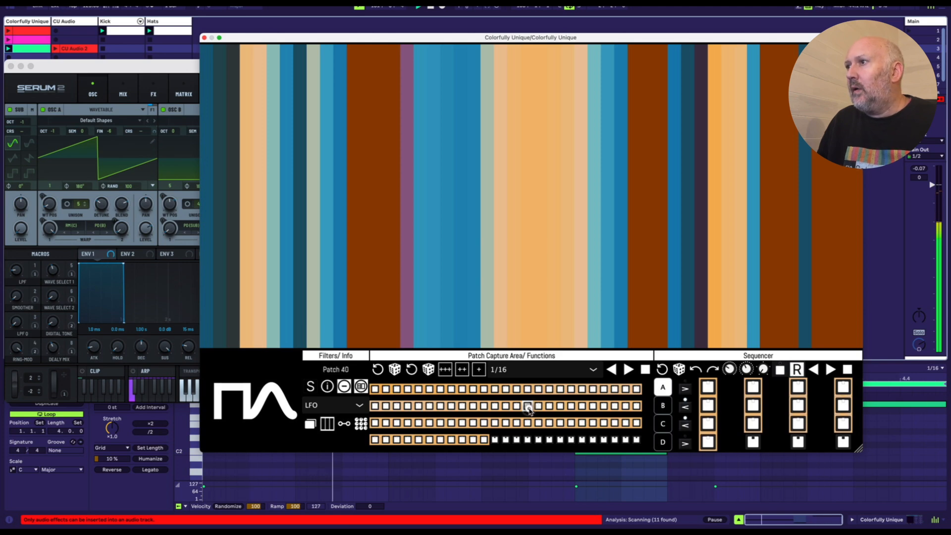
left_click(429, 406)
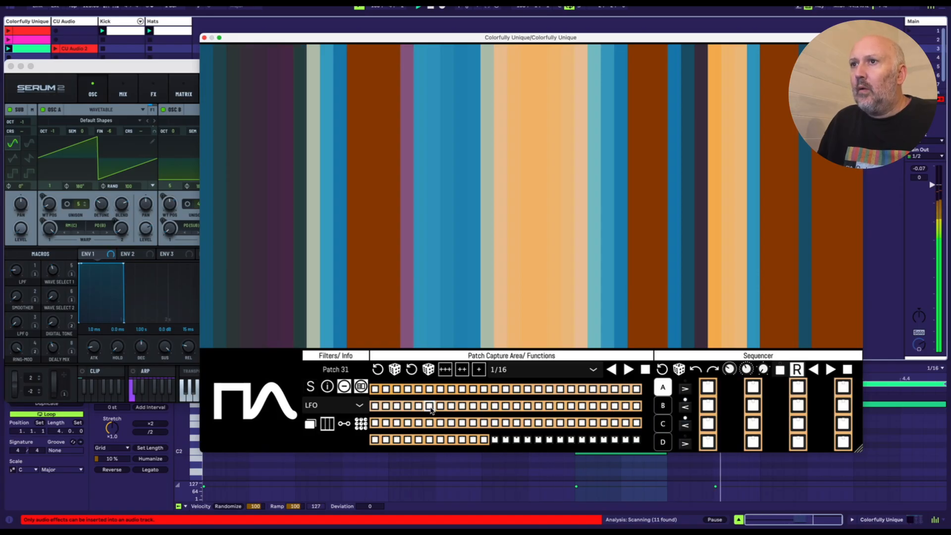
Step: With the transport stopped, play the patches backwards at a 1/32 rate and fill fourteen steps of sequencer bank B
left_click(662, 405)
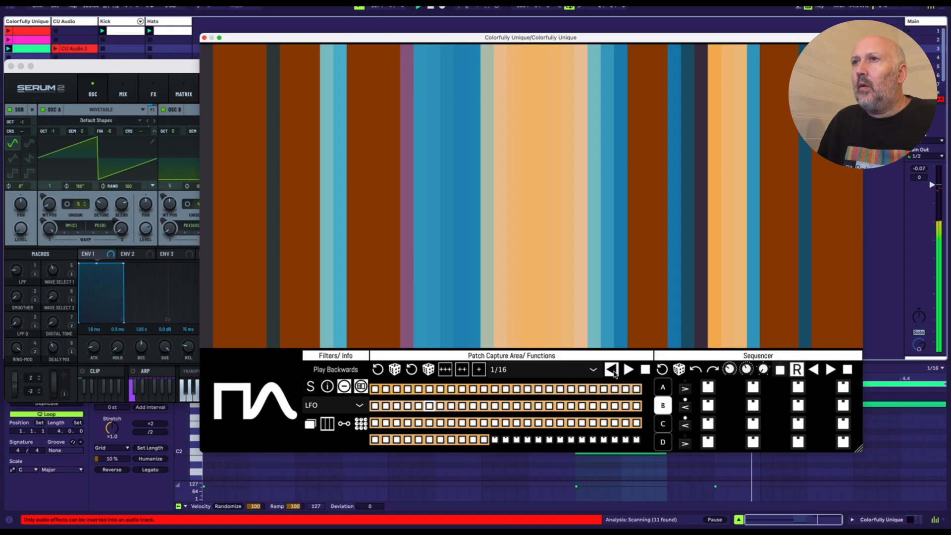
key("space")
left_click(612, 369)
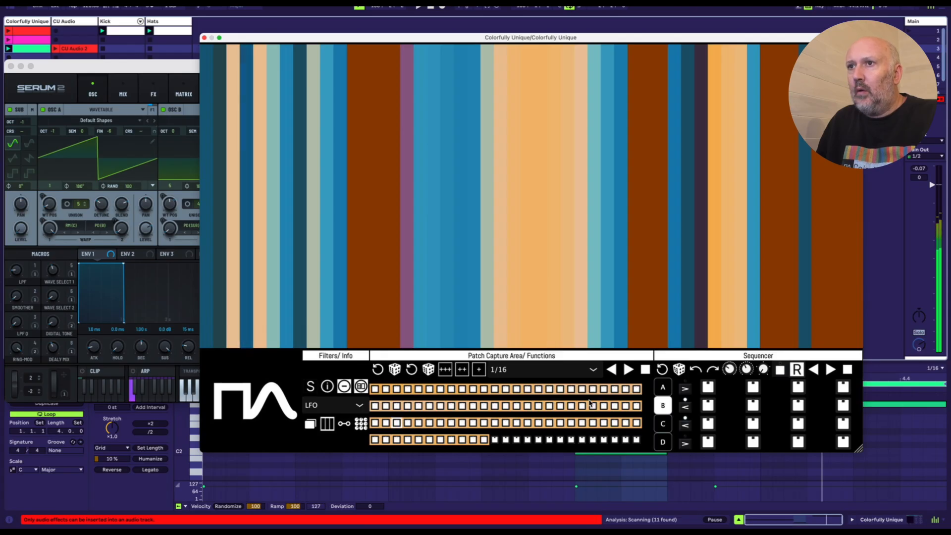
left_click(574, 369)
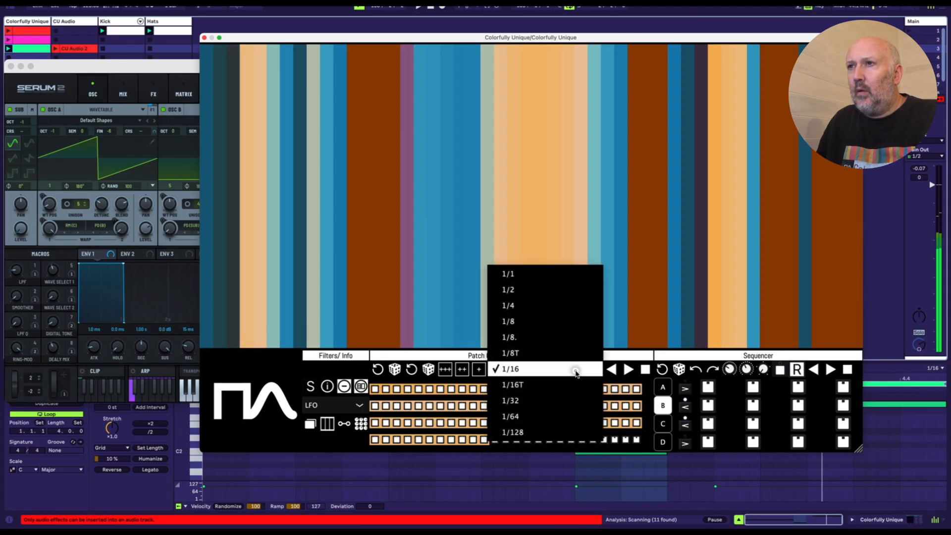
left_click(569, 385)
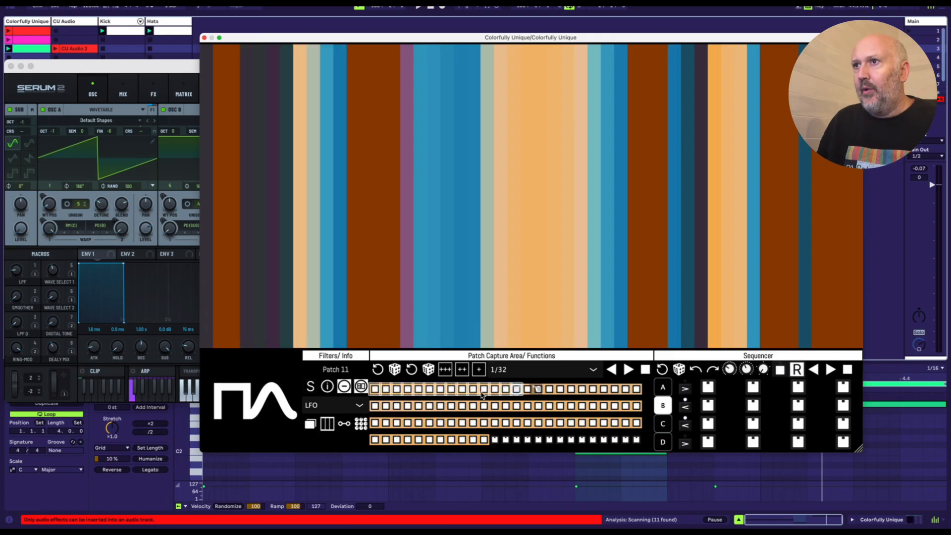
Step: Switch to sequencer bank C and fill its first twelve steps with captured patches, including patches 40 and 80
left_click(662, 391)
left_click(662, 424)
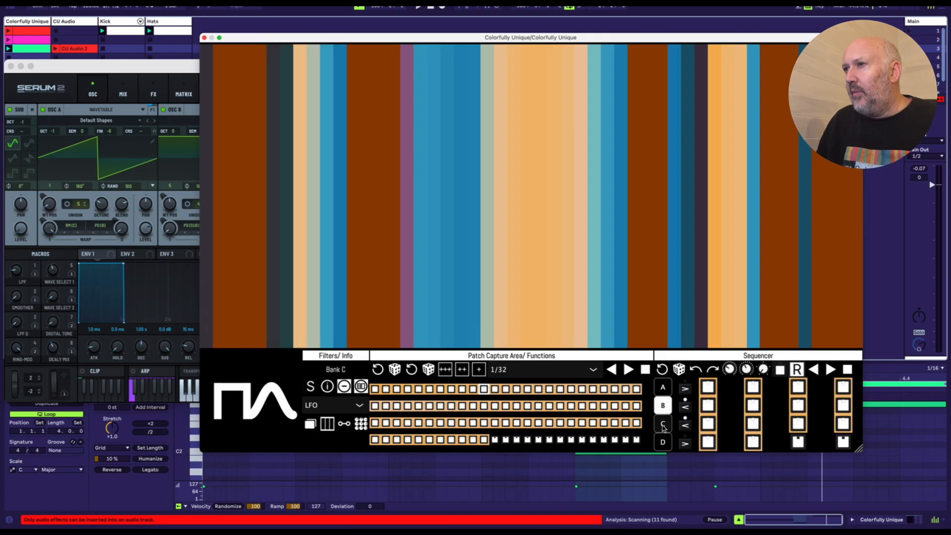
left_click(529, 407)
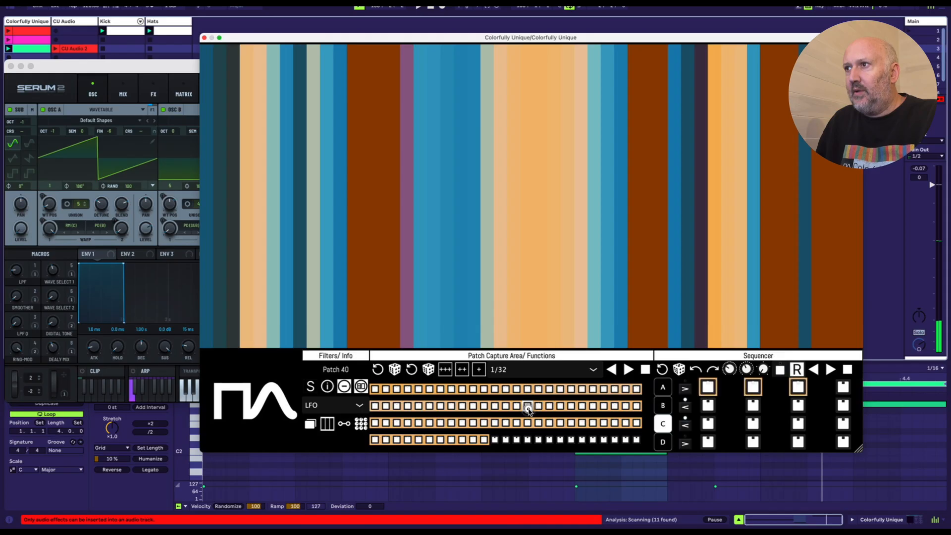
left_click(473, 441)
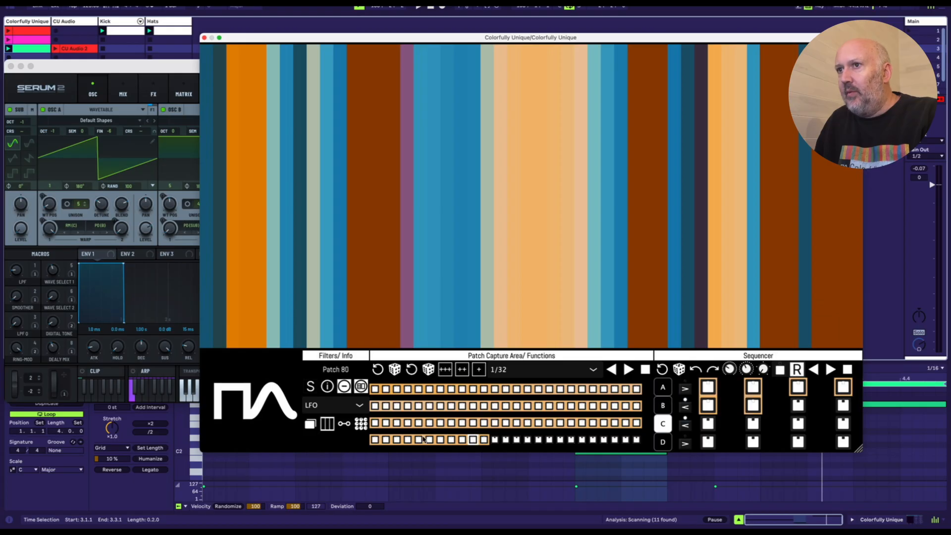
left_click(439, 441)
left_click(417, 439)
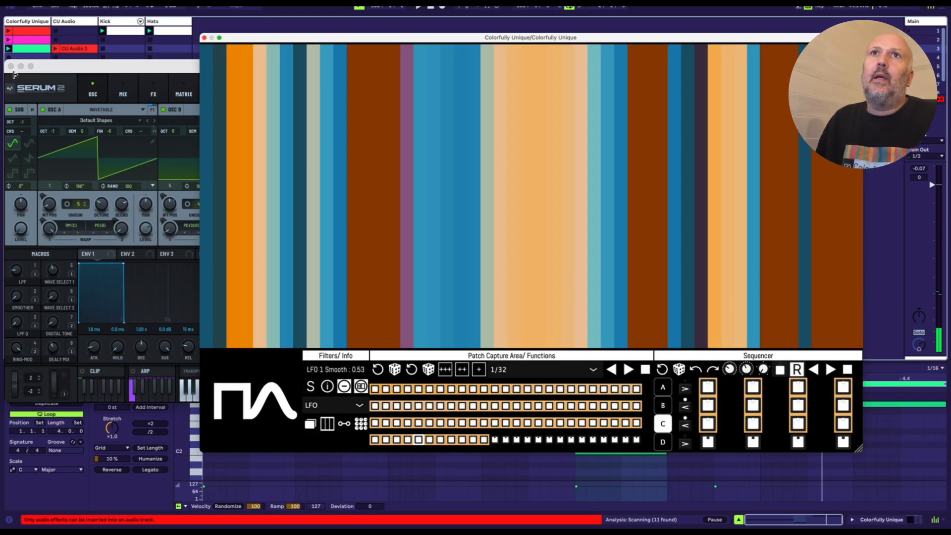
Step: Start the transport, play the sequencer forwards with Bank Select set to ABC, and stop playback
key("space")
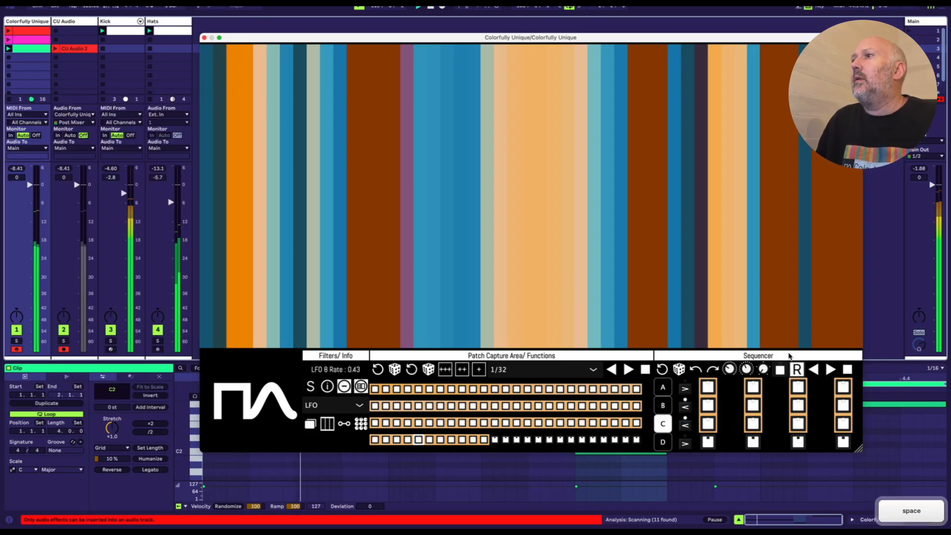
left_click(830, 370)
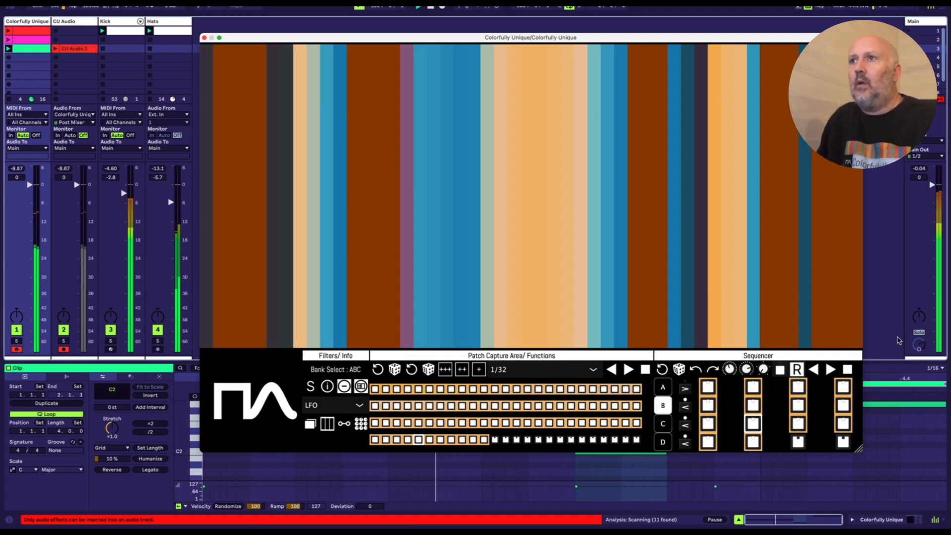
key("space")
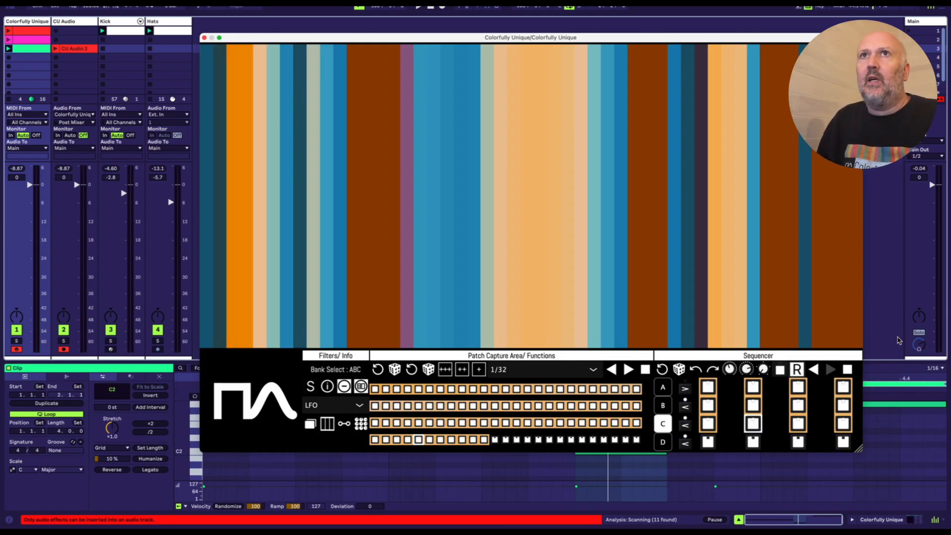
Step: Restart playback, lower the Colorfully Unique window, and set the Arrangement View's position at about bar 345
key("space")
left_click_drag(639, 38, 639, 119)
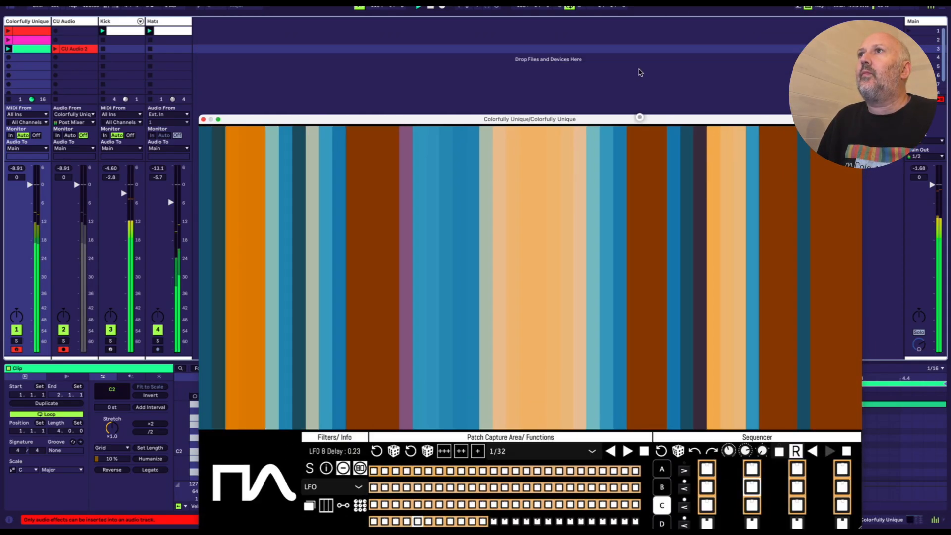
key("Tab")
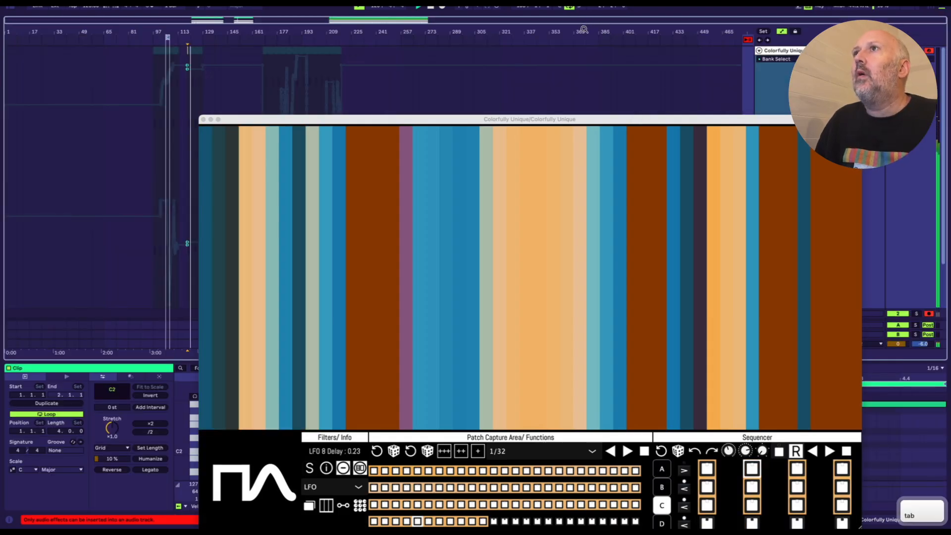
left_click_drag(584, 28, 582, 45)
left_click(486, 84)
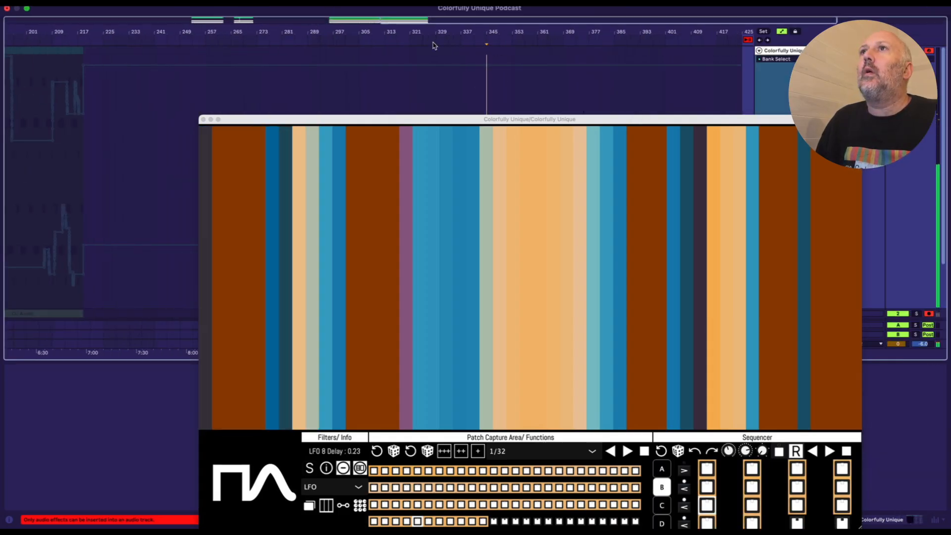
left_click_drag(492, 29, 469, 70)
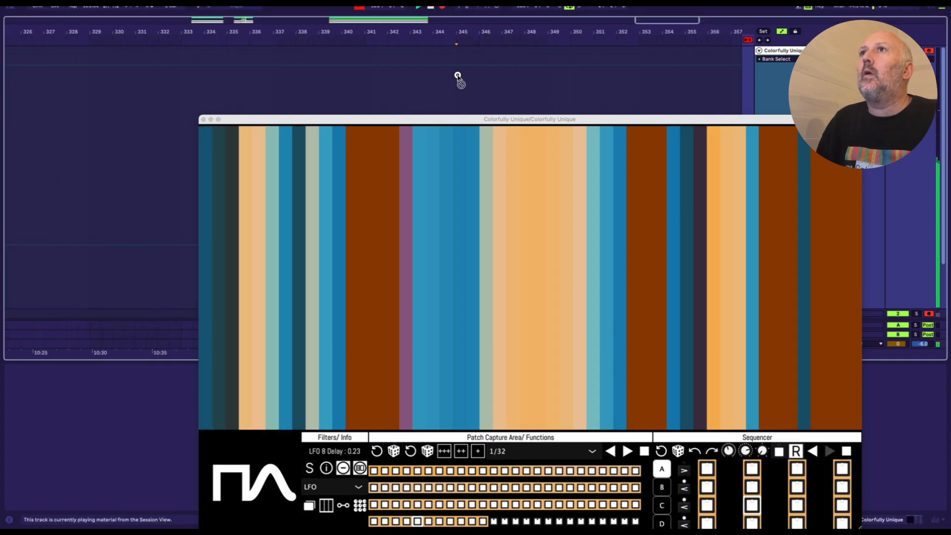
Step: Start recording into the arrangement, and reposition the Colorfully Unique window over the timeline
left_click_drag(517, 121, 484, 87)
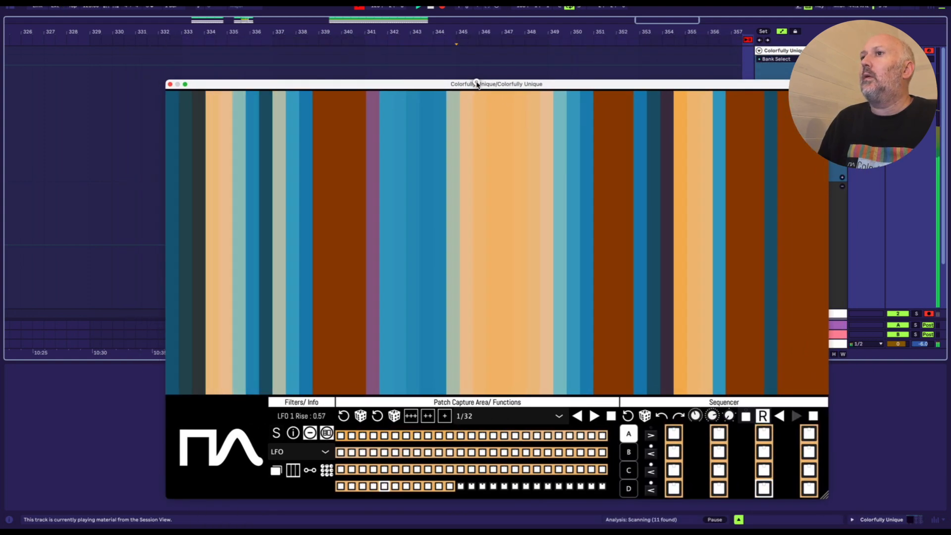
left_click(442, 9)
left_click(443, 6)
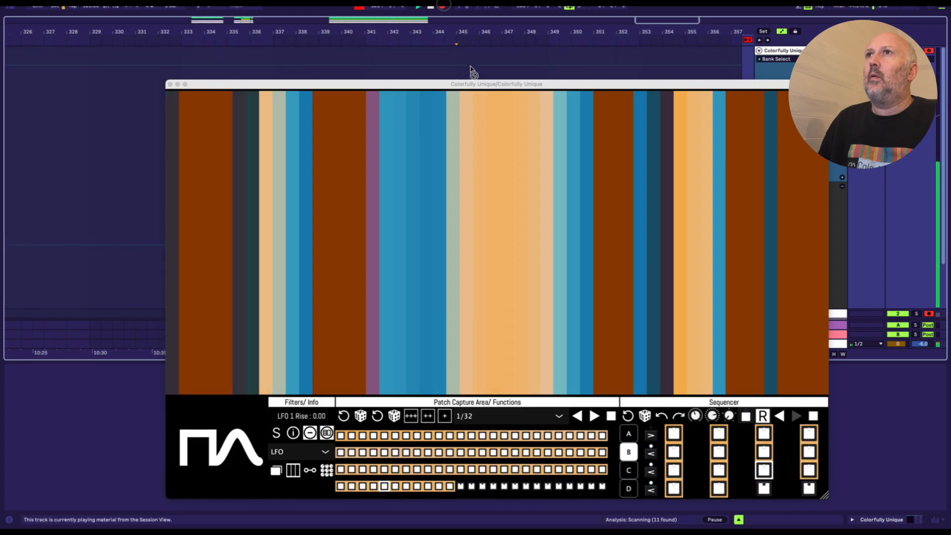
left_click_drag(477, 33, 477, 25)
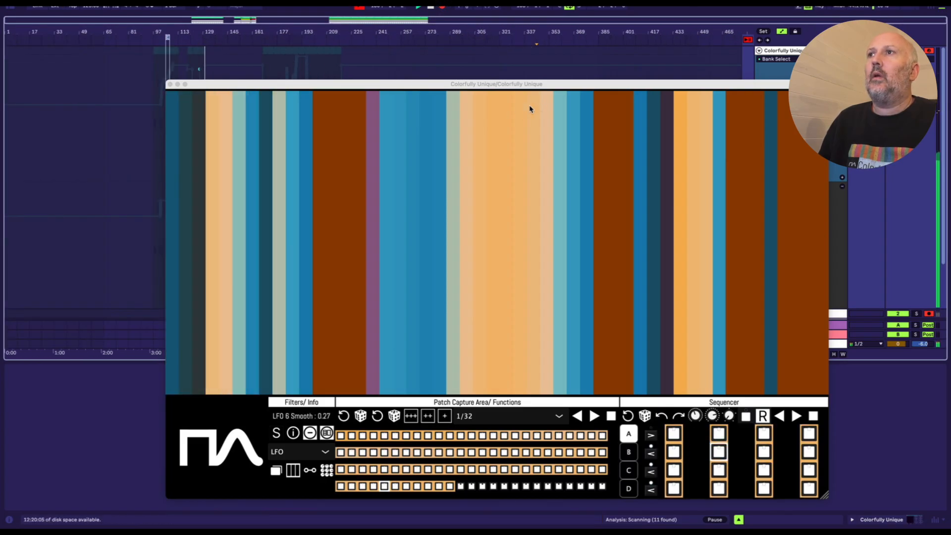
left_click_drag(567, 87, 585, 48)
Step: Return to Session View and reselect the Colorfully Unique track after checking the CU Audio track
key("Tab")
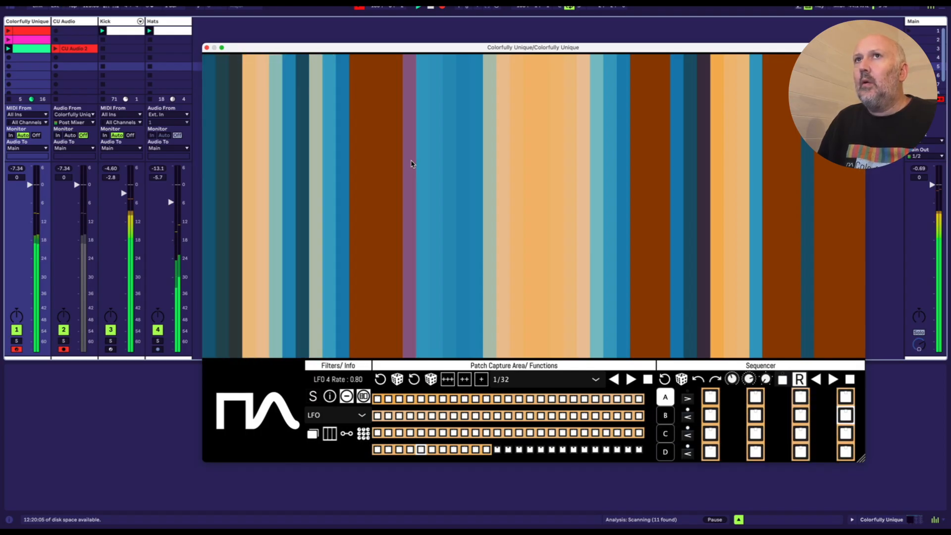
left_click(26, 21)
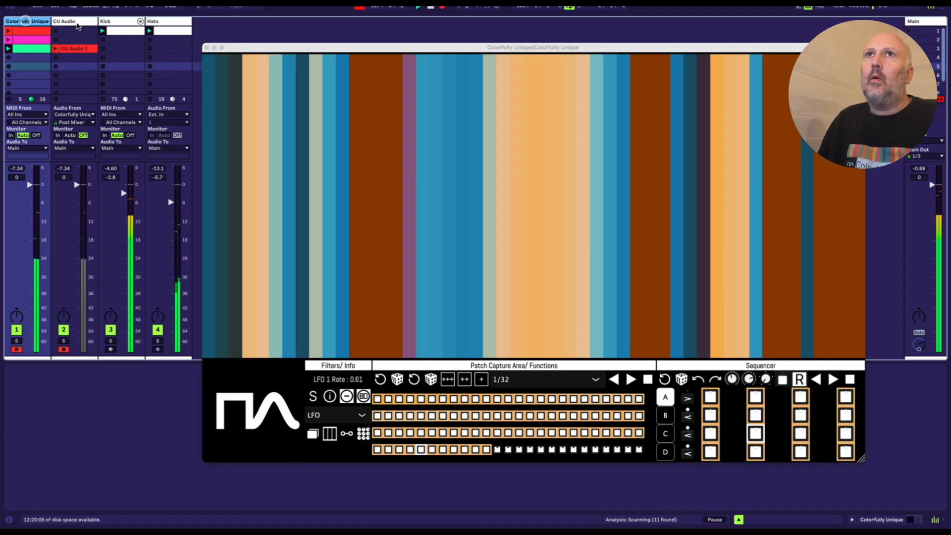
left_click(77, 21)
left_click(25, 22)
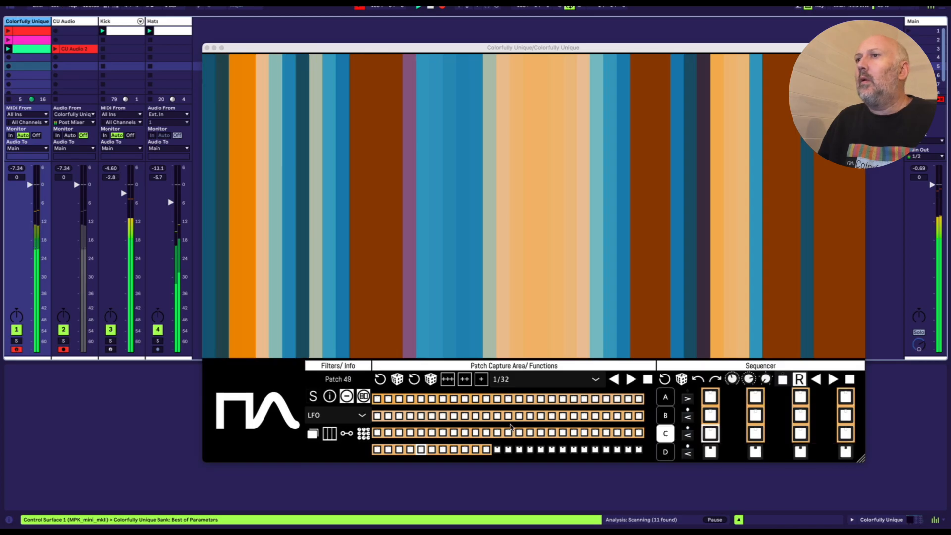
Step: Open Serum 2's window, shrink the Colorfully Unique window, and arrange both so Serum 2's full interface is visible
left_click(363, 436)
left_click_drag(515, 47, 540, 179)
left_click_drag(534, 94, 381, 84)
left_click_drag(560, 180, 583, 48)
left_click_drag(910, 461, 679, 287)
left_click_drag(582, 48, 726, 21)
left_click_drag(287, 80, 303, 166)
left_click_drag(497, 25, 738, 209)
left_click_drag(514, 166, 533, 99)
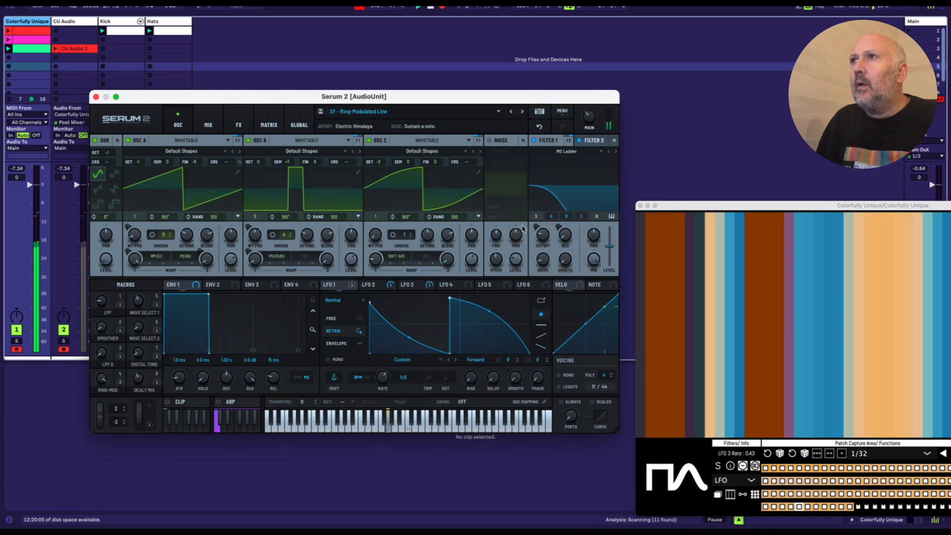
mouse_move(540, 244)
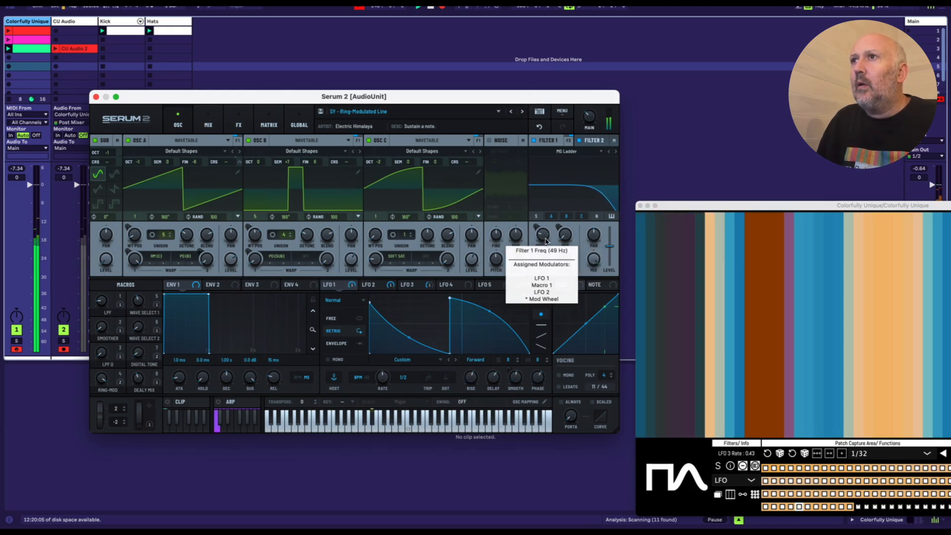
Step: Adjust Filter 1's cutoff and Var settings in Serum 2, sweeping the cutoff up and down while the sequence plays
left_click_drag(539, 240, 536, 206)
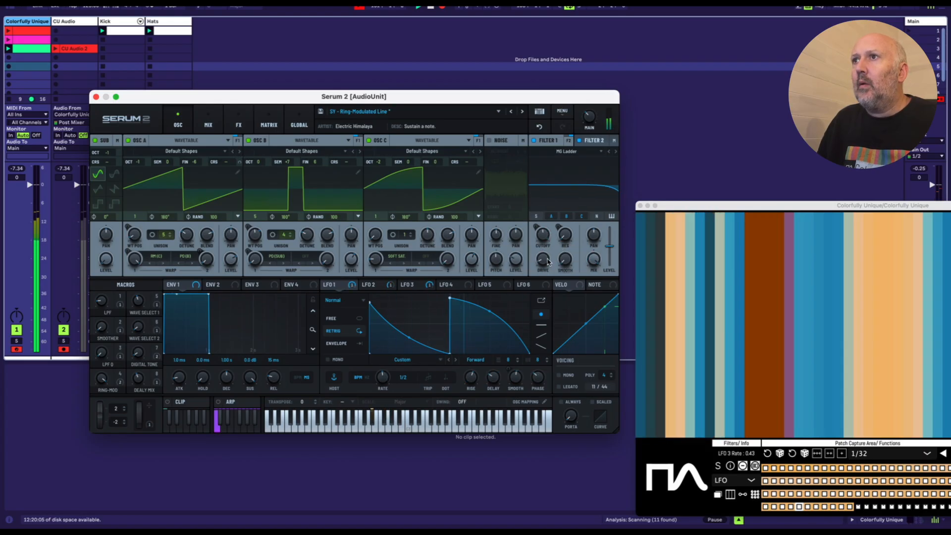
left_click_drag(565, 261, 559, 227)
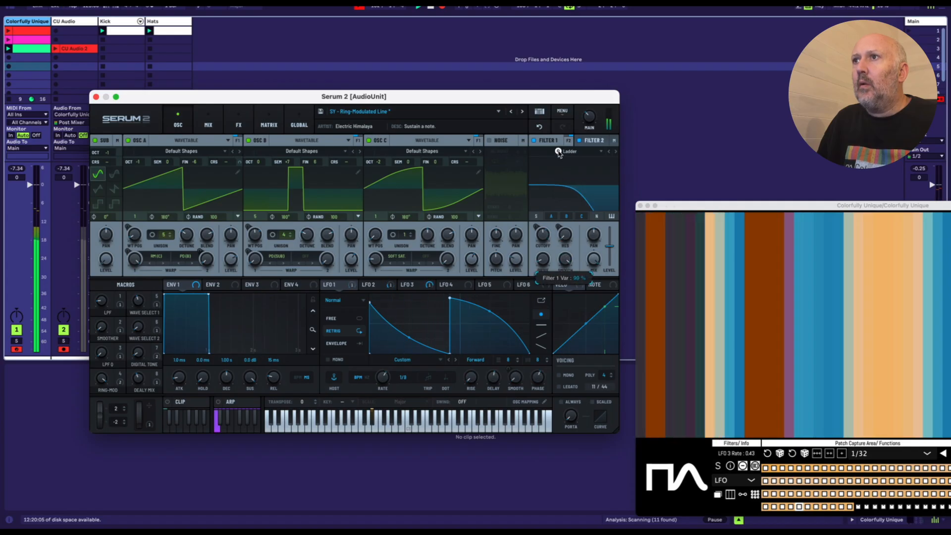
left_click_drag(555, 313, 538, 246)
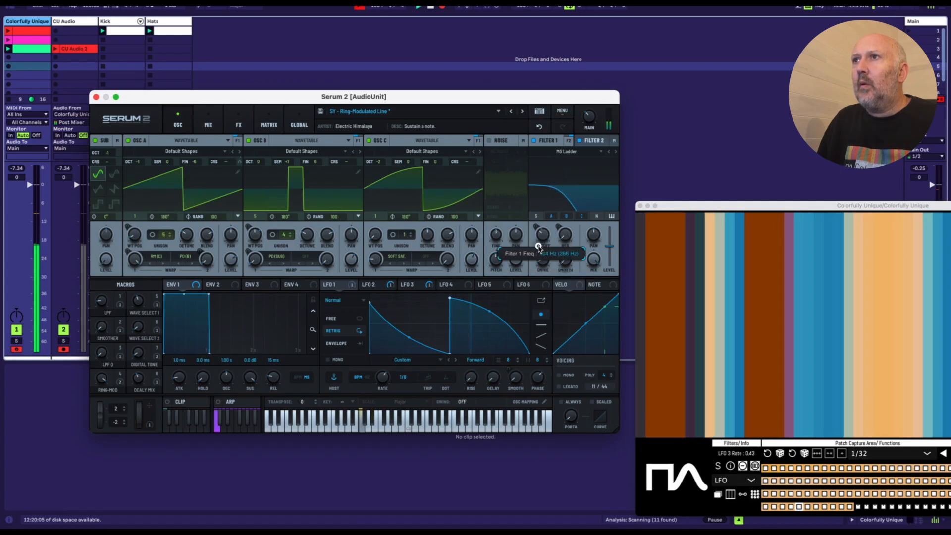
left_click_drag(543, 285, 538, 226)
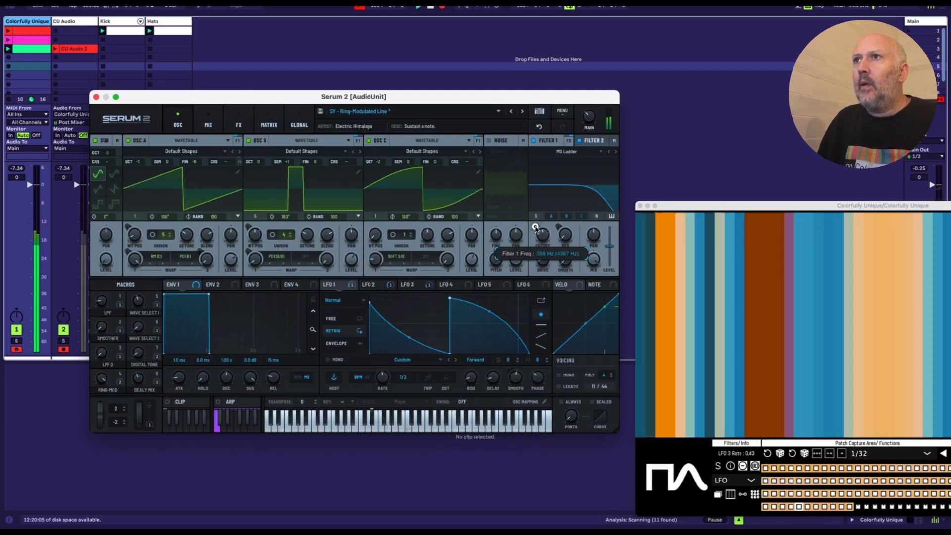
left_click_drag(535, 228, 536, 220)
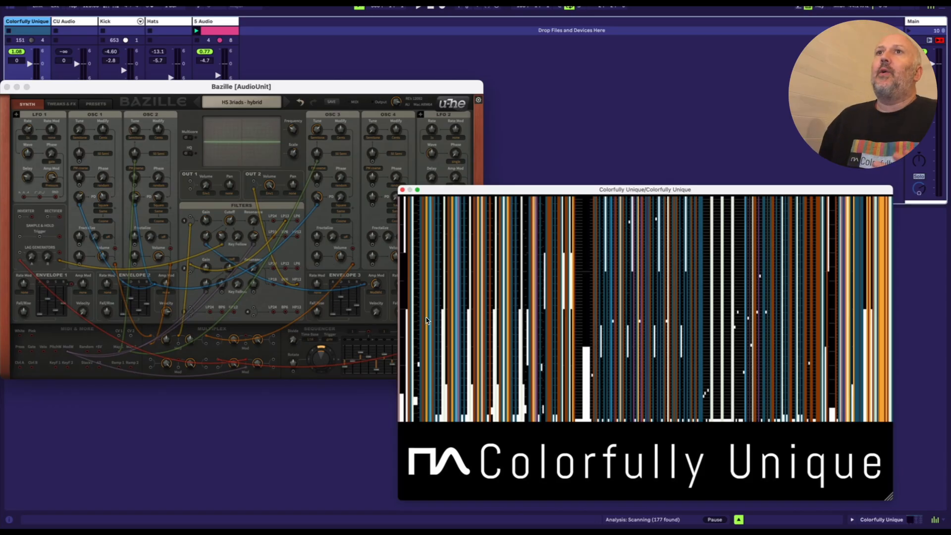
Step: Position the Bazille window beside Colorfully Unique, arm the Colorfully Unique track and start playback
mouse_move(221, 87)
left_mouse_down()
mouse_move(237, 217)
mouse_move(229, 97)
left_mouse_up()
left_click_drag(36, 96, 99, 94)
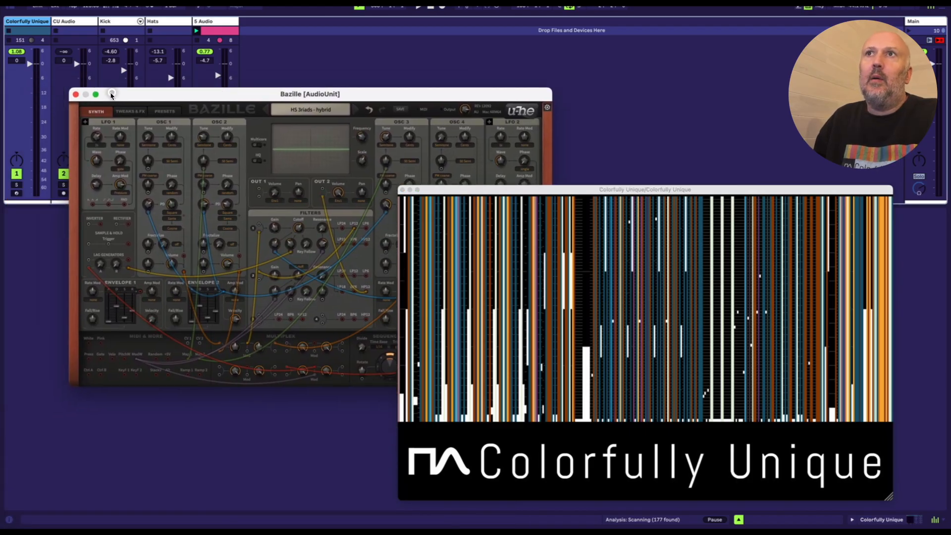
left_click(17, 194)
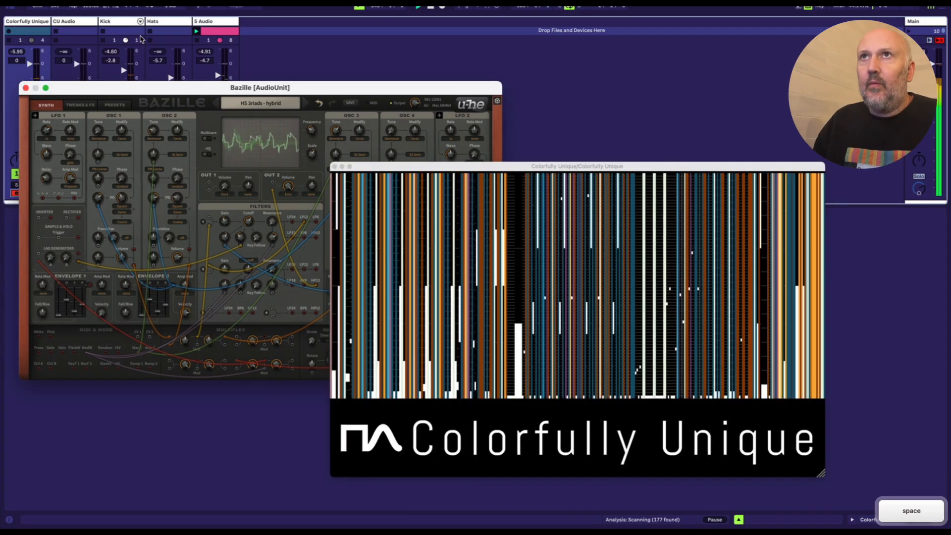
left_click_drag(326, 88, 310, 75)
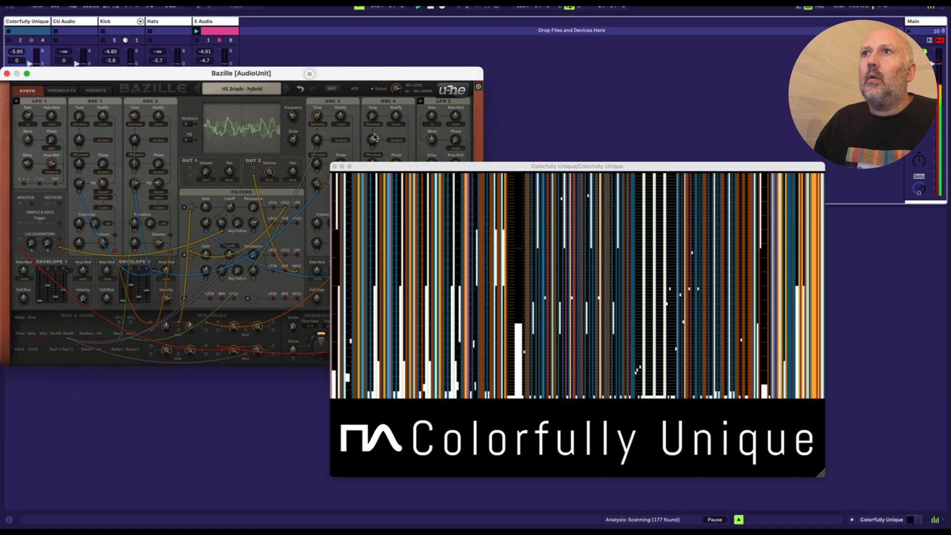
Step: Stop playback, move and enlarge the Colorfully Unique window, and reveal its filter, patch capture and sequencer controls
left_click_drag(387, 166, 384, 139)
key("space")
left_click_drag(452, 137, 239, 19)
left_click_drag(608, 326, 888, 500)
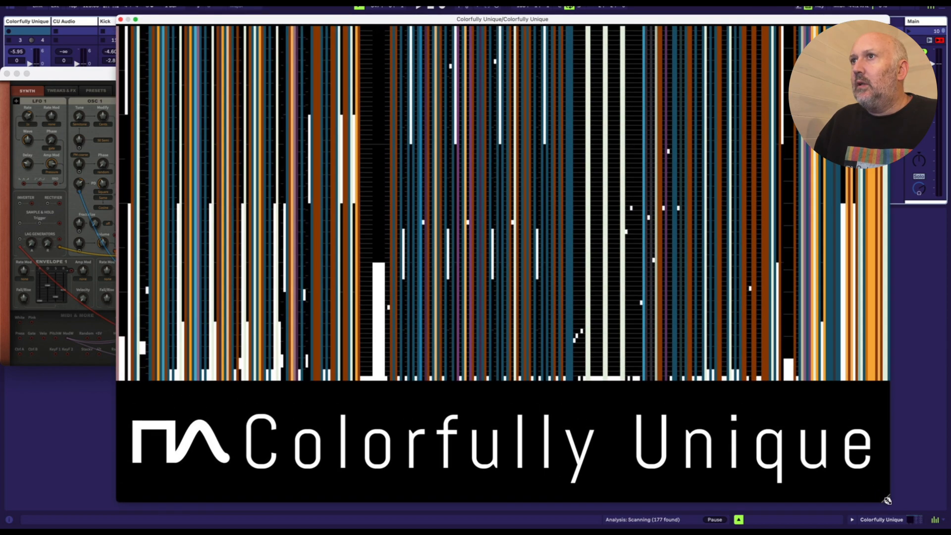
left_click(156, 452)
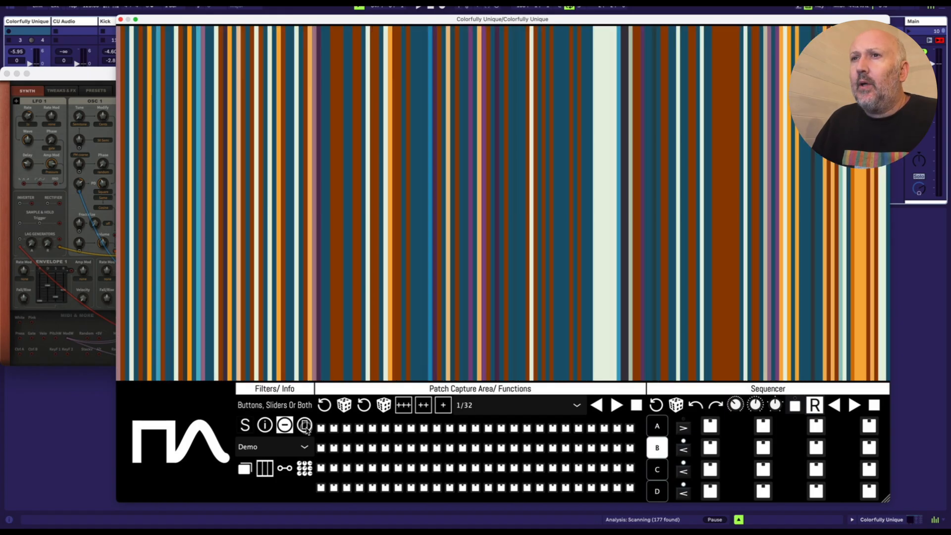
Step: Cycle the parameter type filter back to both buttons and sliders, and randomise the parameter order three times
left_click(305, 426)
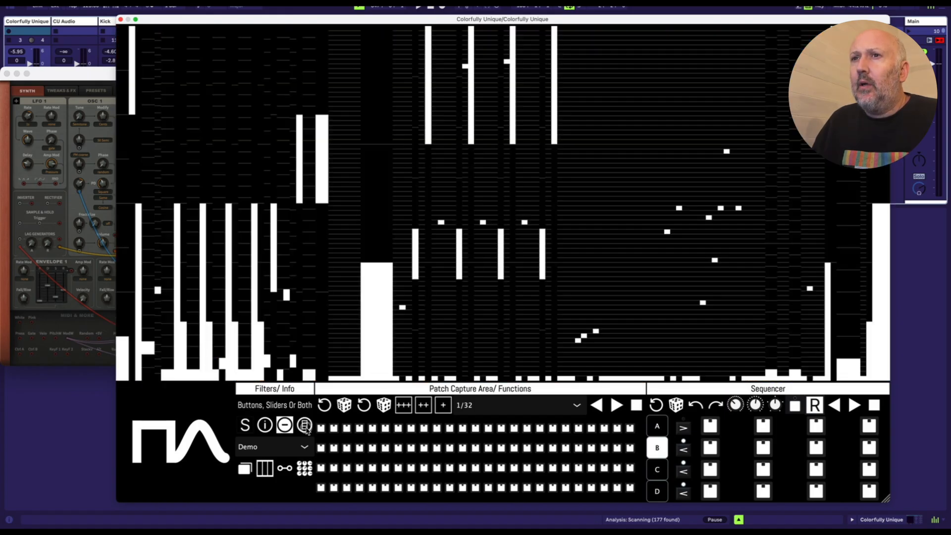
left_click(306, 427)
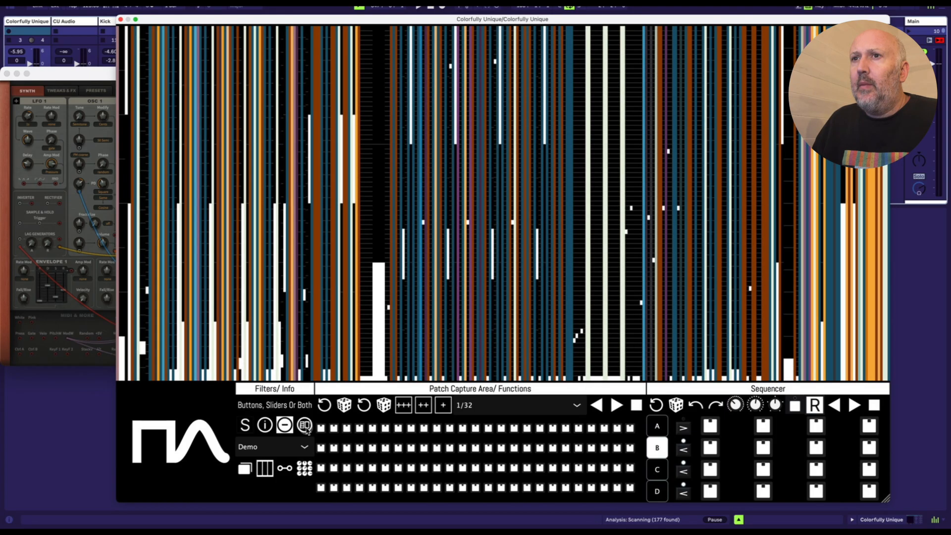
left_click(349, 409)
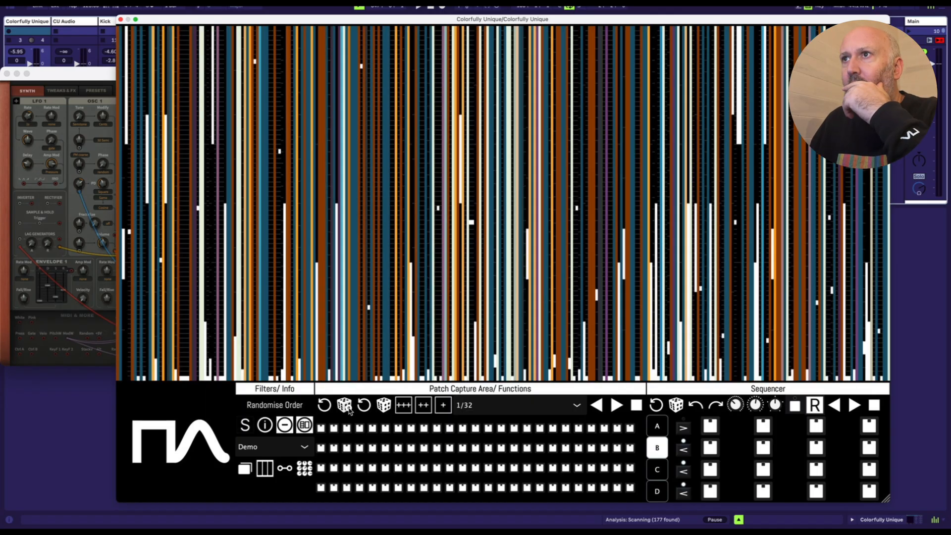
left_click(349, 409)
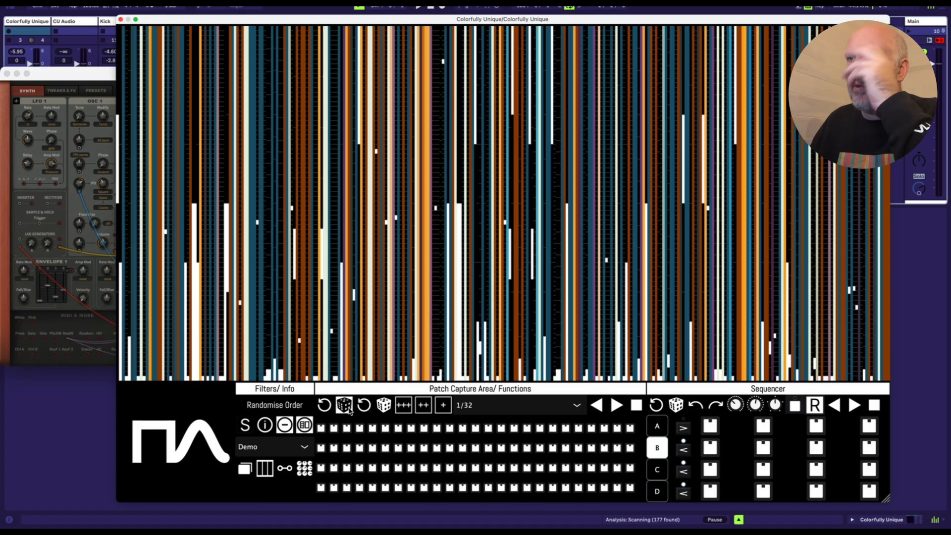
left_click(349, 409)
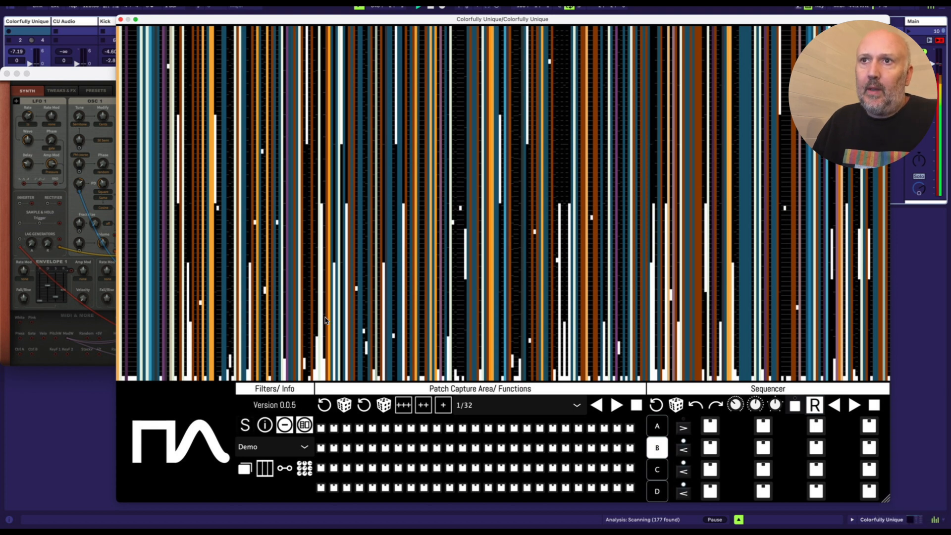
Step: Sweep across the parameter stripes to alter the current Bazille preset, and do the same with the HS Antivirus preset
left_click_drag(454, 253, 512, 222)
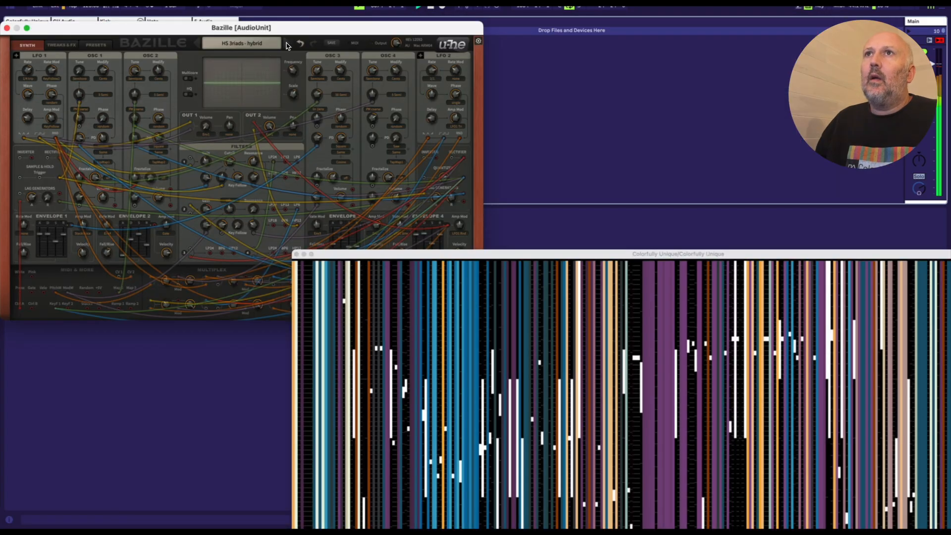
left_click_drag(514, 256, 356, 326)
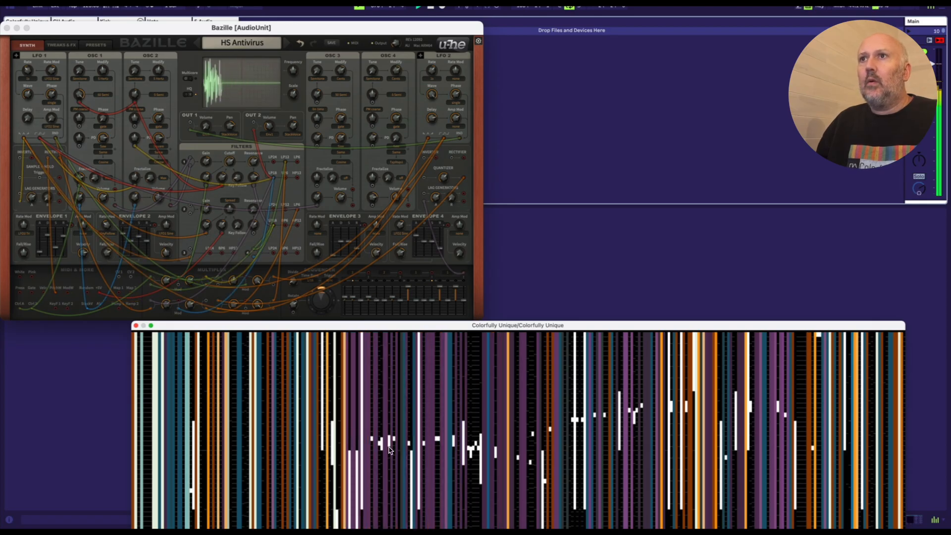
mouse_move(544, 451)
left_mouse_down()
mouse_move(763, 451)
mouse_move(827, 439)
left_mouse_up()
left_click_drag(667, 327, 680, 176)
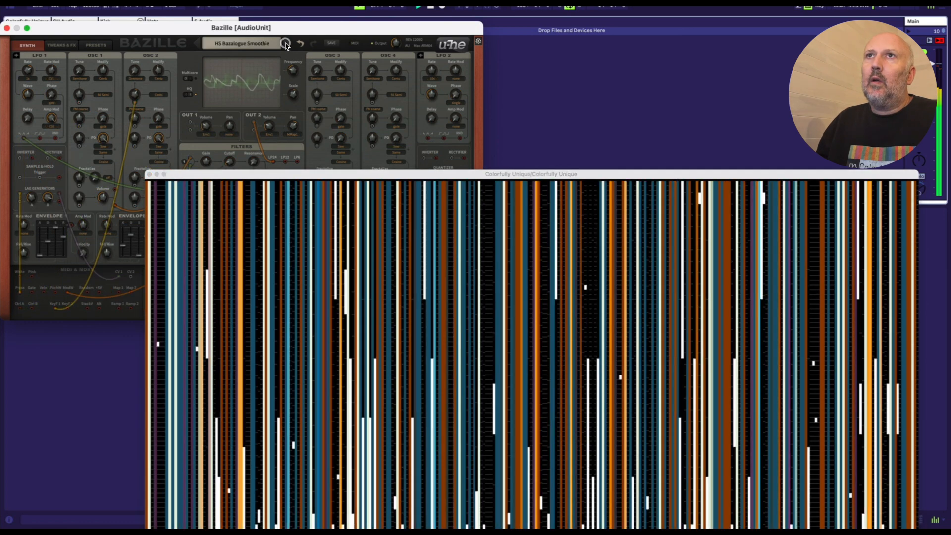
Step: Raise the Colorfully Unique window, show only the slider parameters, and sweep across their stripes on HS Bazalogue Smoothie
left_click_drag(434, 173, 384, 51)
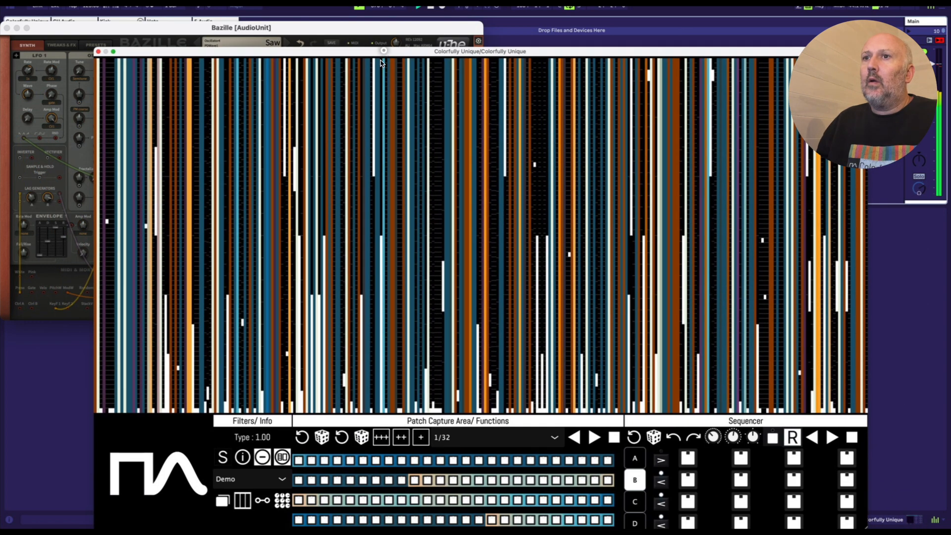
left_click(283, 456)
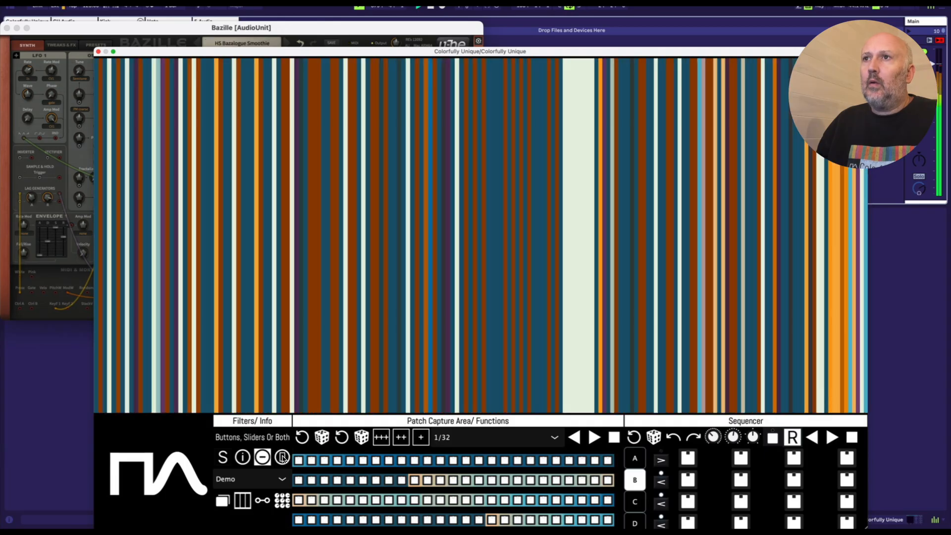
left_click_drag(315, 322, 158, 282)
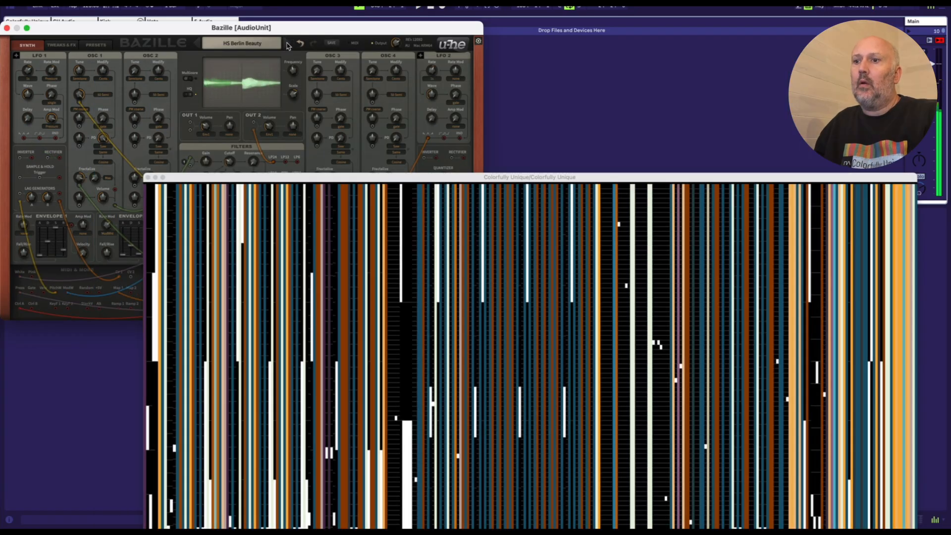
Step: Step through Bazille's presets from HS Berlin Beauty to HS Duo Layer Lead, raise the Colorfully Unique window and start playback
left_click(287, 44)
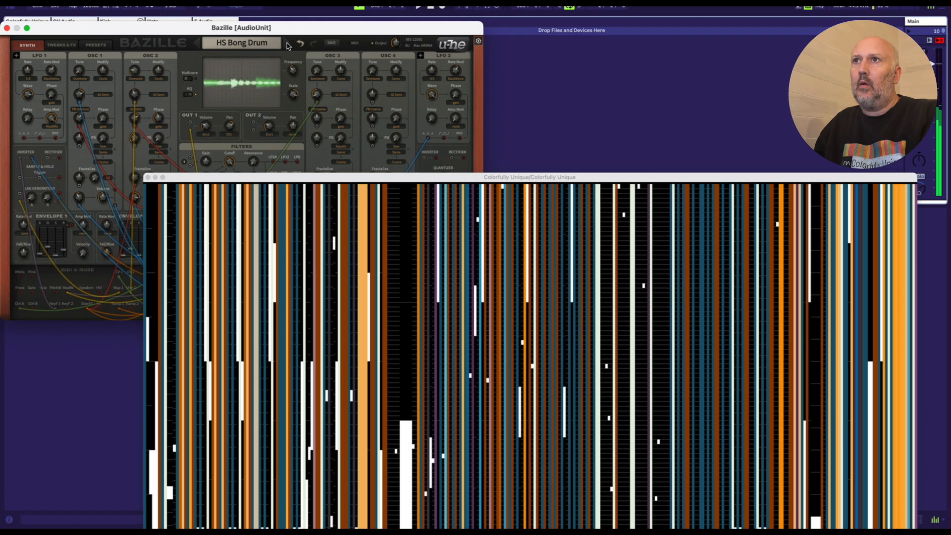
left_click(287, 44)
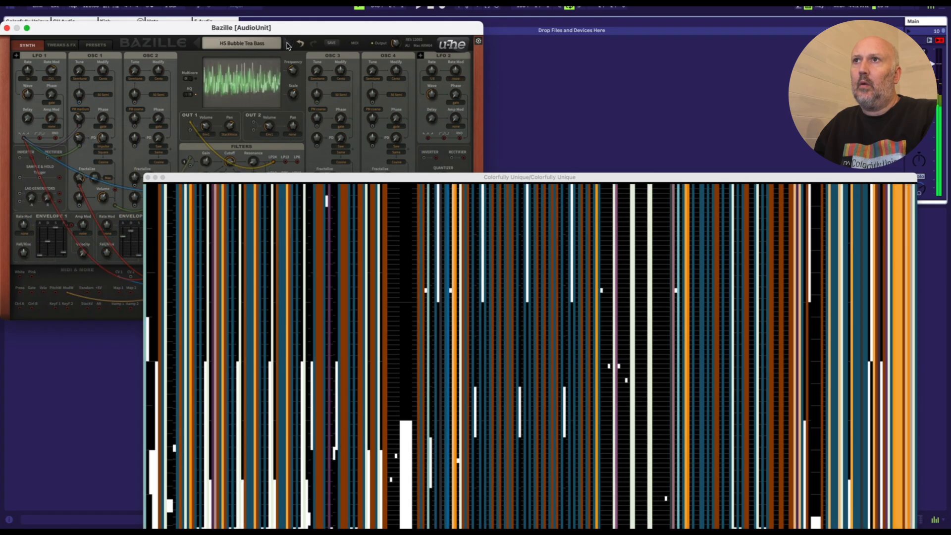
left_click(287, 44)
left_click_drag(454, 179, 415, 30)
key("space")
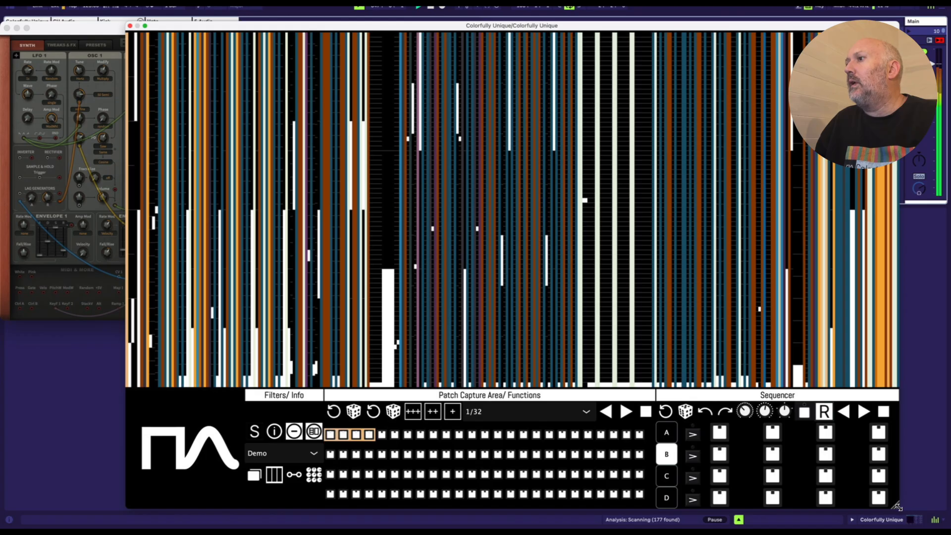
Step: Shrink the Colorfully Unique window, move it clear of Bazille, and alter a few parameter stripes to capture new patches
left_click_drag(897, 506, 619, 333)
left_click_drag(389, 27, 726, 192)
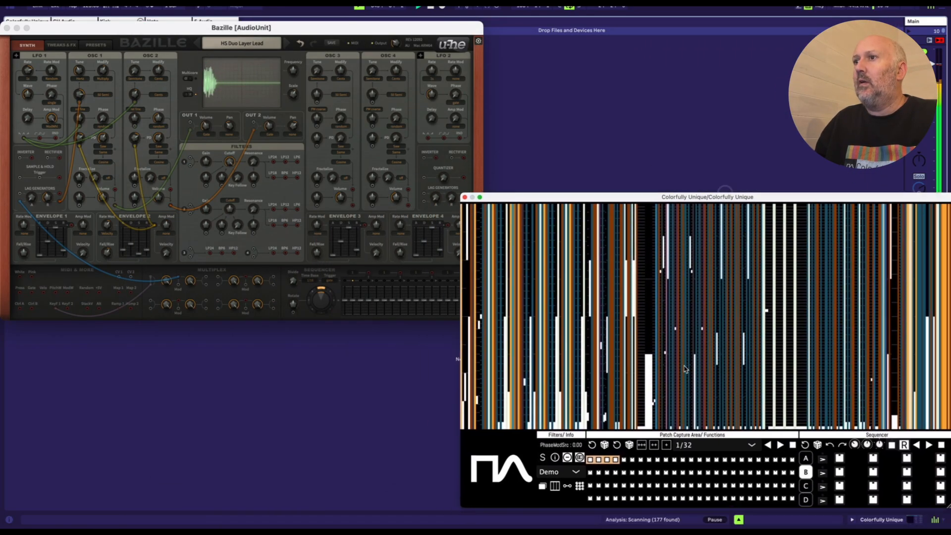
left_click(741, 276)
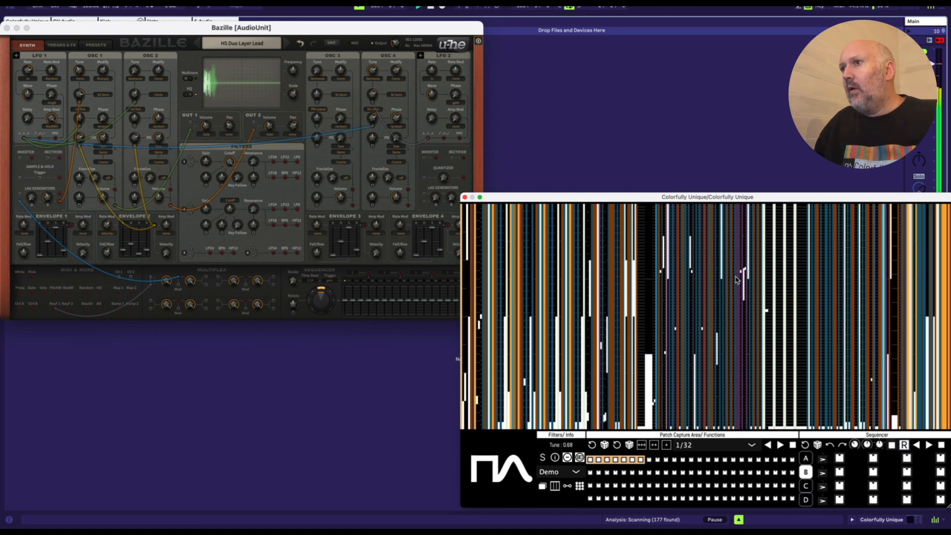
left_click(668, 329)
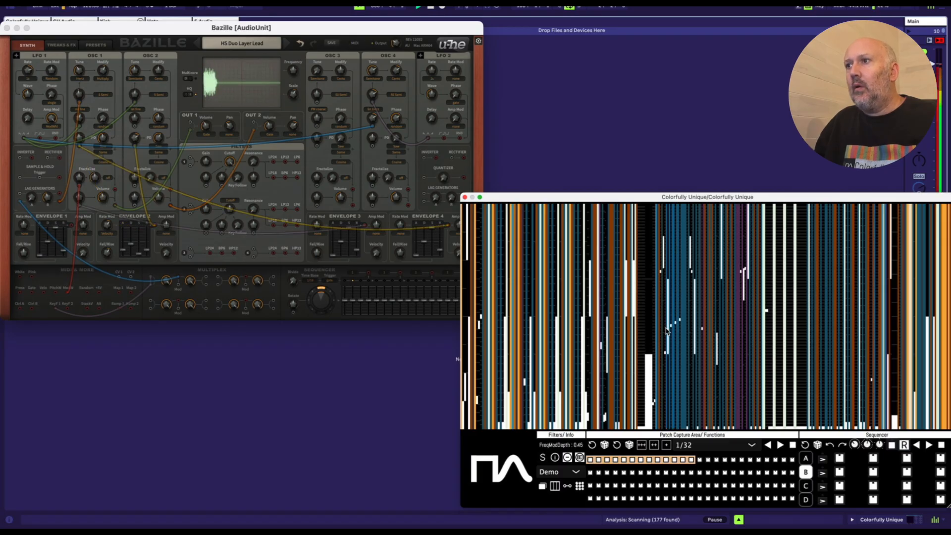
Step: Stop playback and add captured patches to sequencer bank B, followed by bank A
key("space")
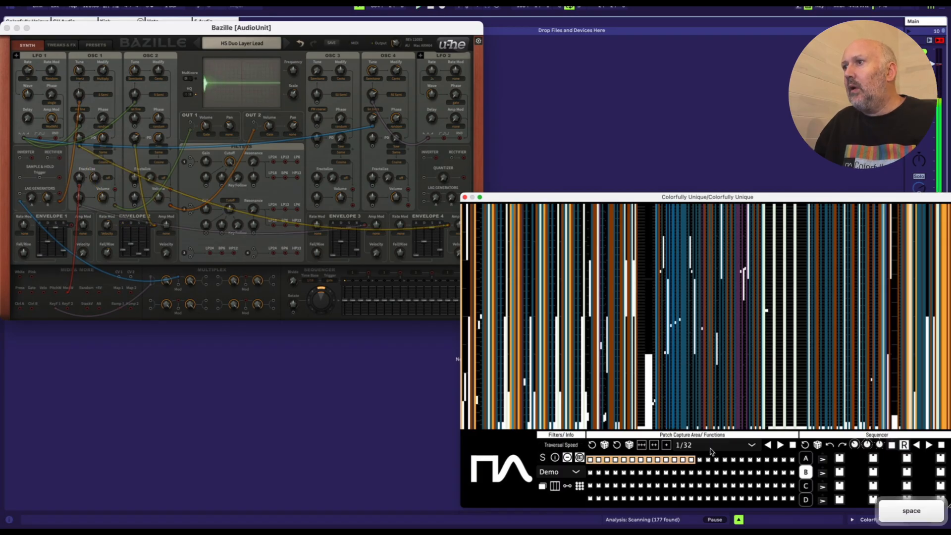
left_click(633, 460)
left_click(676, 460)
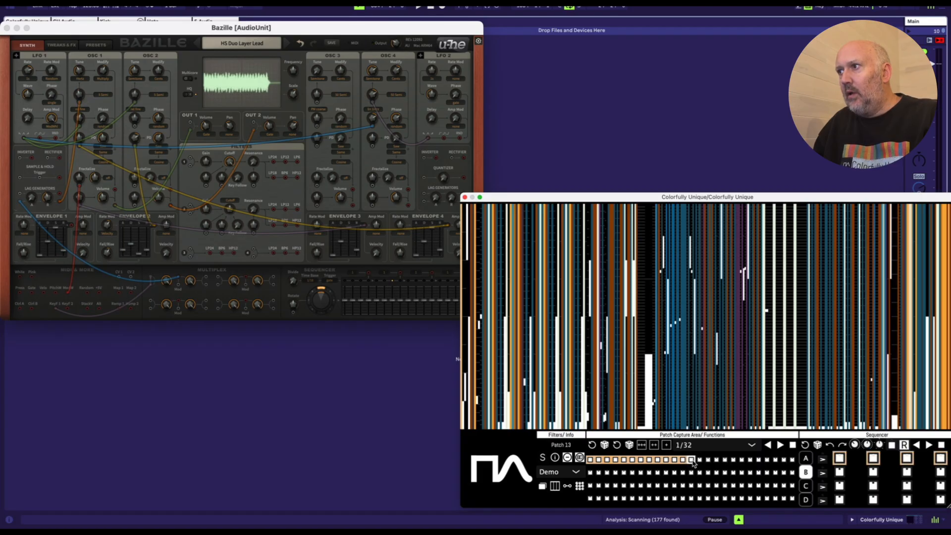
left_click_drag(700, 197, 643, 160)
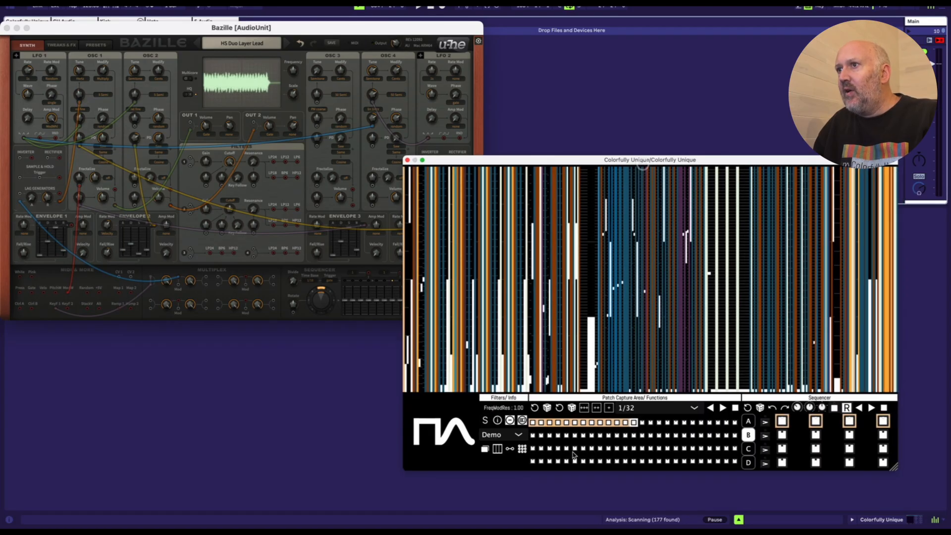
left_click(557, 422)
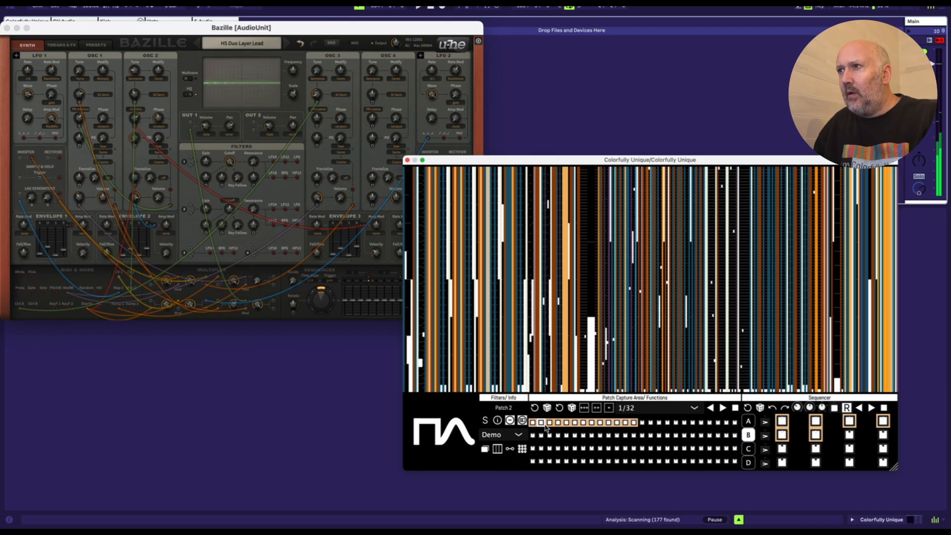
left_click(745, 420)
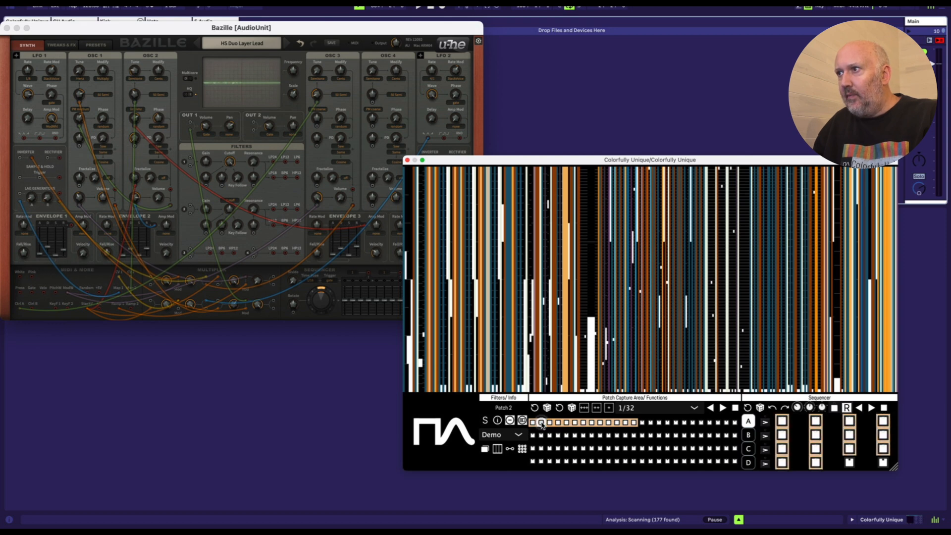
left_click(609, 422)
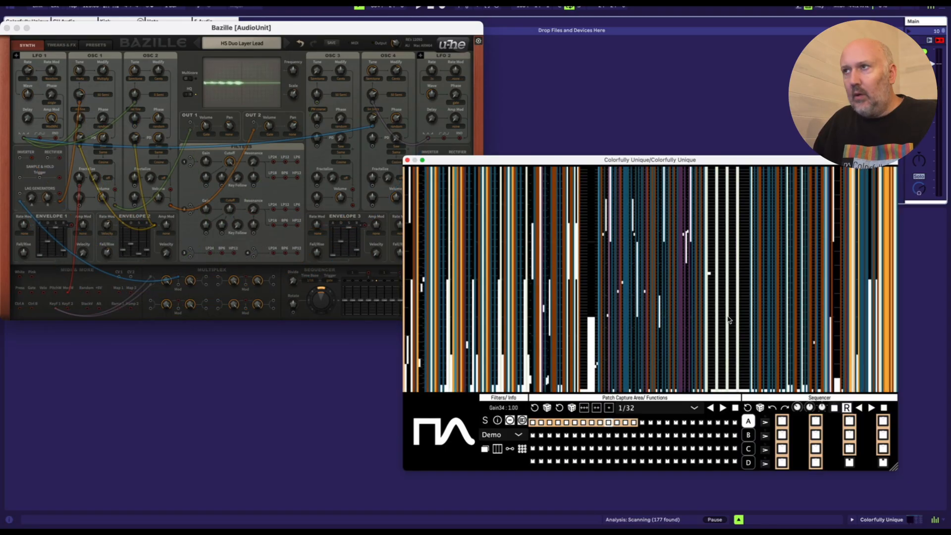
Step: Capture more Bazille patches by sweeping across the middle parameter stripes during playback, stop the transport, and play the captured patches forwards
key("space")
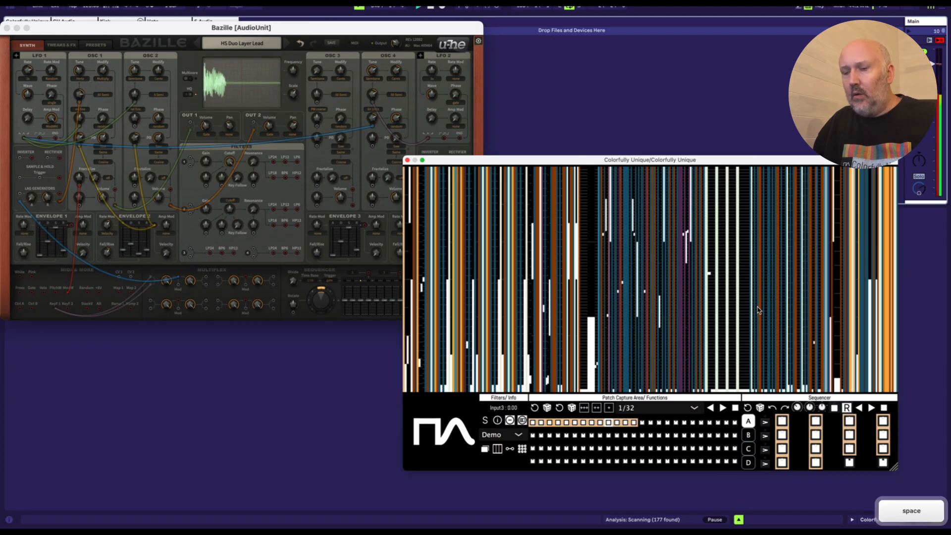
mouse_move(758, 310)
left_mouse_down()
mouse_move(714, 327)
mouse_move(725, 299)
mouse_move(710, 317)
mouse_move(619, 353)
left_mouse_up()
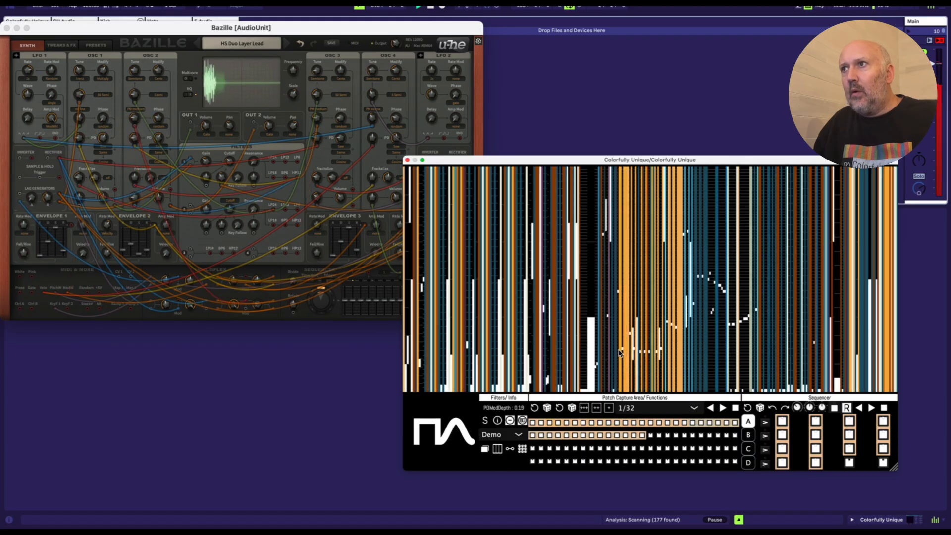
key("space")
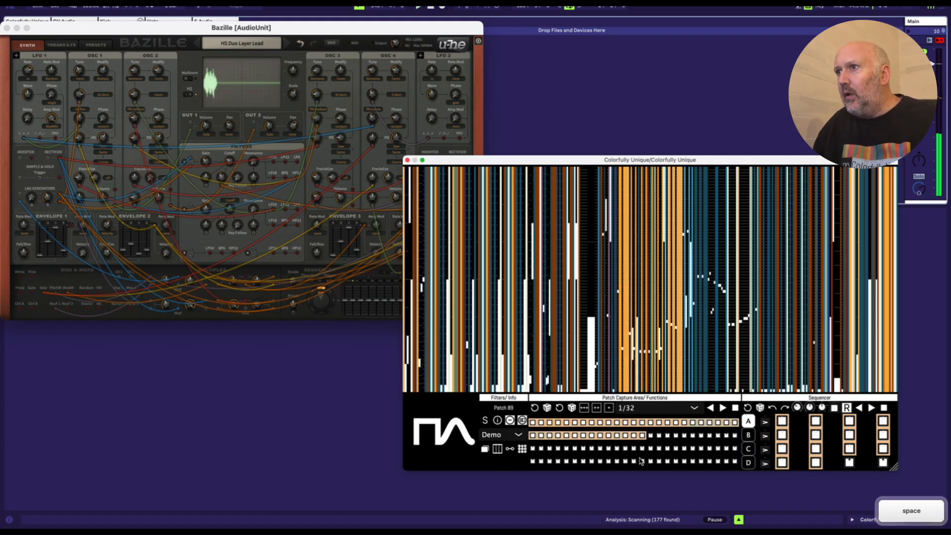
left_click(721, 408)
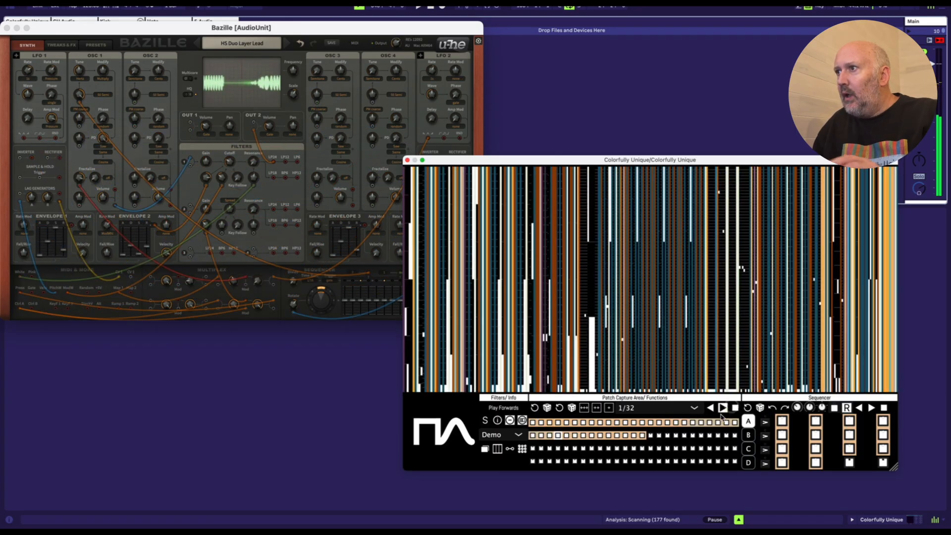
Step: Fill sequencer bank C with the captured patches from patch 17 to the end of the first row
left_click(748, 448)
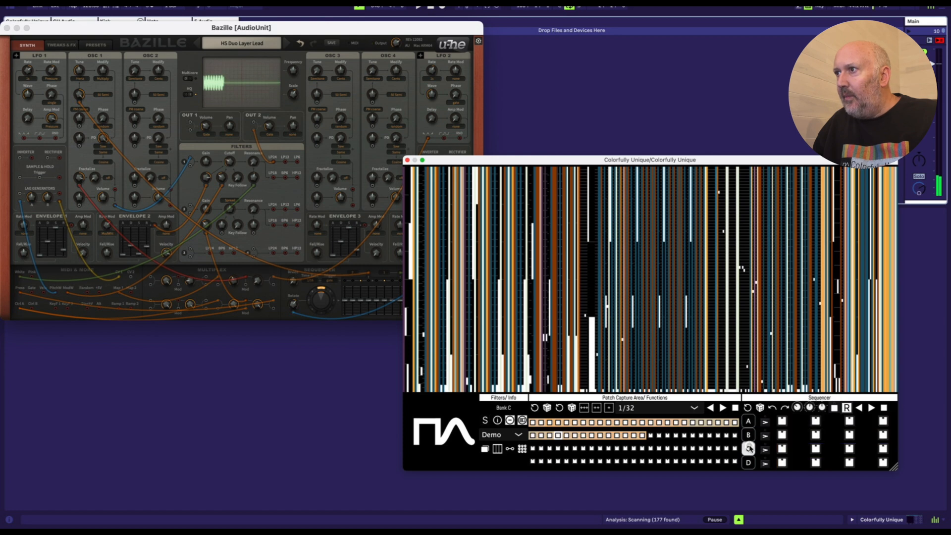
left_click(666, 422)
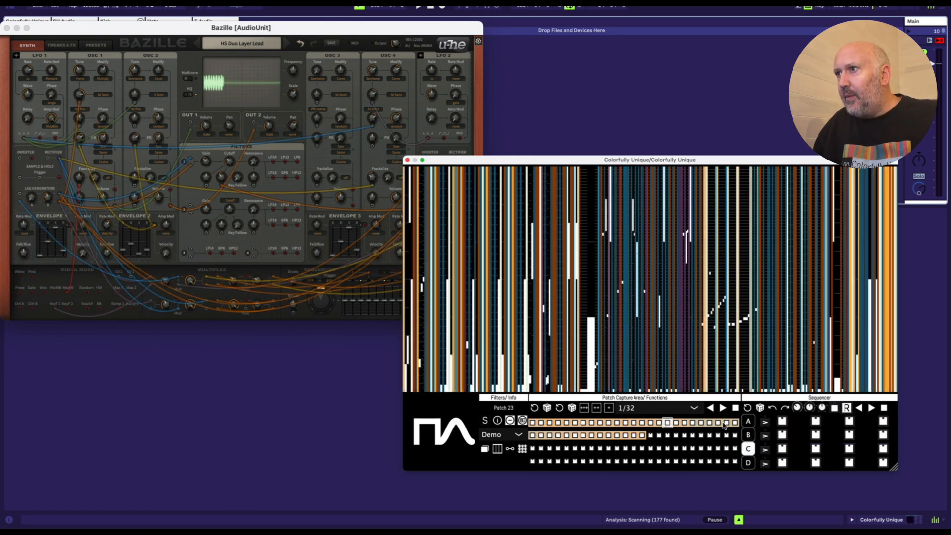
left_click(735, 424, "shift")
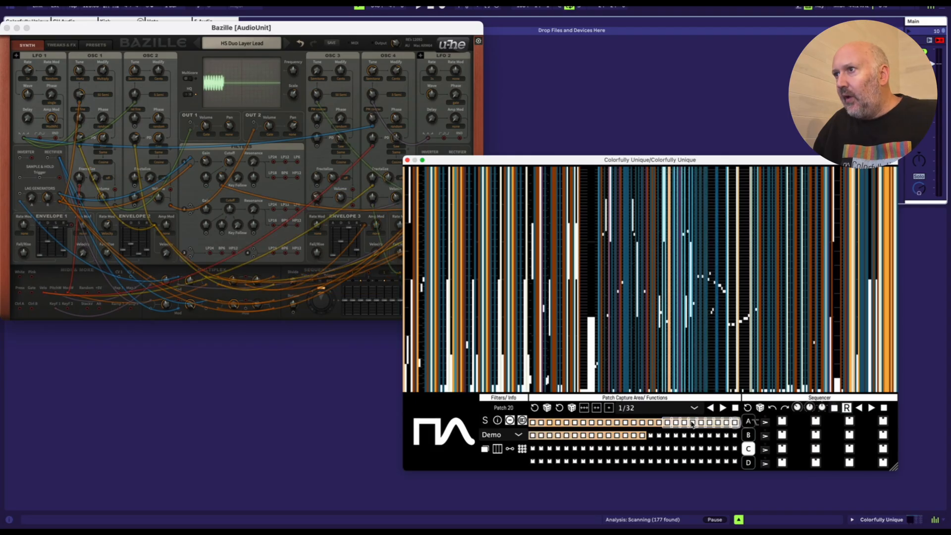
left_click(692, 422)
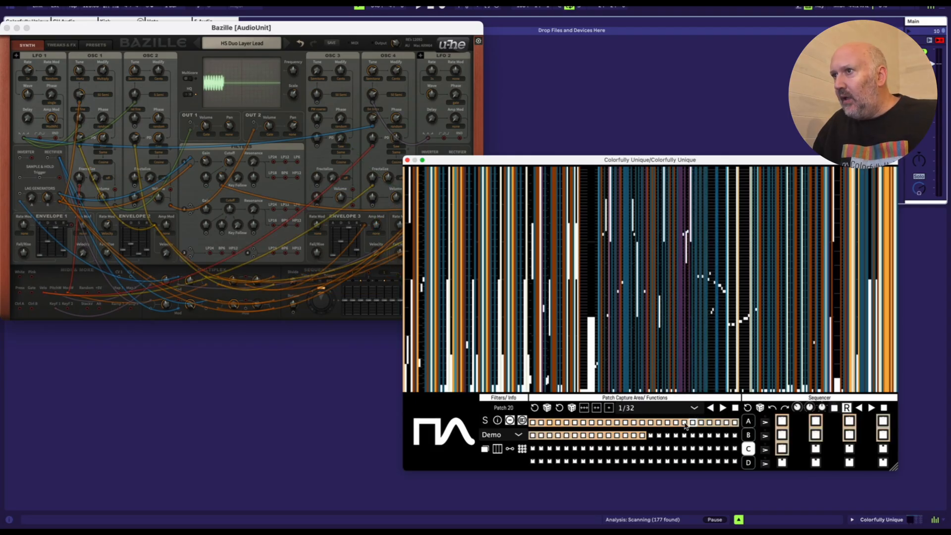
Step: Fill sequencer bank D with captured patches 32 to 38 from the second row
left_click(584, 436)
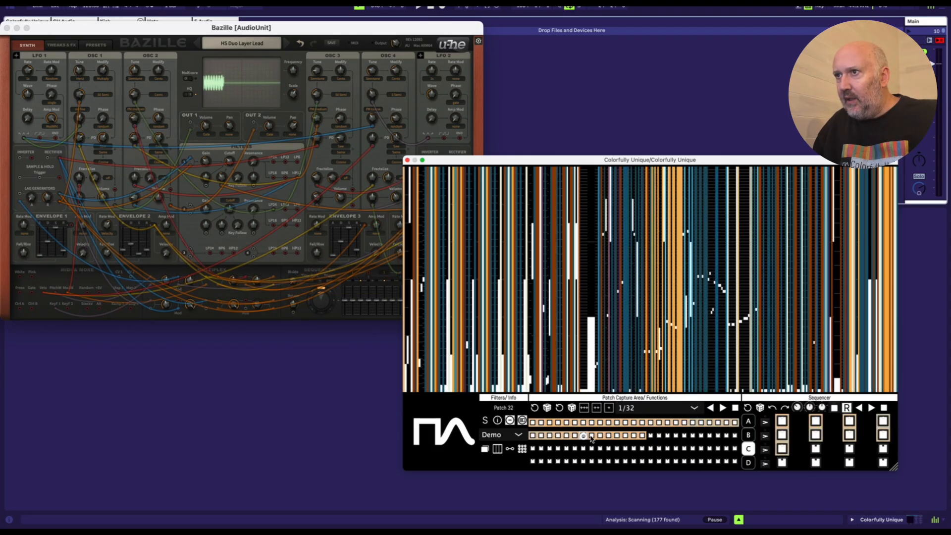
left_click(633, 435)
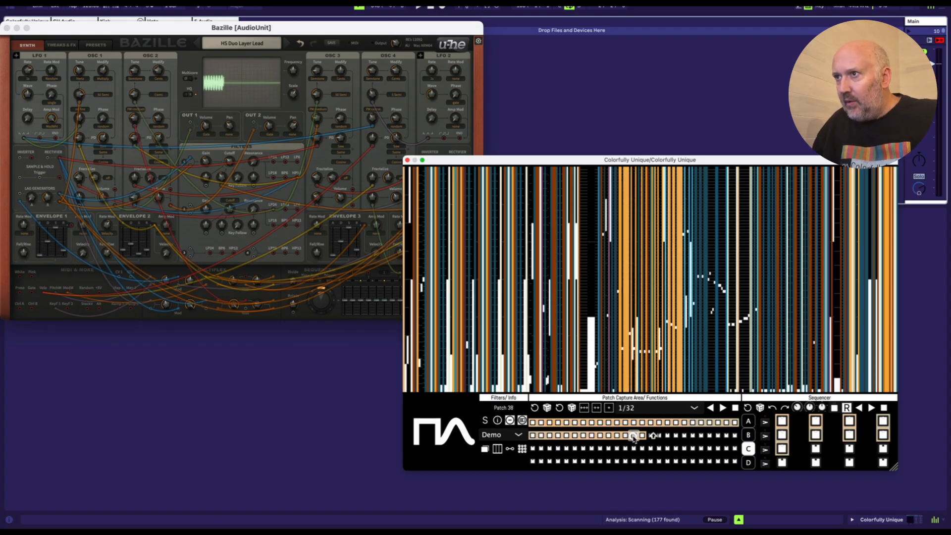
left_click(583, 436, "shift")
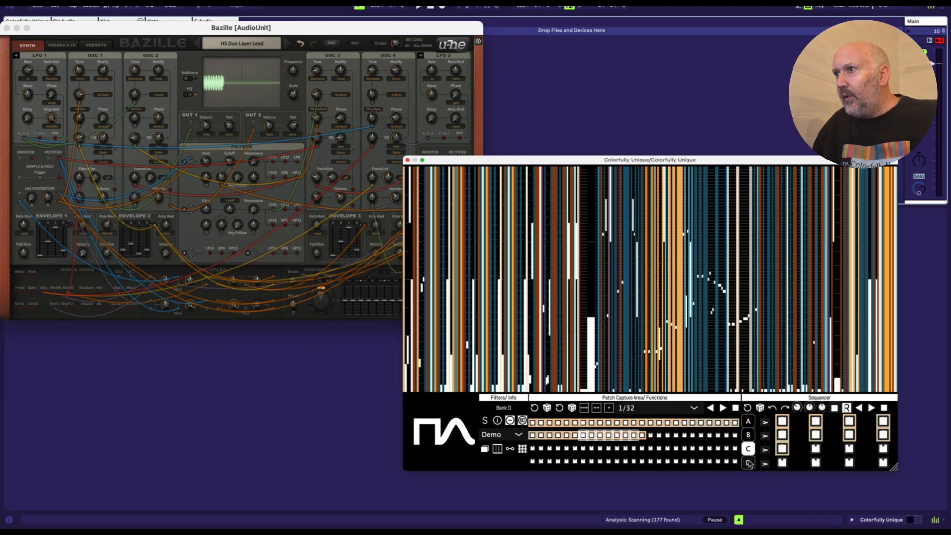
left_click(748, 463)
left_click(623, 436)
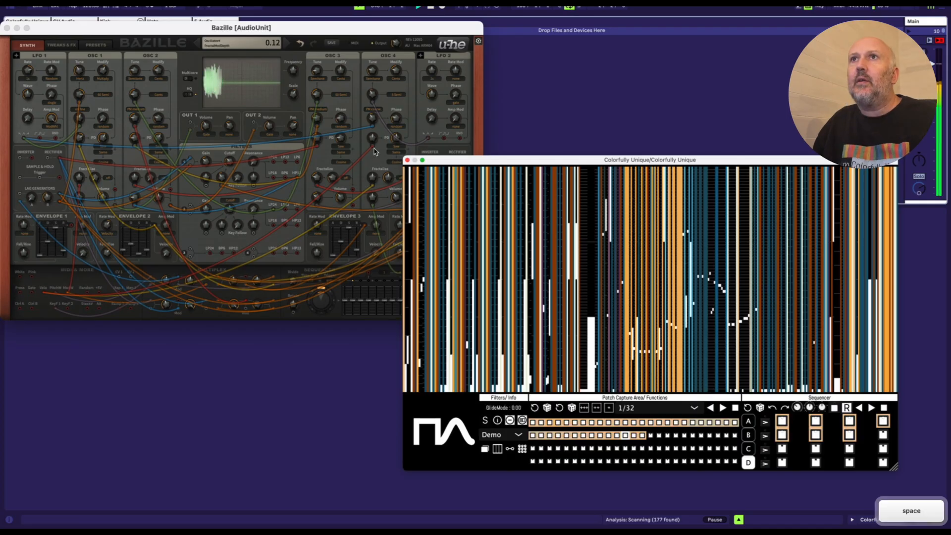
Step: Rearrange the Bazille and Colorfully Unique windows during playback so that the patch cables and the sequencer controls can be reached
left_click_drag(470, 162, 448, 183)
left_click_drag(254, 28, 278, 29)
left_click_drag(502, 181, 588, 108)
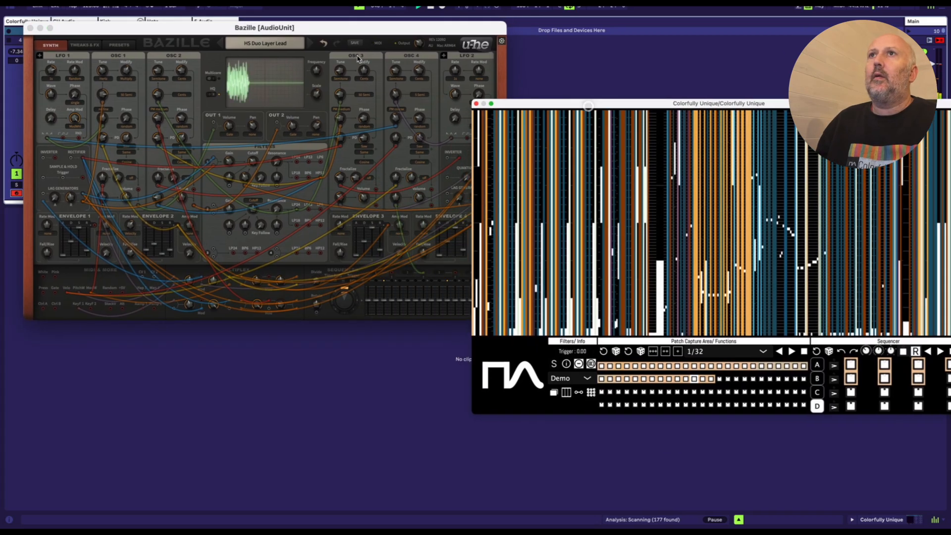
left_click_drag(361, 26, 328, 47)
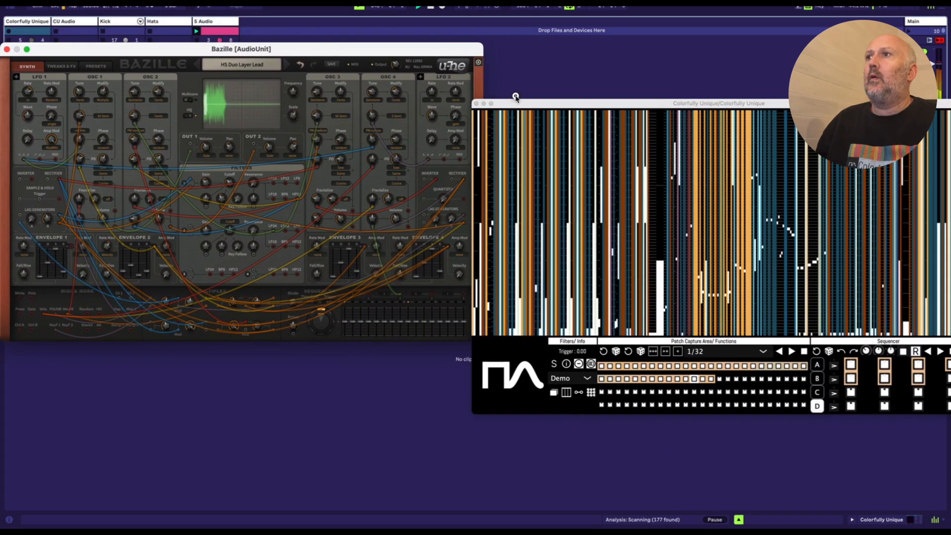
left_click_drag(515, 103, 530, 85)
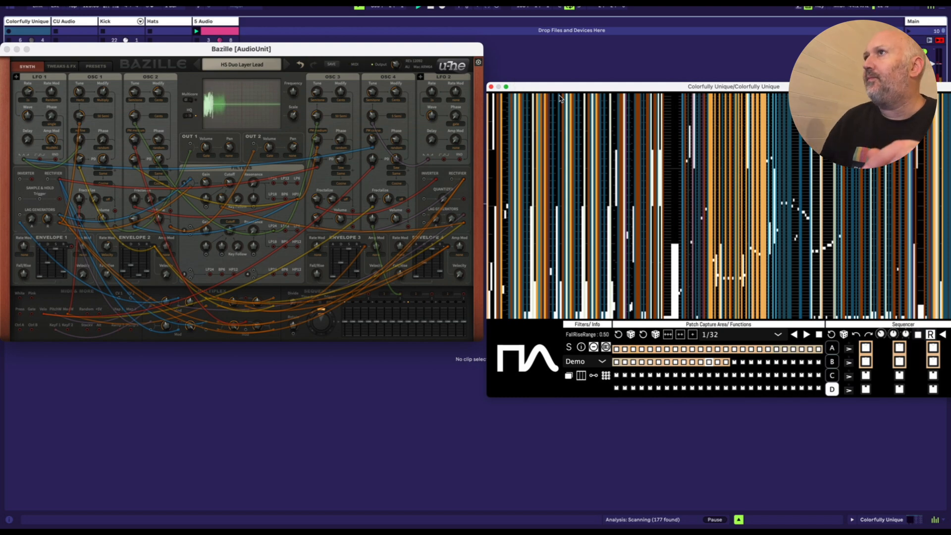
left_click_drag(628, 90, 451, 102)
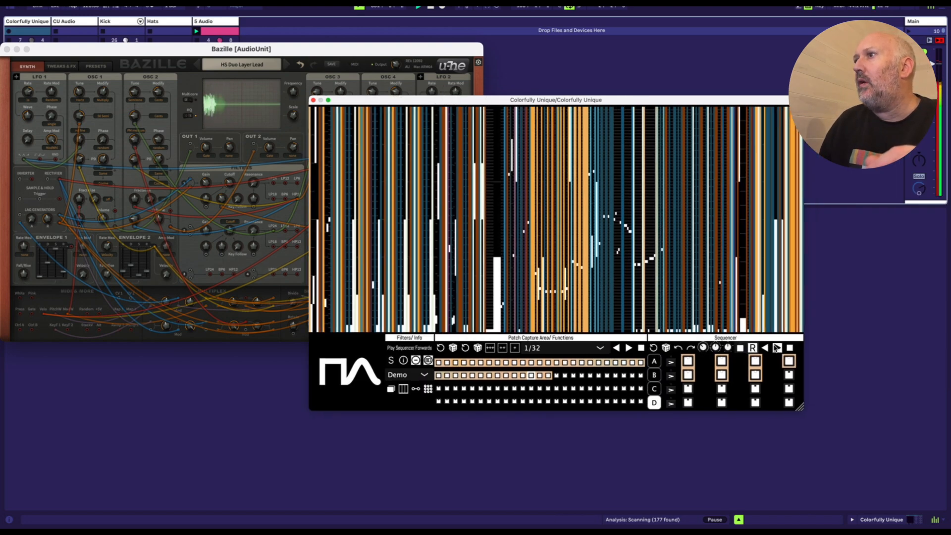
left_click_drag(640, 101, 731, 123)
left_click_drag(746, 141, 750, 152)
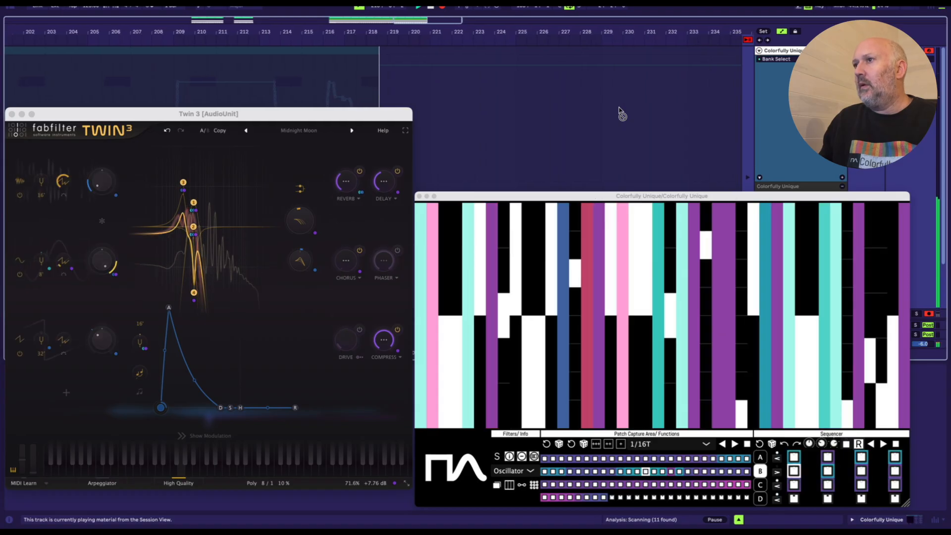
Step: Stop the arrangement playback of the Twin 3 project and stop the Colorfully Unique sequencer
key("space")
left_click_drag(446, 31, 446, 16)
left_click(895, 444)
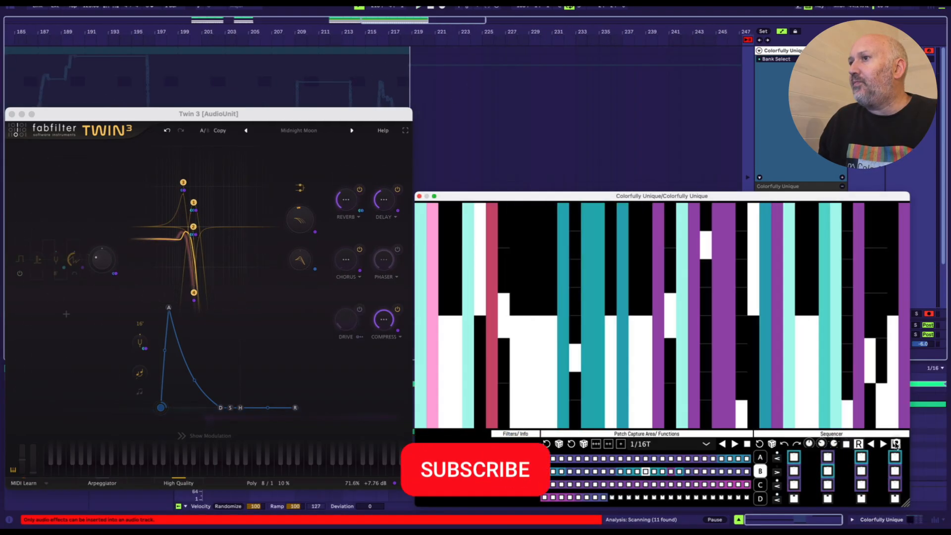